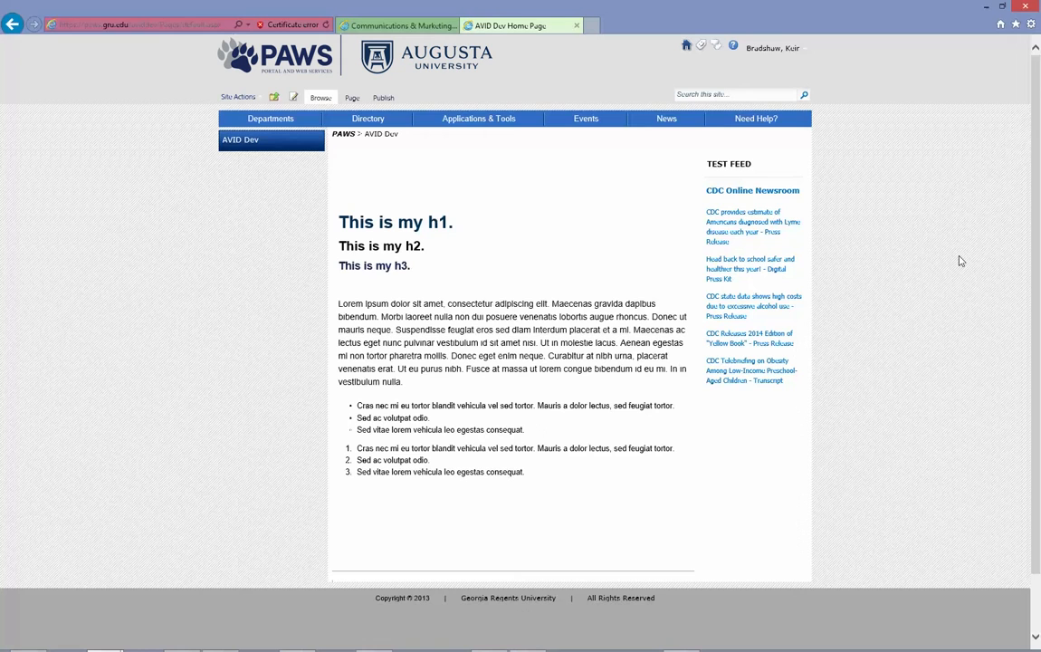
Open the AVID Dev home page for editing and look over its web part zones and page content area
{"action": "left_click", "coordinate": [294, 98]}
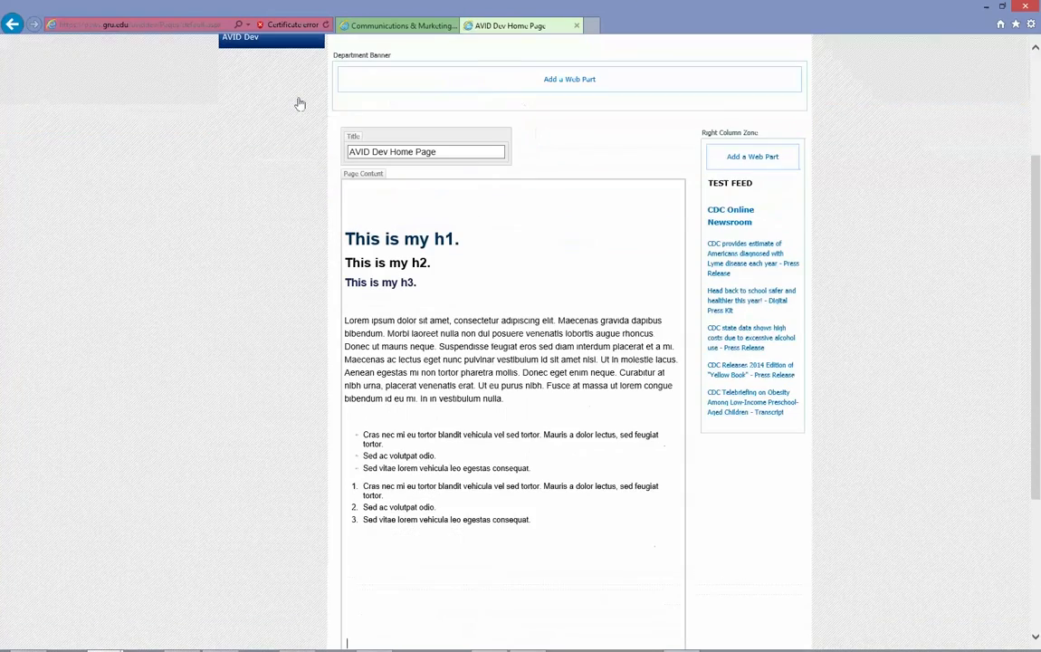
{"action": "scroll", "coordinate": [973, 240], "scroll_direction": "down", "scroll_amount": 3}
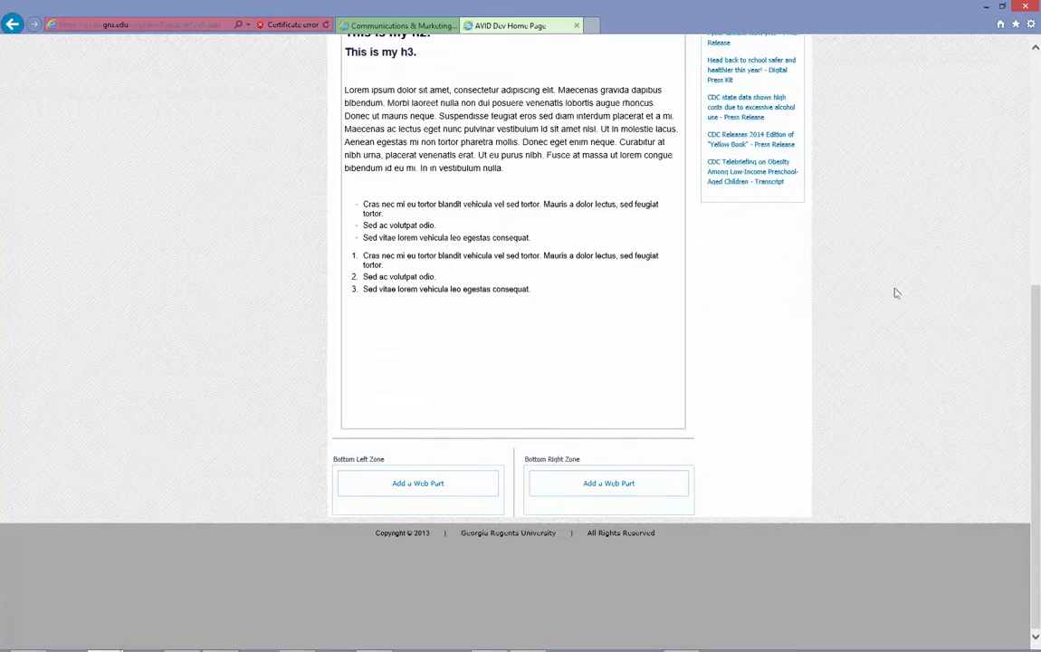
{"action": "scroll", "coordinate": [894, 291], "scroll_direction": "up", "scroll_amount": 5}
{"action": "scroll", "coordinate": [886, 291], "scroll_direction": "up", "scroll_amount": 1}
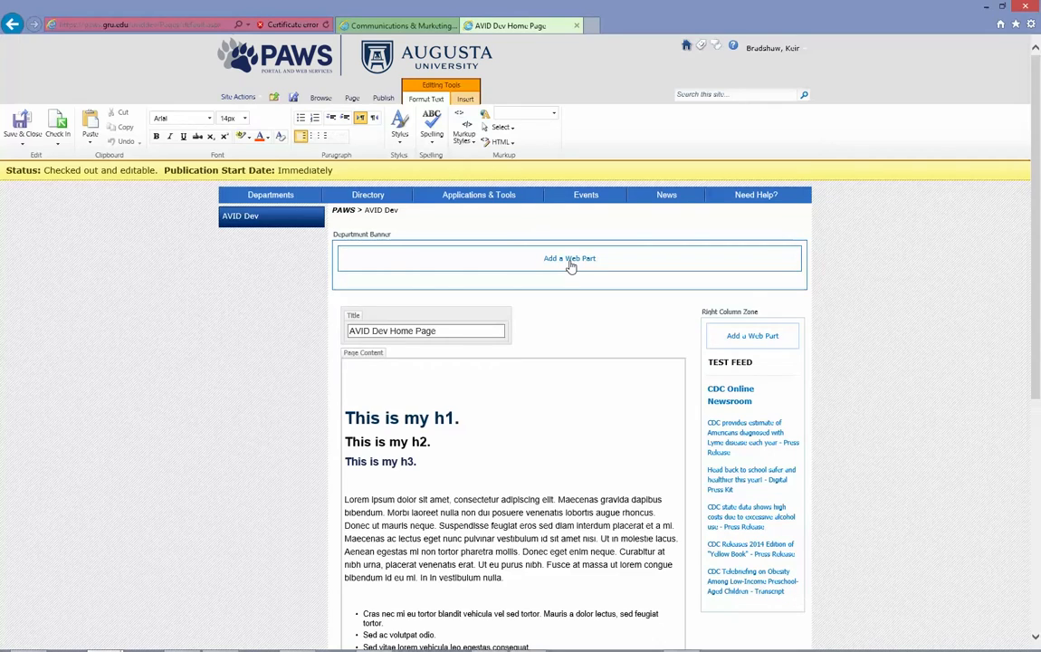
{"action": "scroll", "coordinate": [569, 262], "scroll_direction": "down", "scroll_amount": 5}
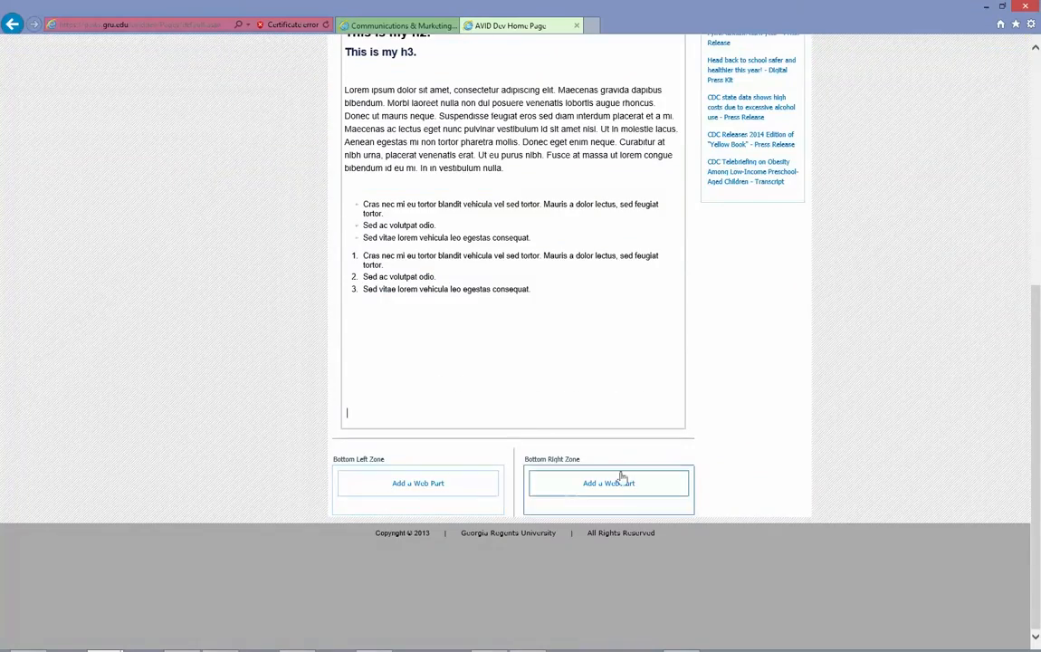
{"action": "scroll", "coordinate": [622, 477], "scroll_direction": "up", "scroll_amount": 5}
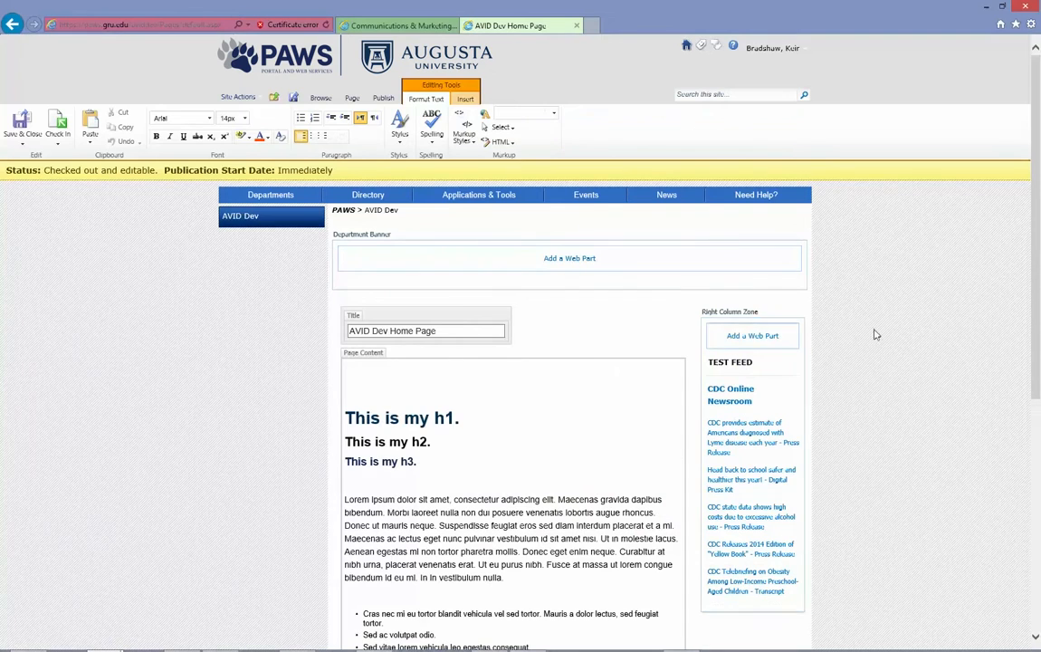
{"action": "scroll", "coordinate": [855, 314], "scroll_direction": "down", "scroll_amount": 2}
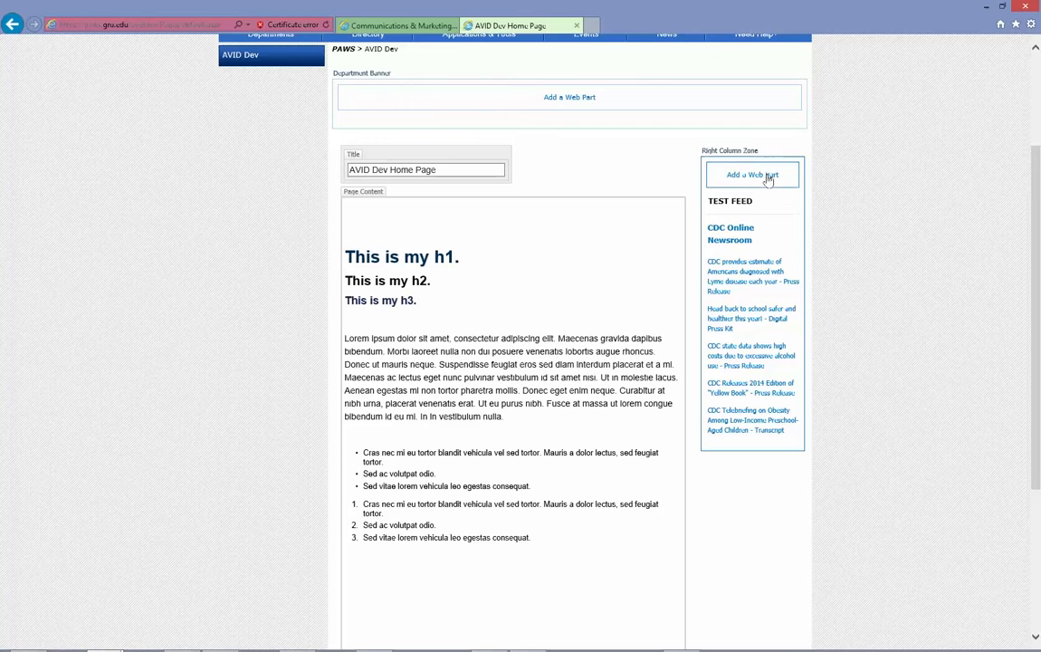
Try bold, the Georgia font and strikethrough on the first two sentences of the Lorem ipsum paragraph, and clear the bold and strikethrough
{"action": "left_click", "coordinate": [587, 288]}
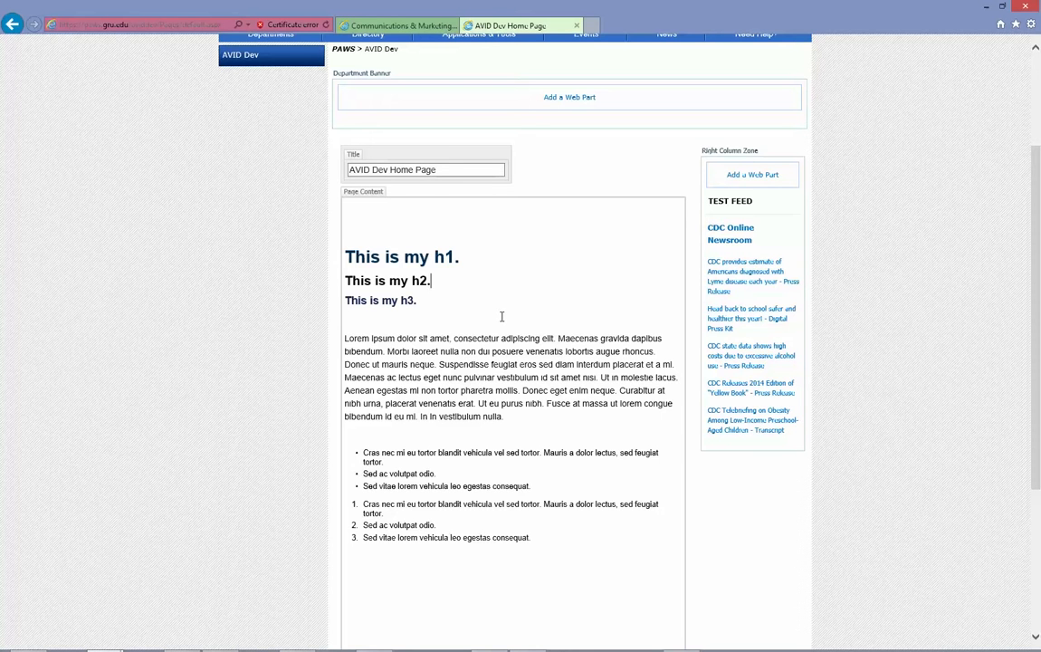
{"action": "scroll", "coordinate": [501, 316], "scroll_direction": "up", "scroll_amount": 2}
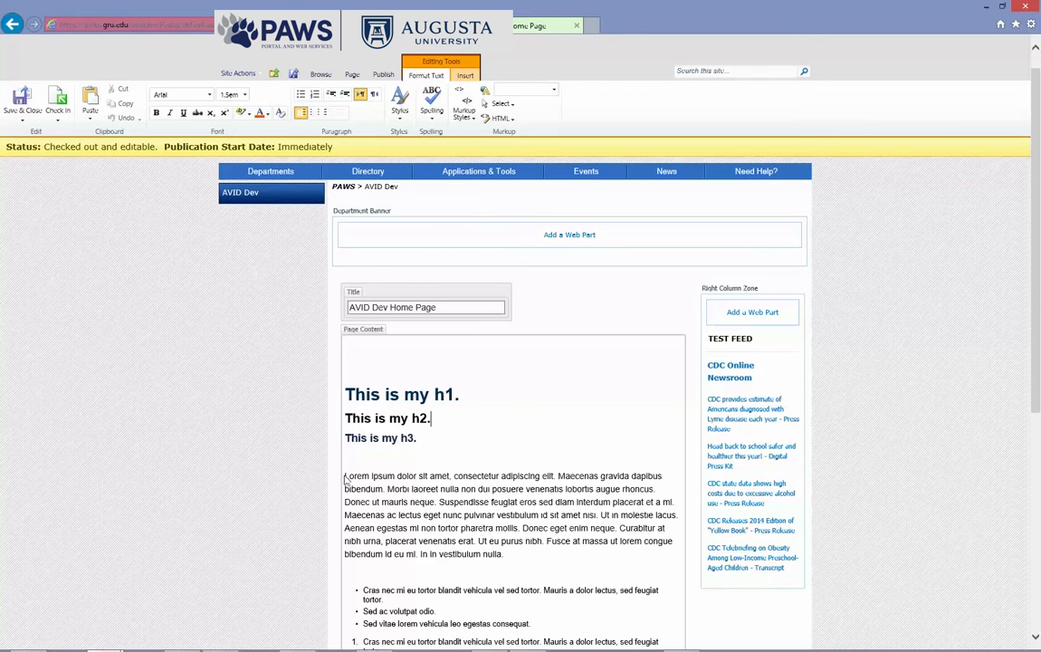
{"action": "left_click_drag", "start_coordinate": [344, 475], "coordinate": [658, 489]}
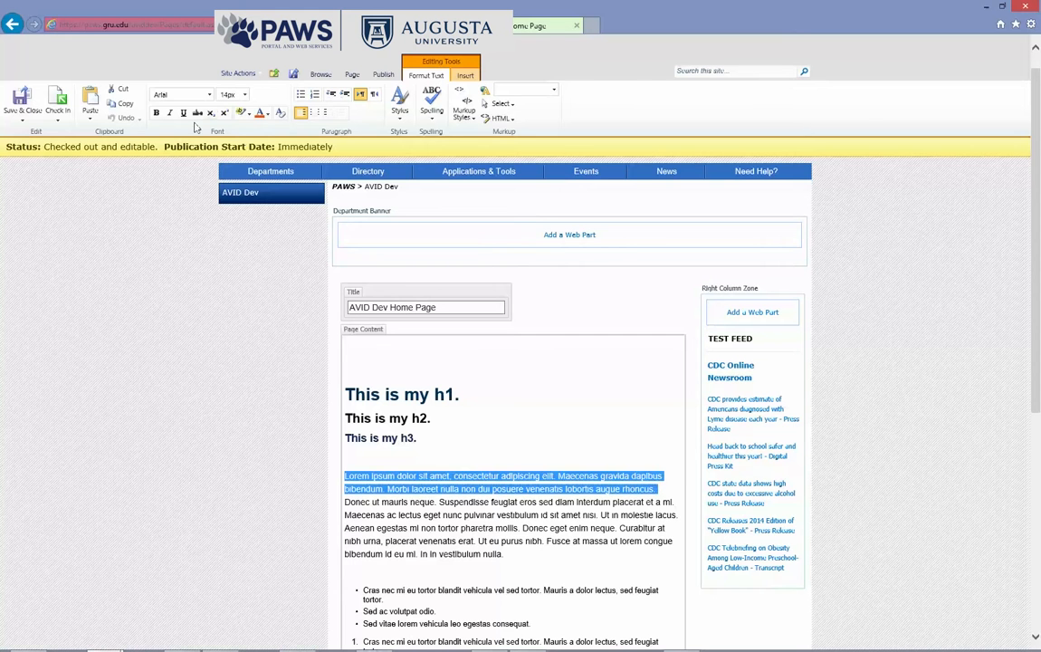
{"action": "left_click", "coordinate": [155, 111]}
{"action": "left_click", "coordinate": [211, 94]}
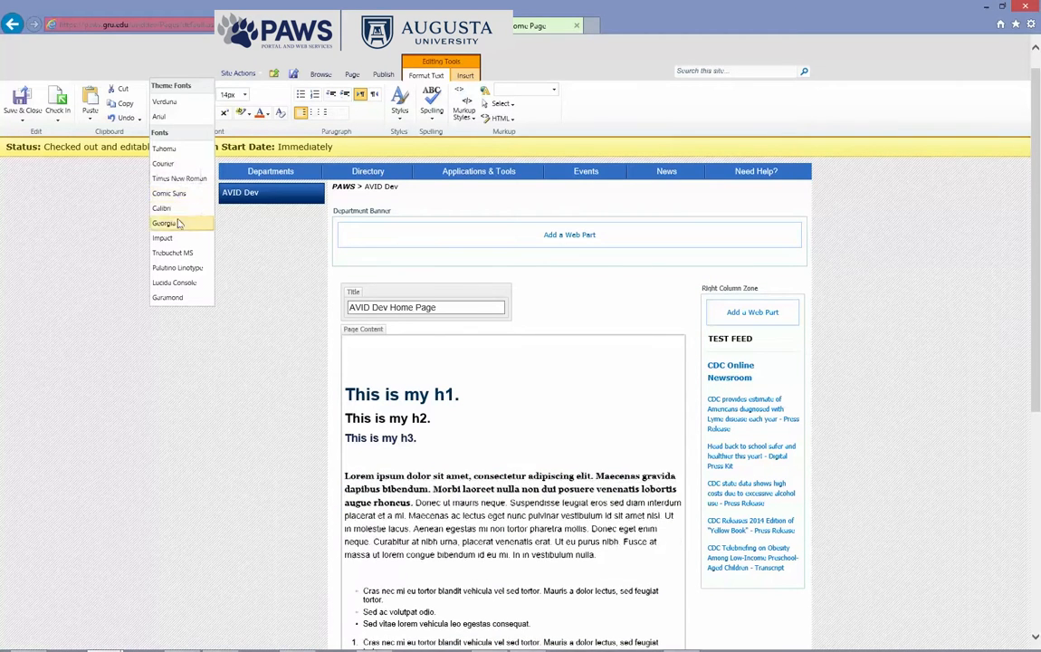
{"action": "left_click", "coordinate": [166, 222]}
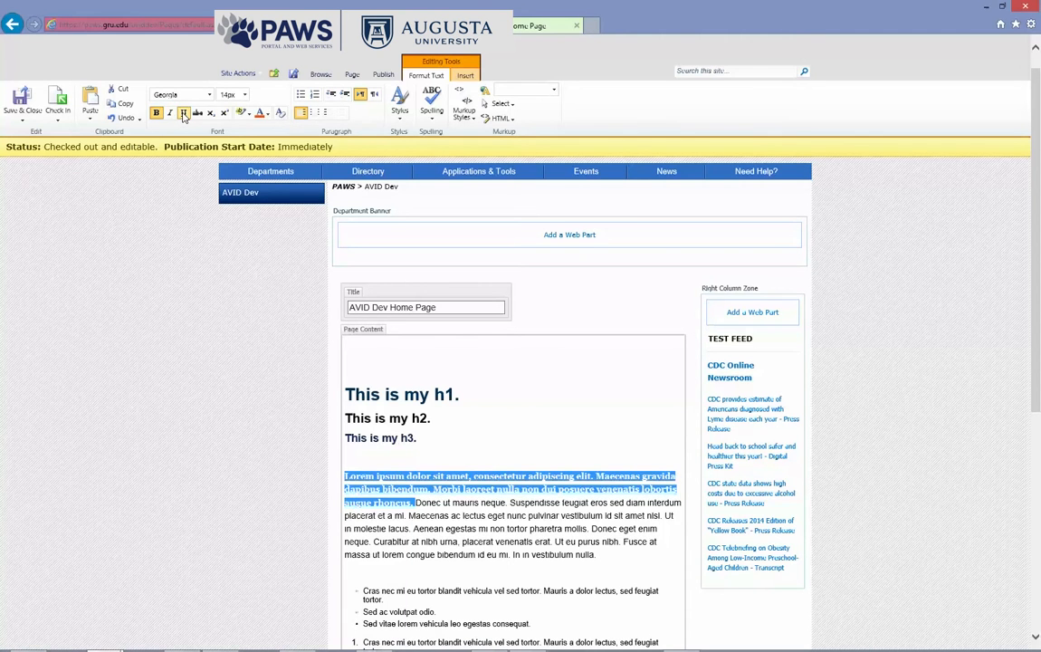
{"action": "left_click", "coordinate": [198, 113]}
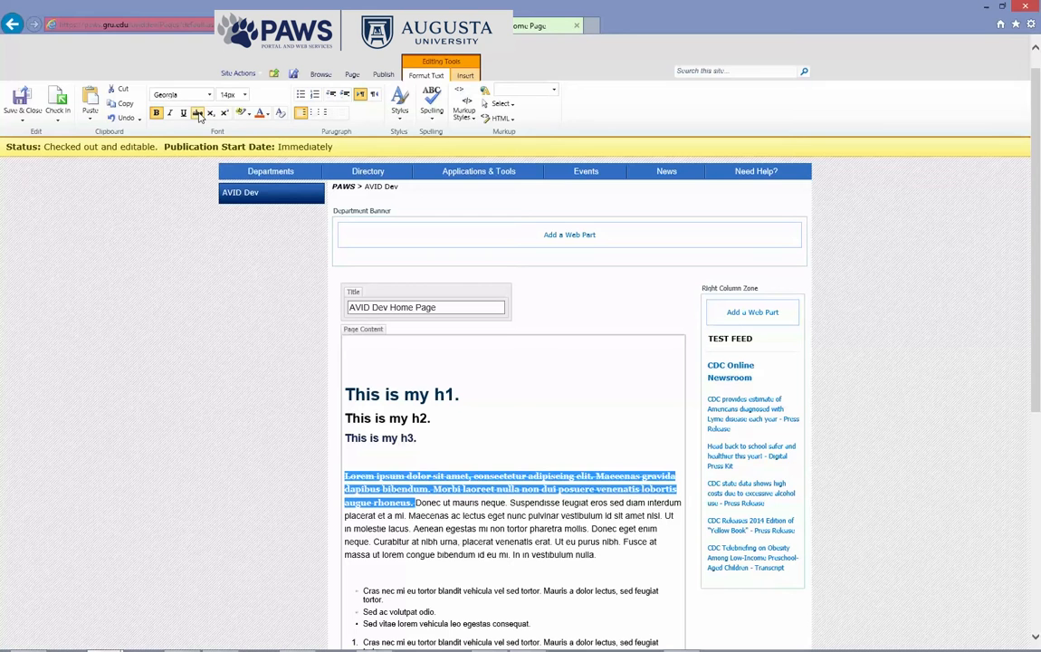
{"action": "left_click", "coordinate": [156, 113]}
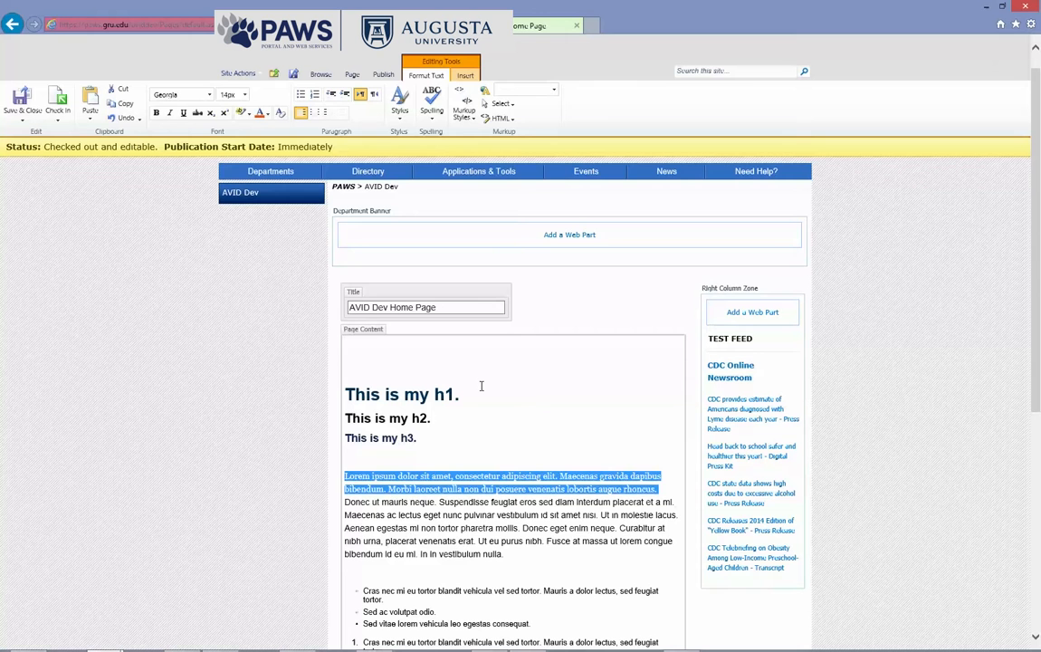
Apply the Paragraph markup style to the Lorem ipsum text and insert a horizontal rule between the h3 heading and that paragraph
{"action": "left_click", "coordinate": [465, 116]}
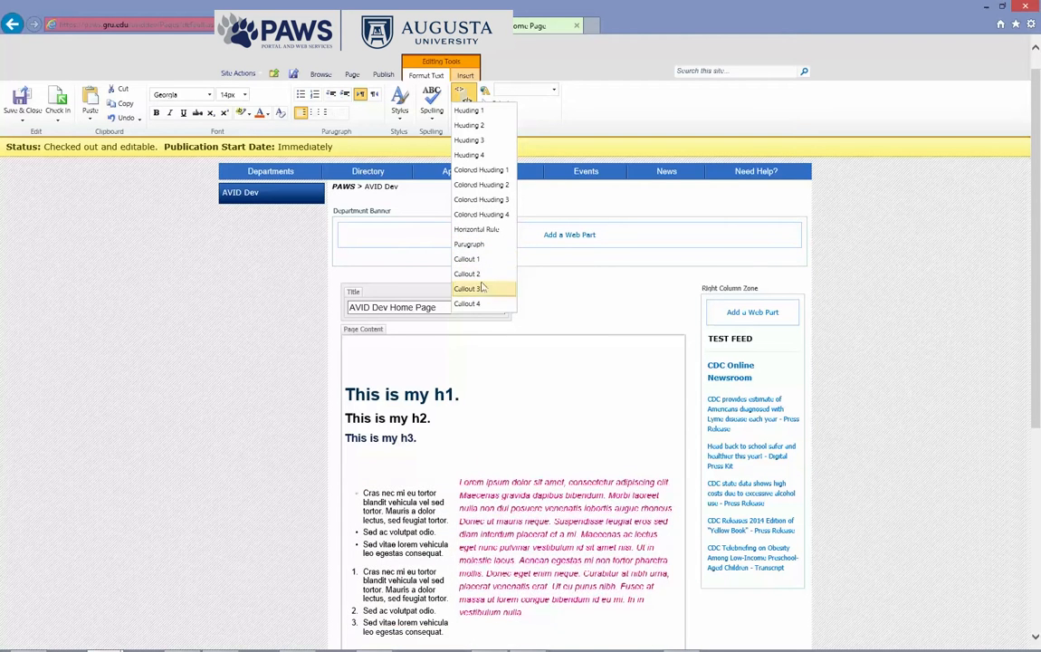
{"action": "left_click", "coordinate": [478, 245]}
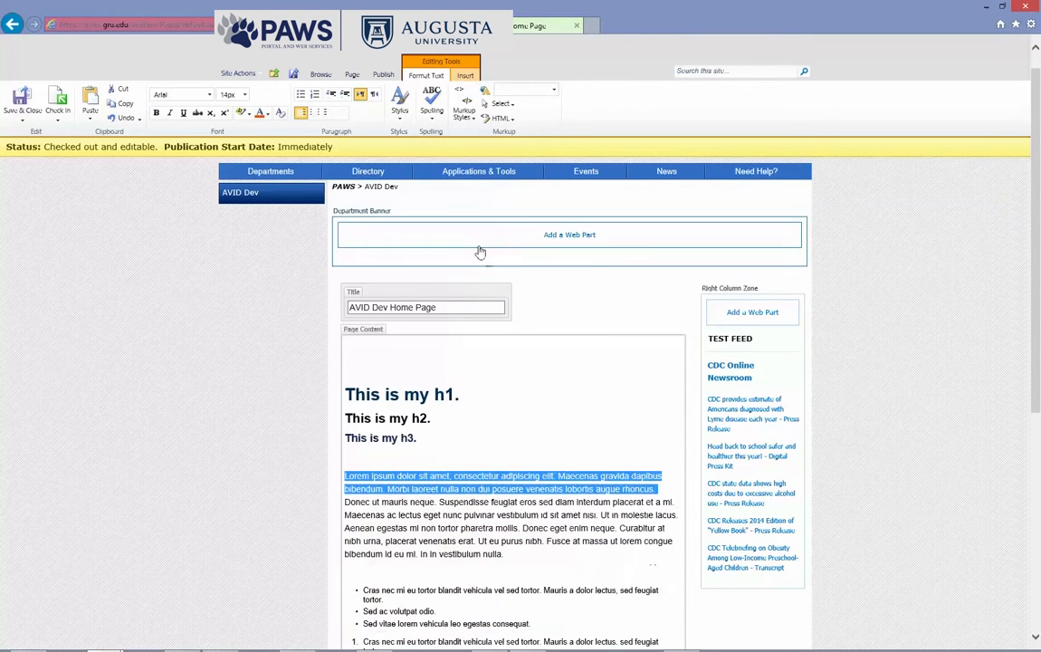
{"action": "left_click", "coordinate": [528, 459]}
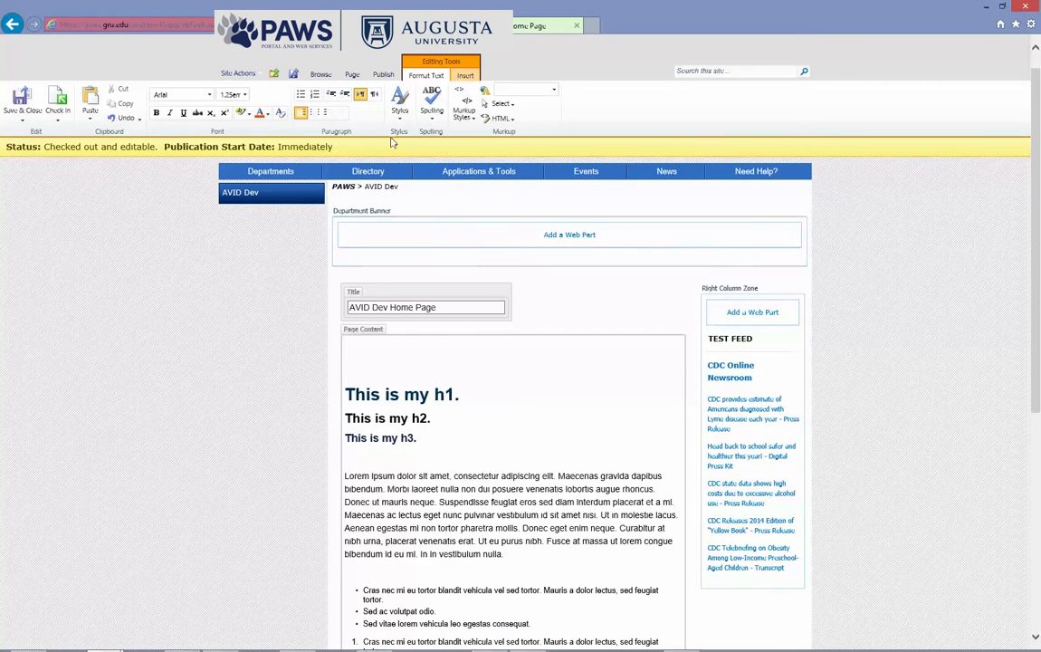
{"action": "left_click", "coordinate": [463, 106]}
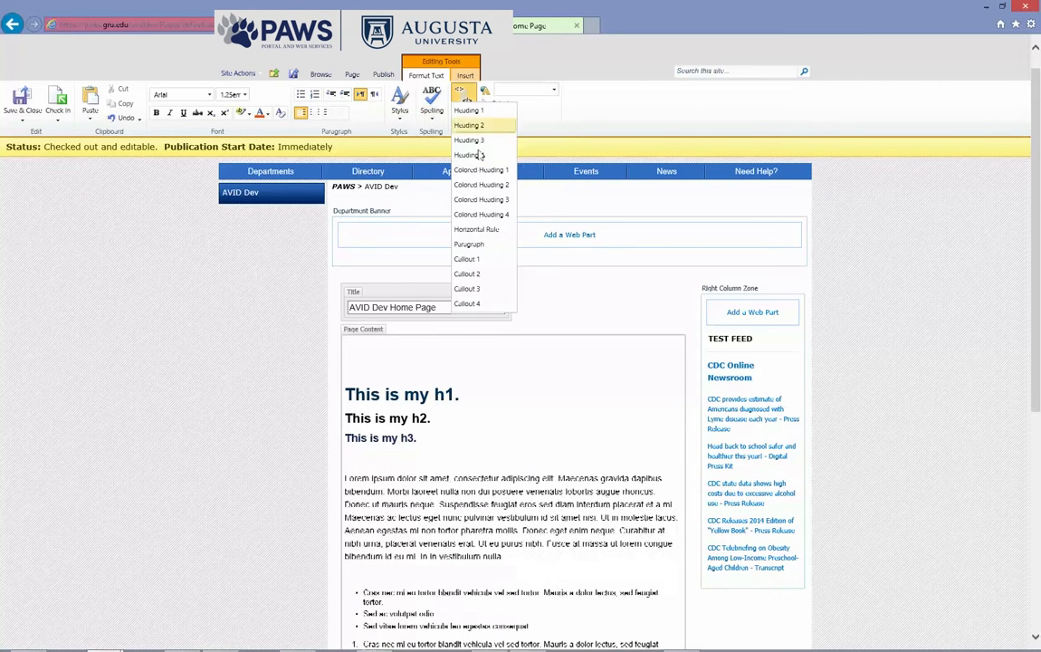
{"action": "left_click", "coordinate": [476, 229]}
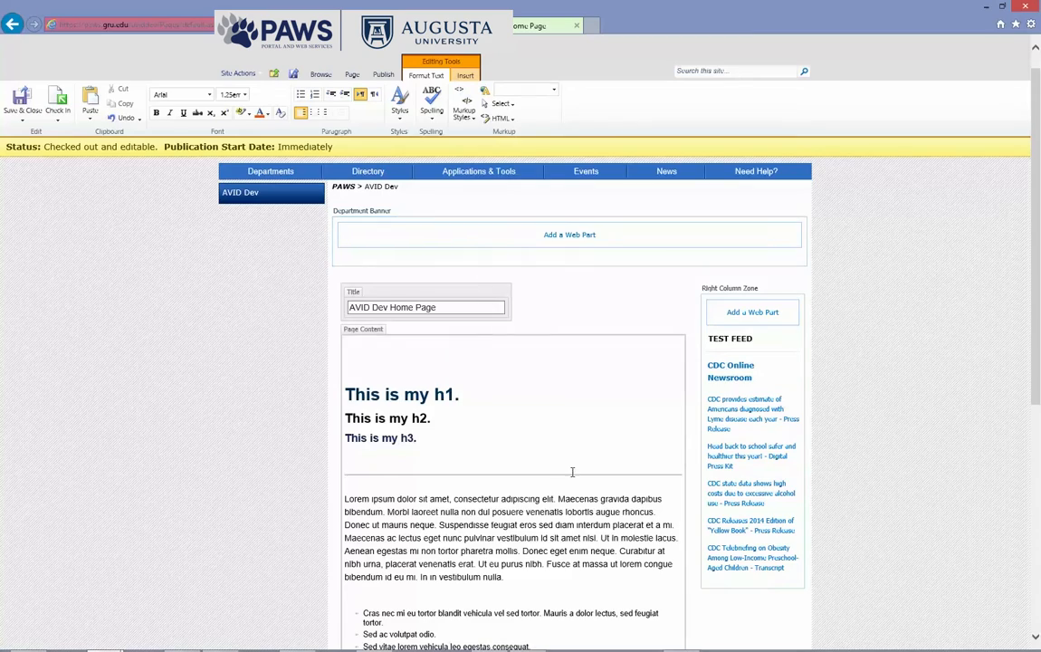
{"action": "scroll", "coordinate": [560, 382], "scroll_direction": "up", "scroll_amount": 1}
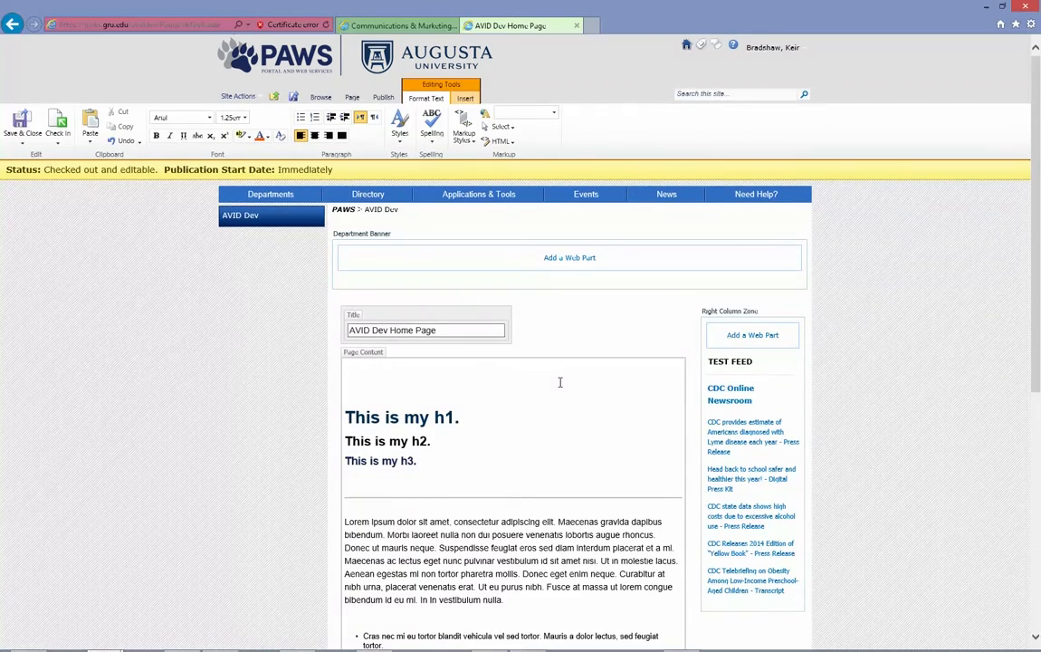
{"action": "scroll", "coordinate": [552, 460], "scroll_direction": "down", "scroll_amount": 4}
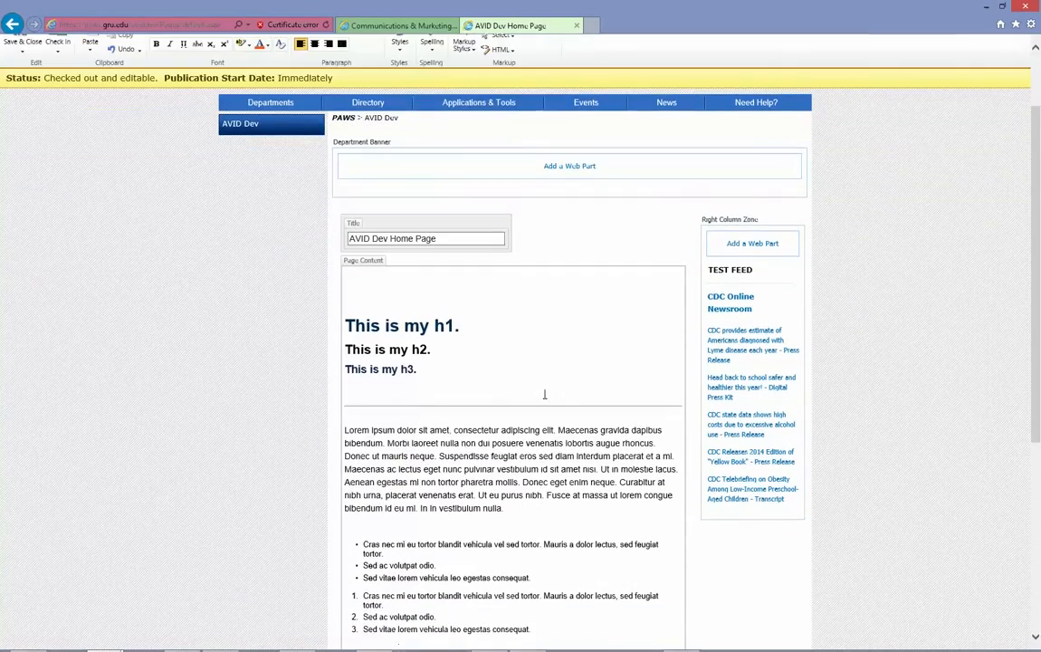
{"action": "scroll", "coordinate": [549, 337], "scroll_direction": "up", "scroll_amount": 4}
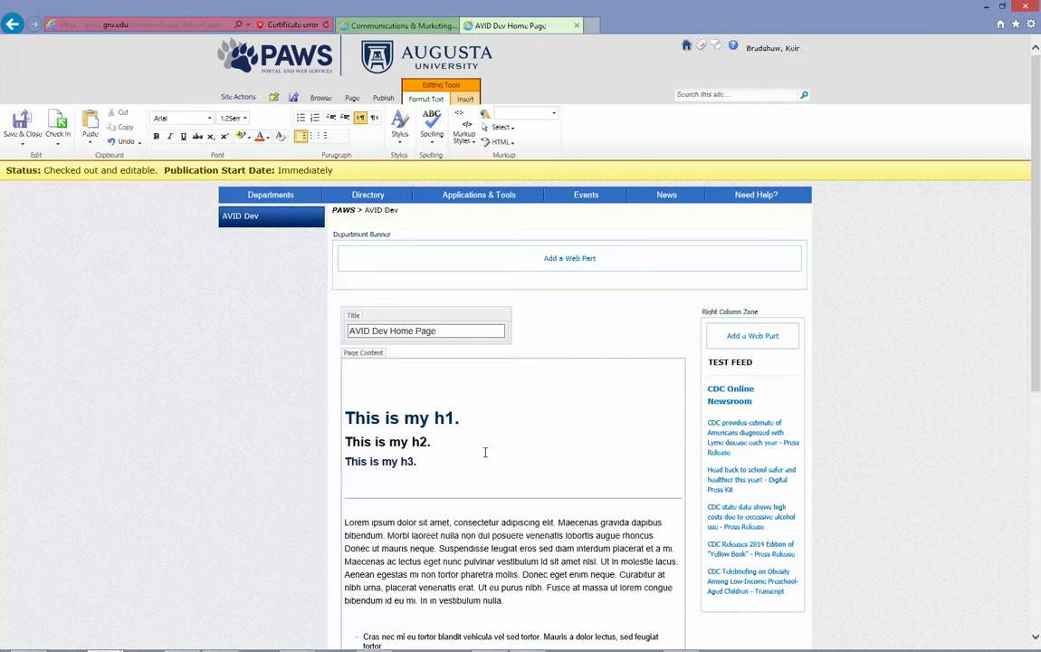
Run the spelling check on the page and look over the flagged words in the page content
{"action": "left_click", "coordinate": [90, 141]}
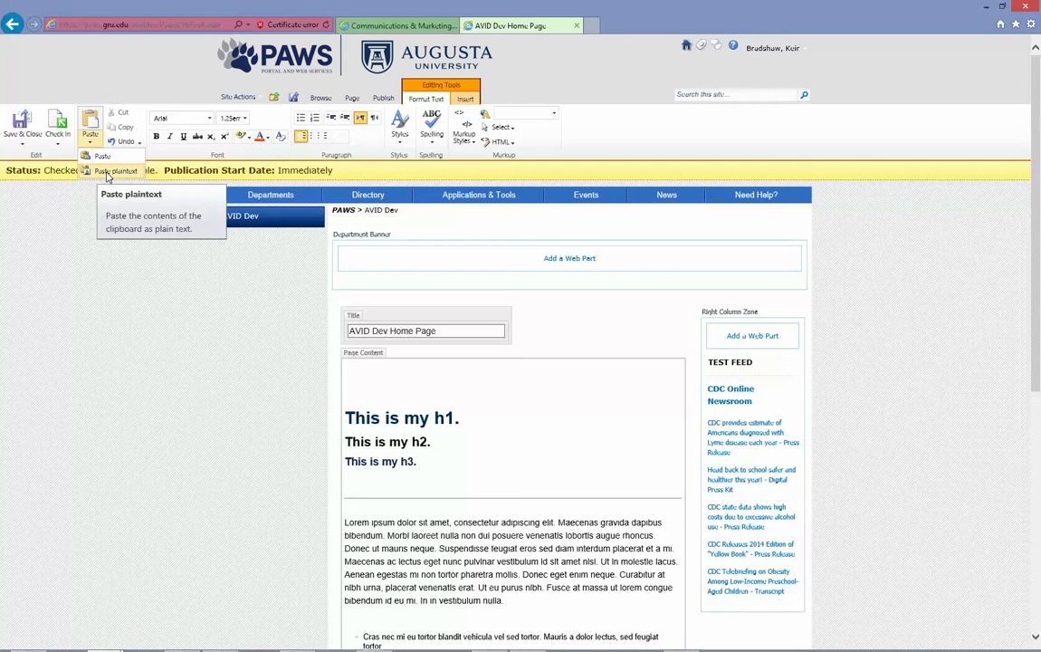
{"action": "left_click", "coordinate": [434, 148]}
{"action": "left_click", "coordinate": [432, 145]}
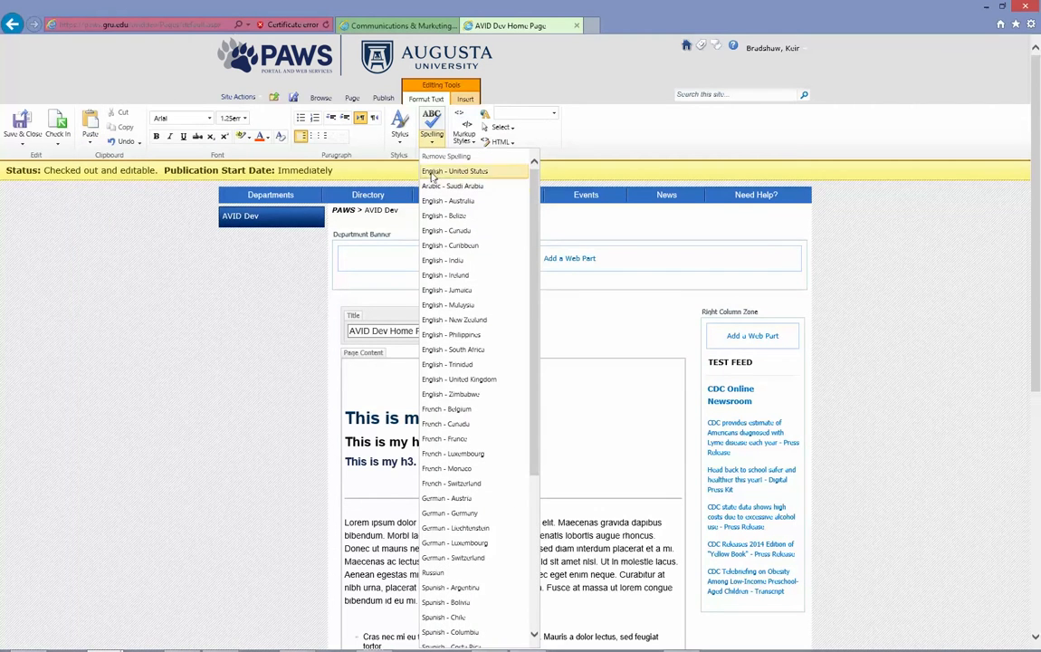
{"action": "left_click", "coordinate": [432, 122]}
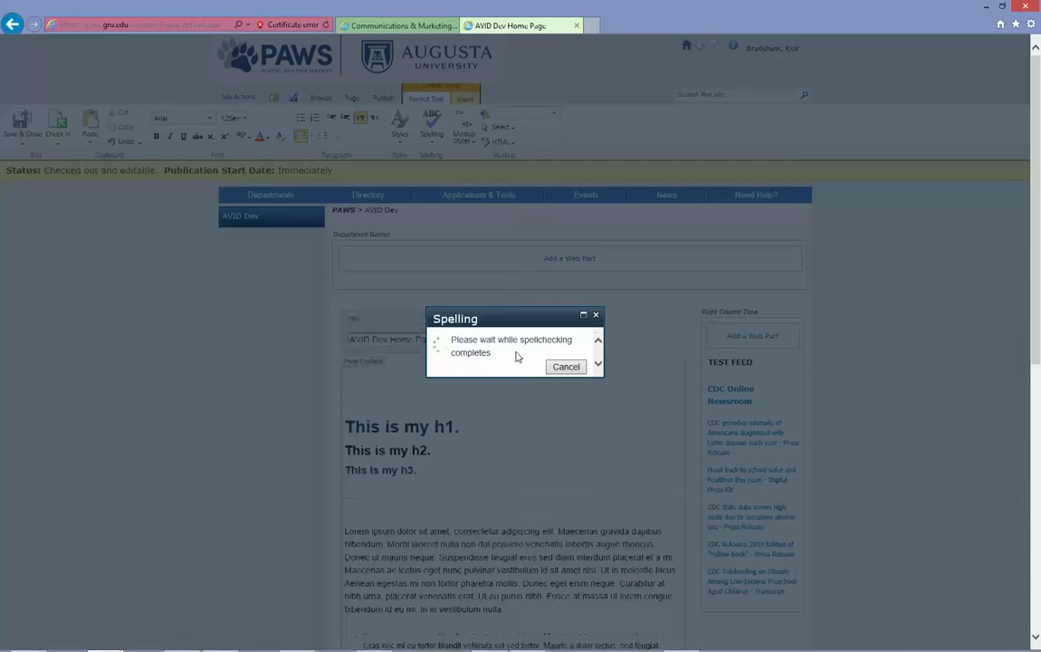
{"action": "left_click", "coordinate": [586, 361]}
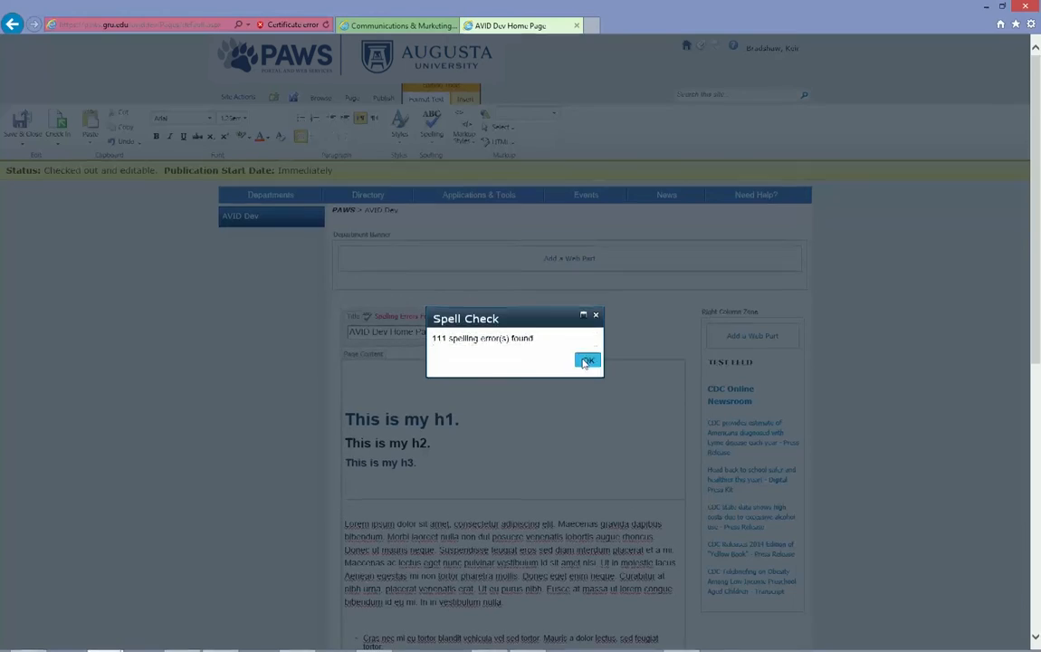
{"action": "scroll", "coordinate": [495, 418], "scroll_direction": "down", "scroll_amount": 3}
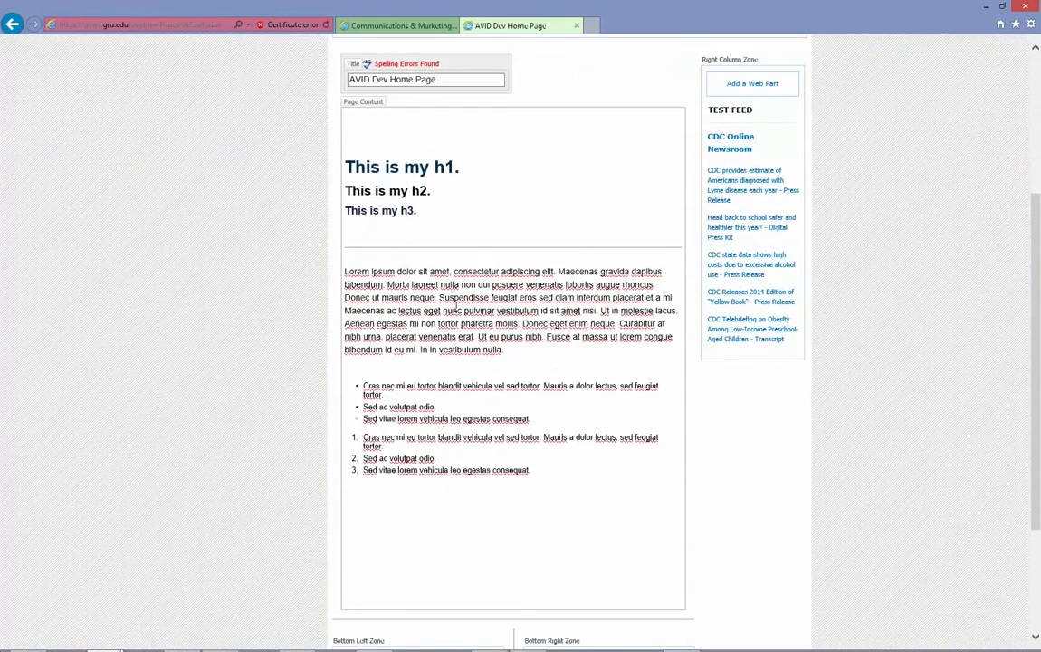
{"action": "scroll", "coordinate": [481, 467], "scroll_direction": "up", "scroll_amount": 3}
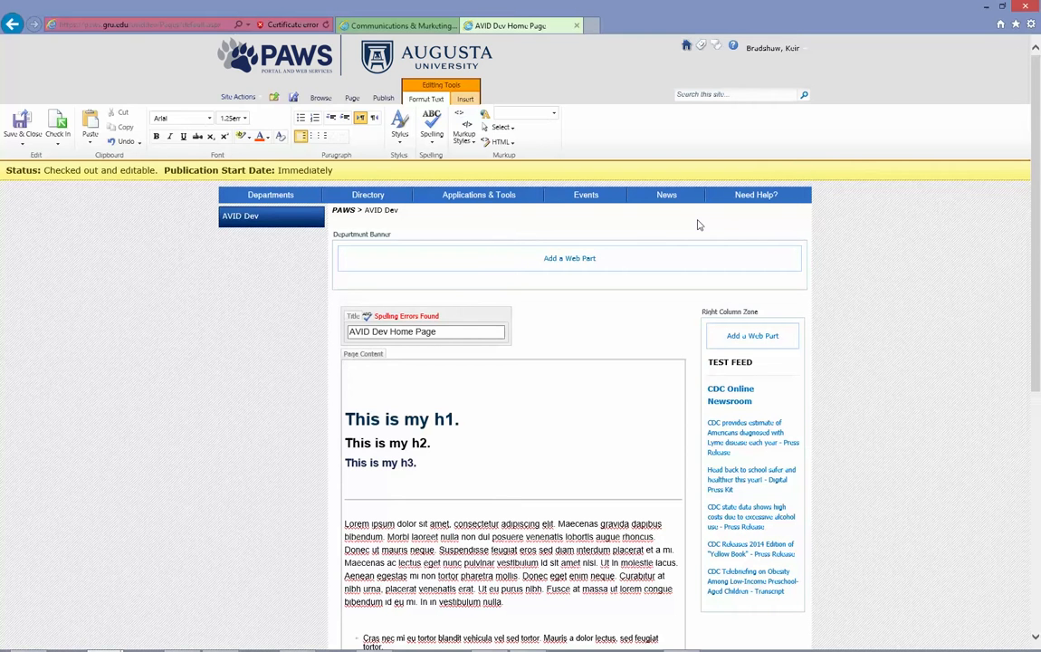
Start inserting a picture from SharePoint on the blank line above the horizontal rule
{"action": "left_click", "coordinate": [526, 418]}
{"action": "left_click", "coordinate": [414, 481]}
{"action": "left_click", "coordinate": [465, 99]}
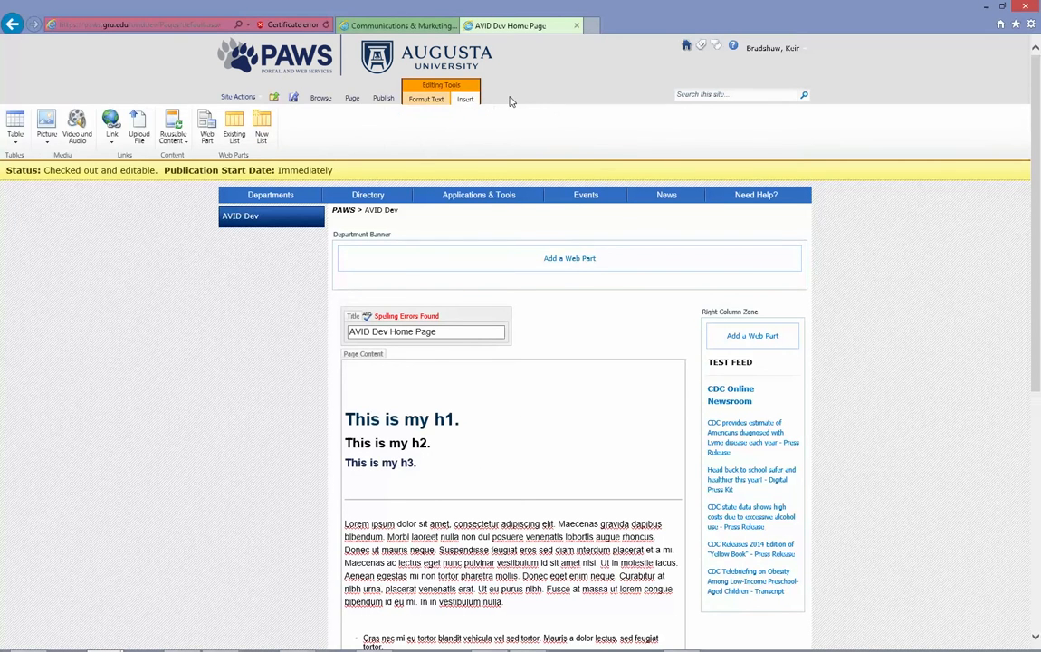
{"action": "left_click", "coordinate": [46, 142]}
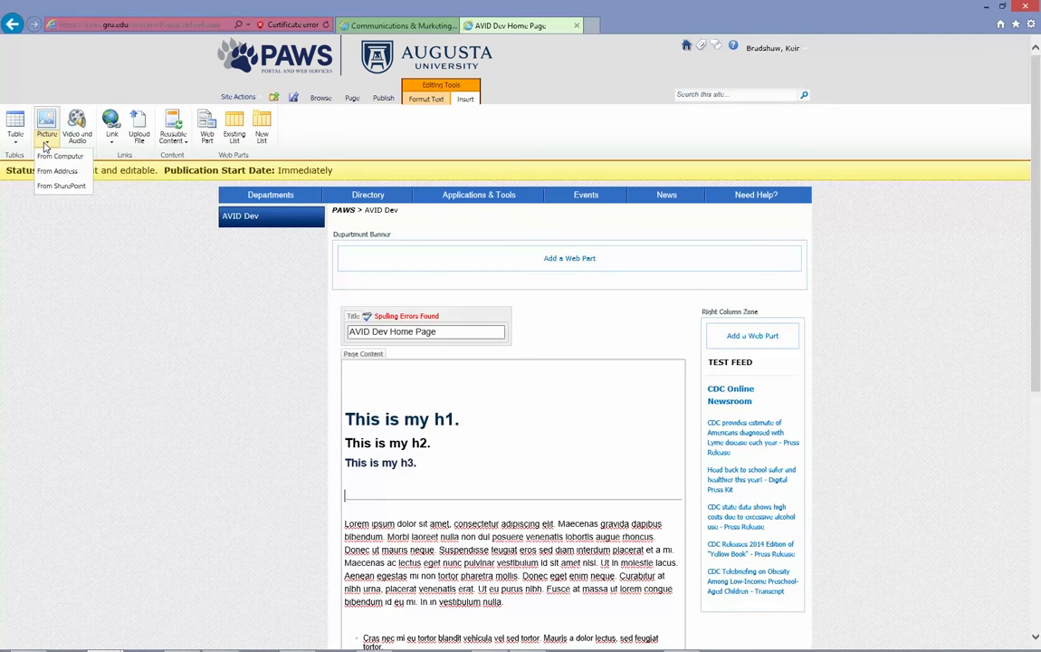
{"action": "left_click", "coordinate": [70, 186]}
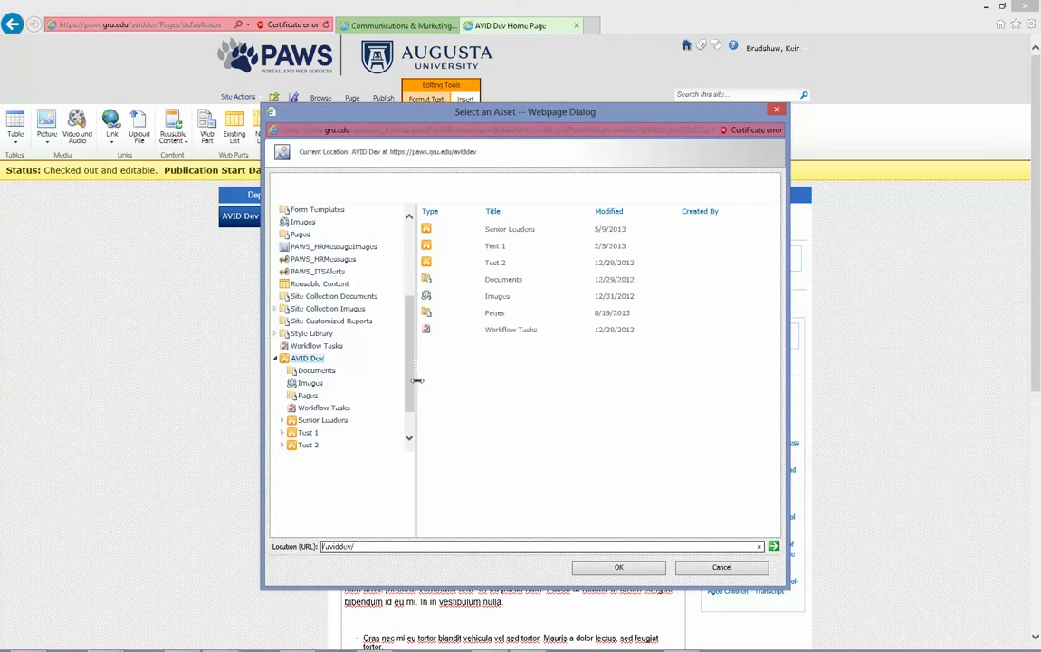
Insert the critical picture from the Style Library folder Images/avid.custom/its-alerts above the horizontal rule
{"action": "left_click", "coordinate": [275, 334]}
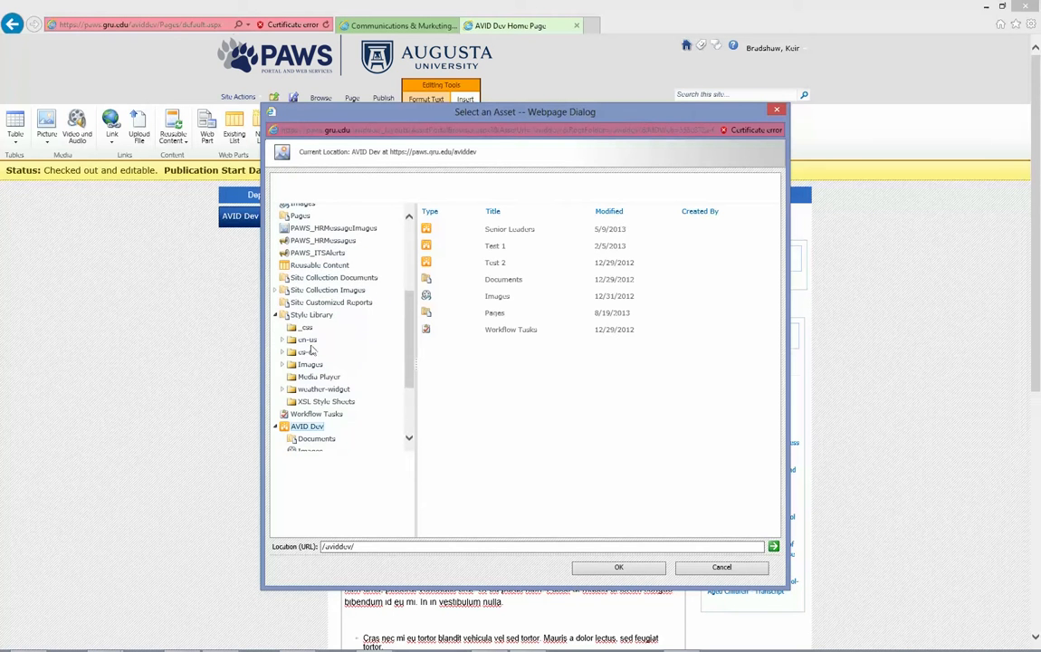
{"action": "left_click", "coordinate": [284, 365]}
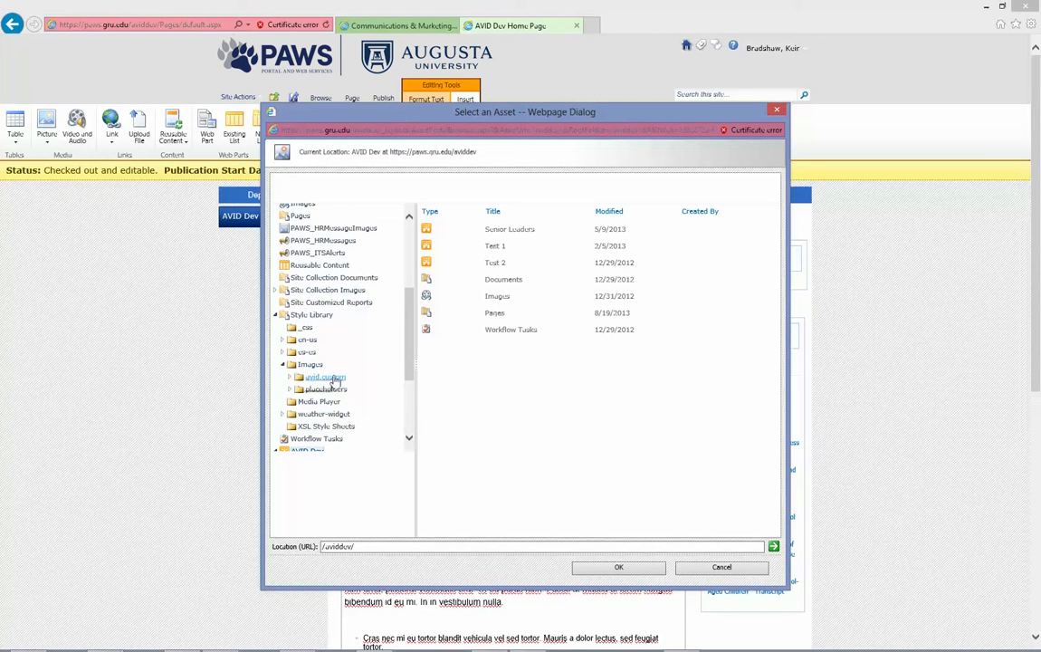
{"action": "left_click", "coordinate": [291, 376]}
{"action": "left_click", "coordinate": [318, 377]}
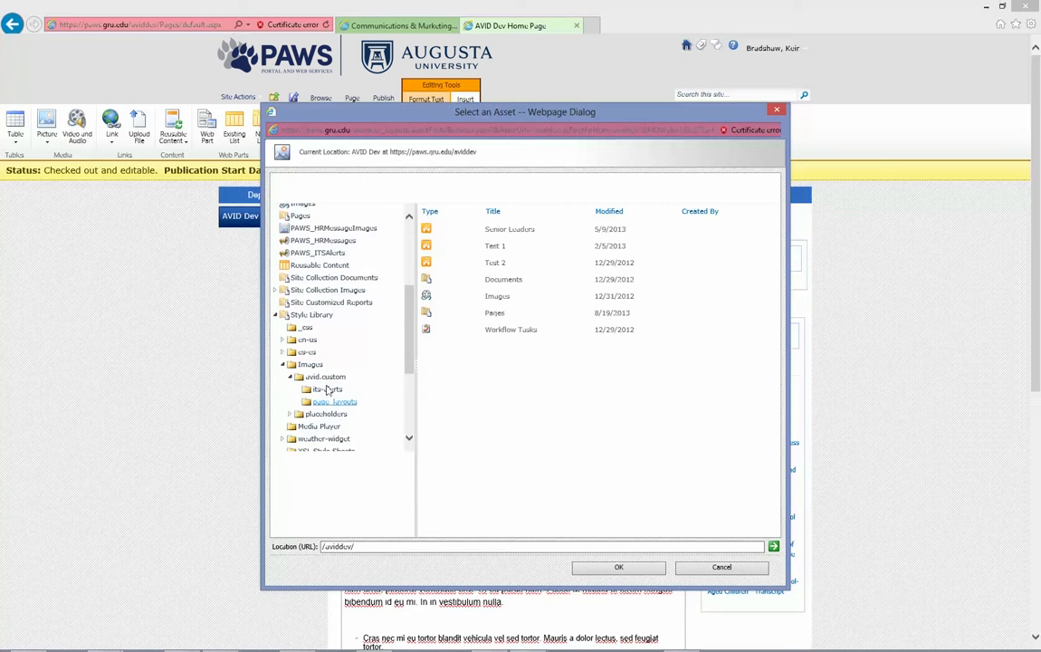
{"action": "left_click", "coordinate": [327, 384]}
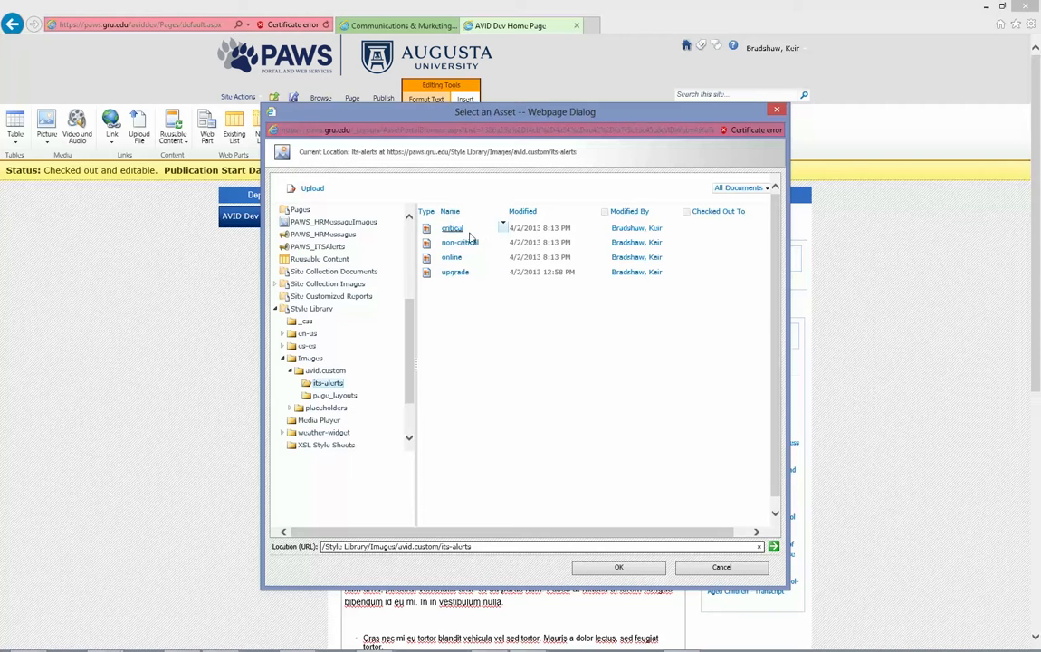
{"action": "left_click", "coordinate": [477, 234]}
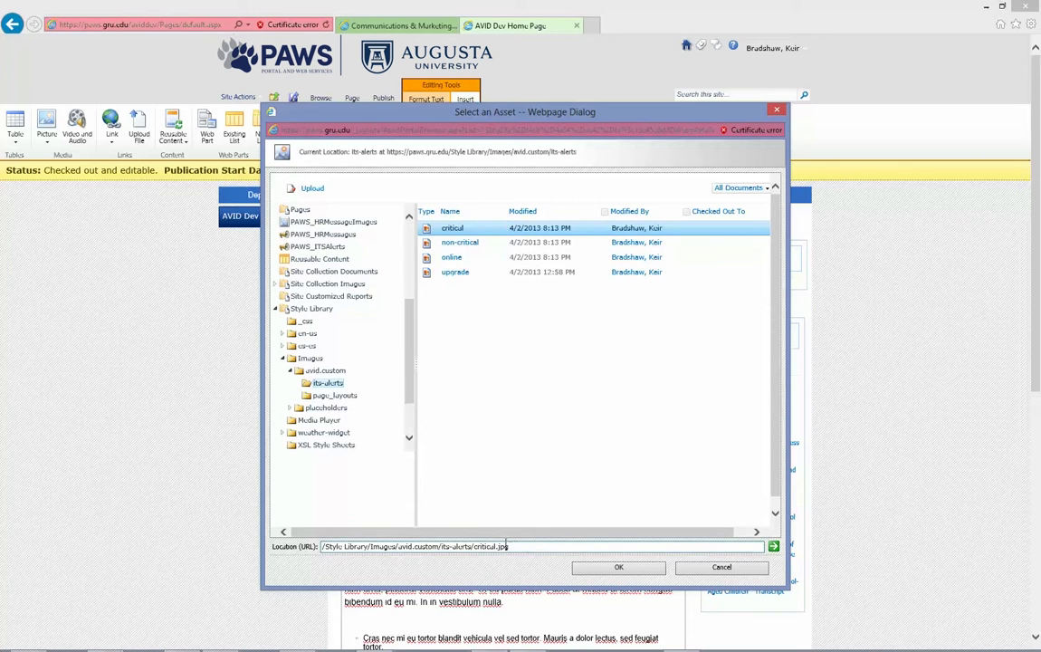
{"action": "left_click", "coordinate": [644, 561]}
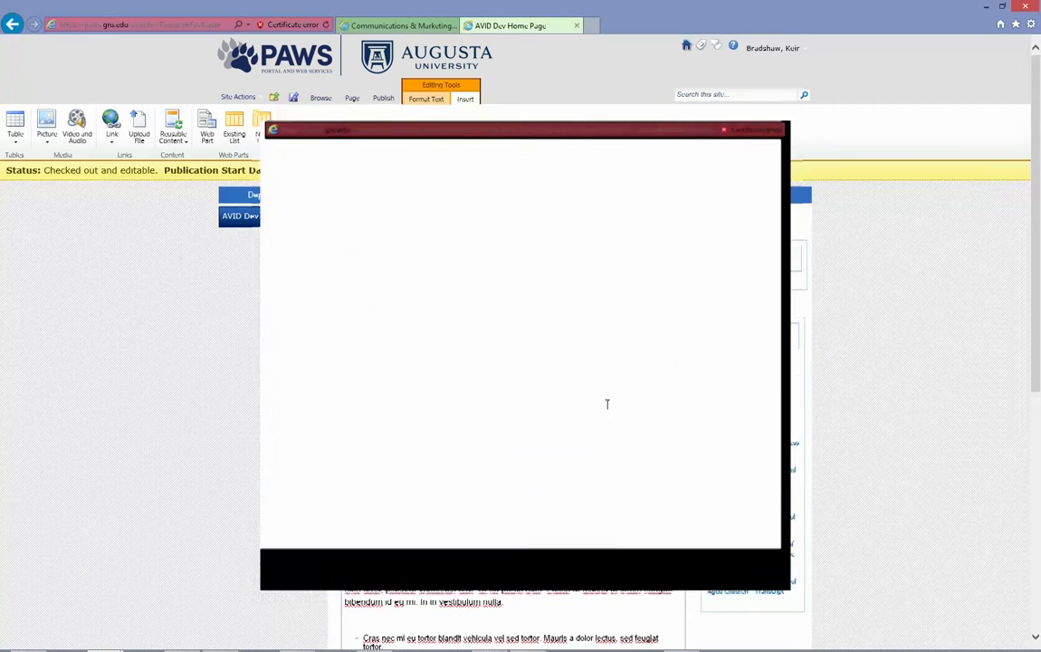
{"action": "left_click", "coordinate": [439, 485]}
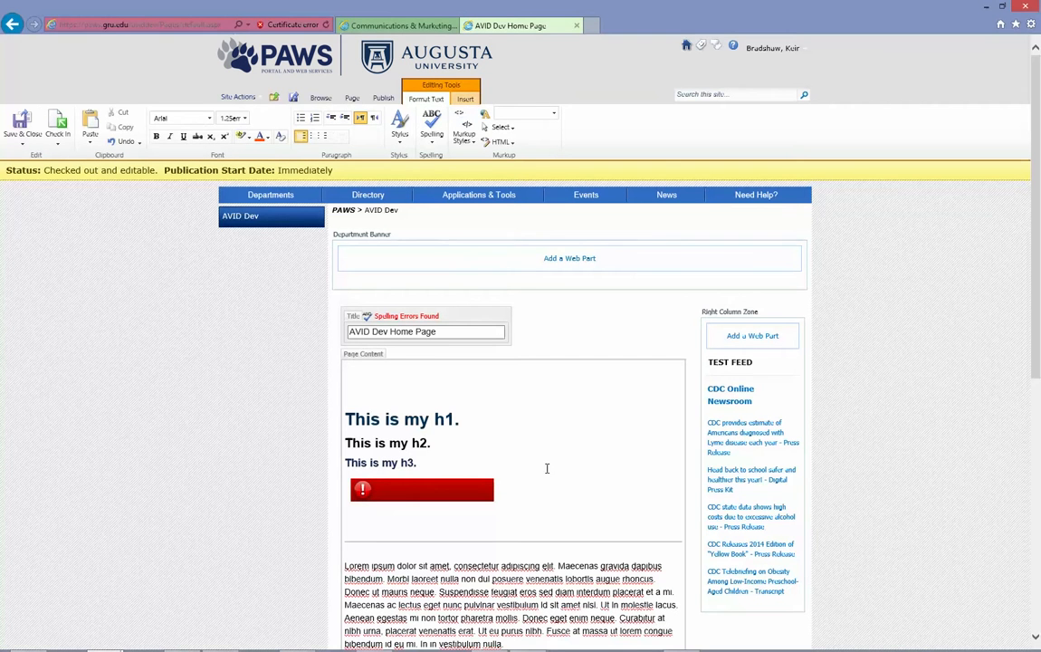
{"action": "left_click", "coordinate": [465, 98]}
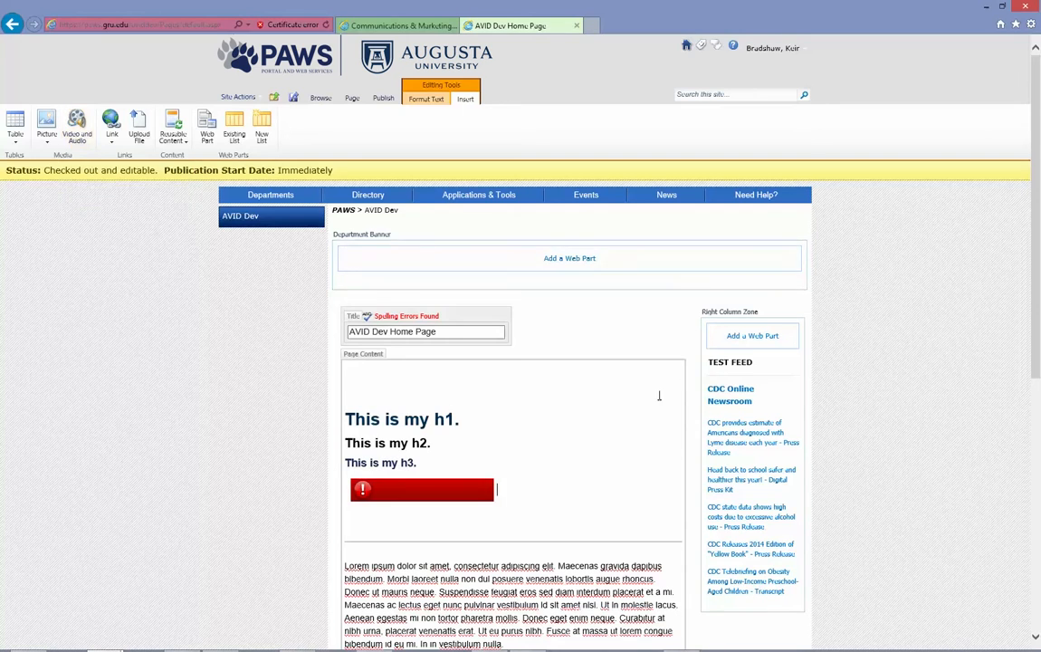
{"action": "scroll", "coordinate": [446, 441], "scroll_direction": "down", "scroll_amount": 3}
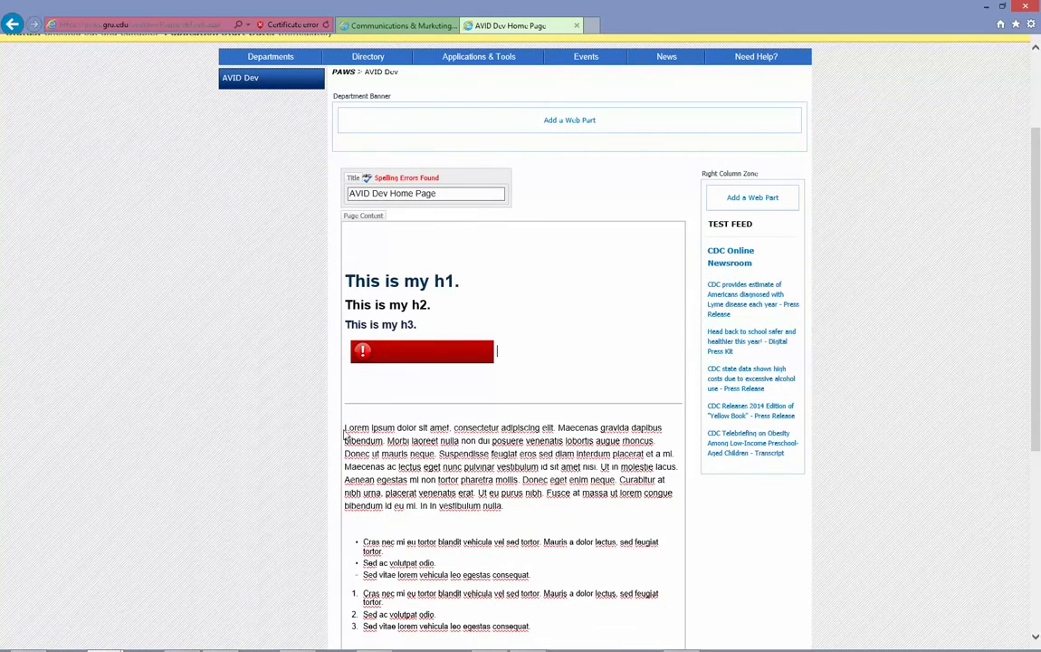
{"action": "left_click_drag", "start_coordinate": [345, 428], "coordinate": [449, 428]}
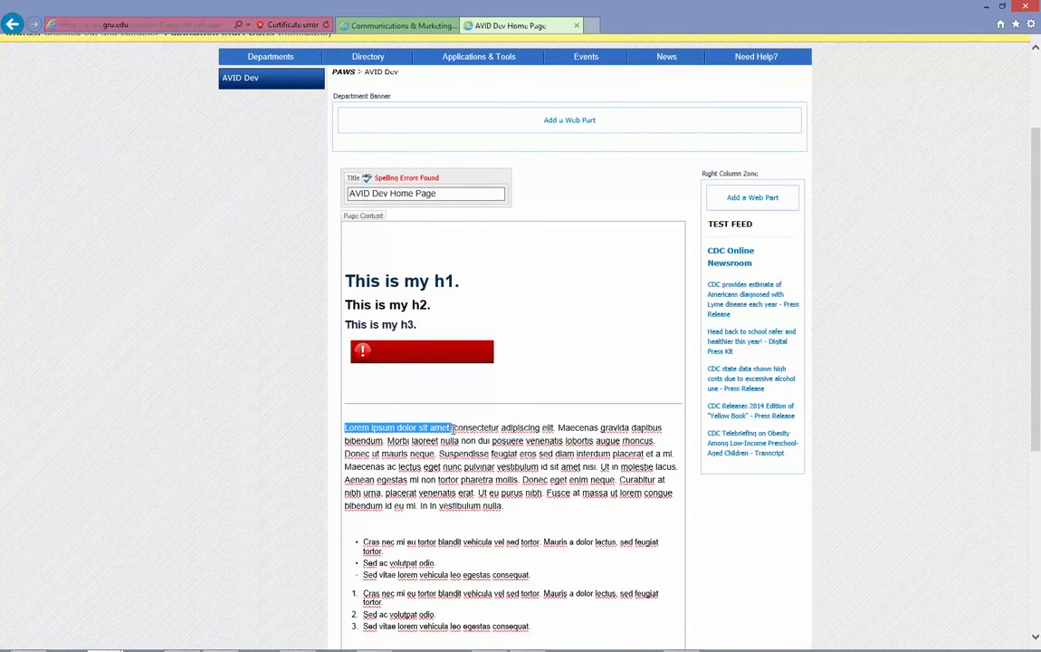
{"action": "scroll", "coordinate": [404, 386], "scroll_direction": "up", "scroll_amount": 3}
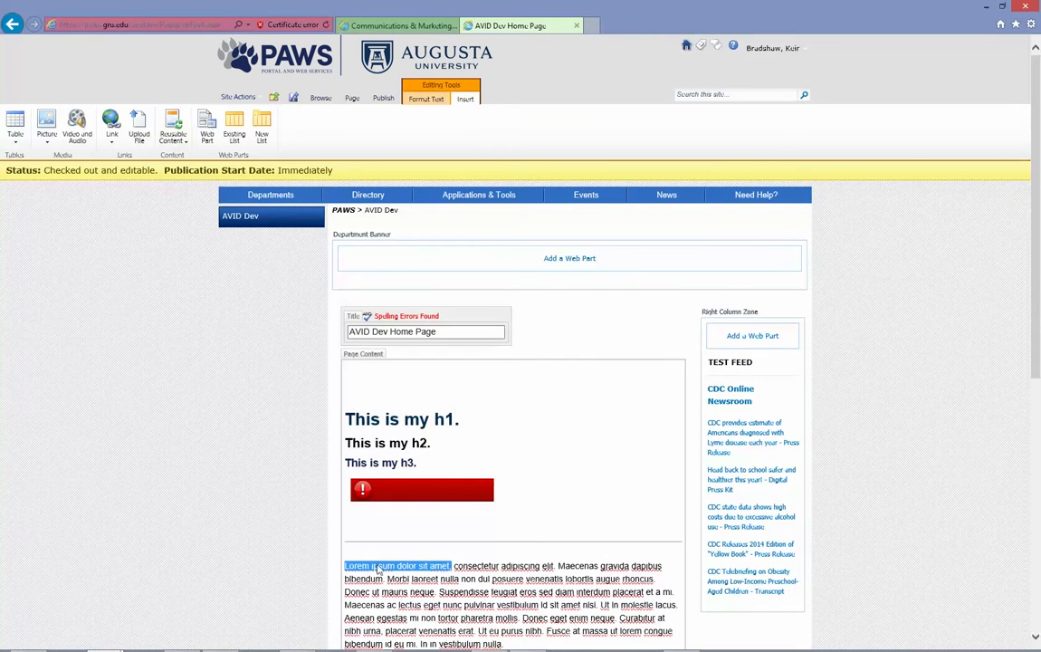
{"action": "left_click", "coordinate": [112, 132]}
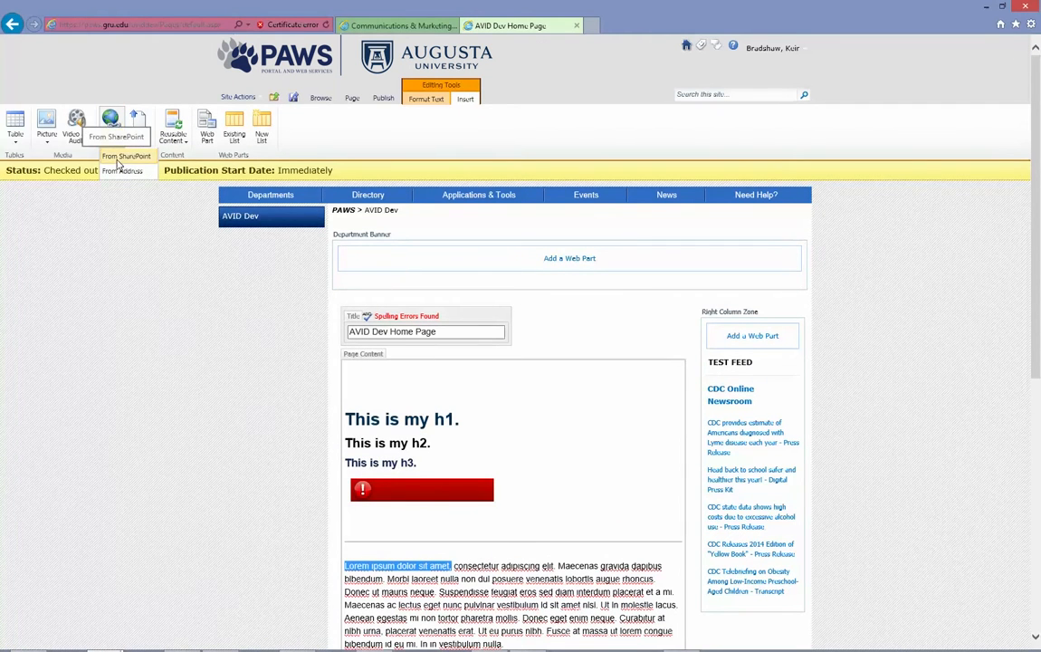
{"action": "left_click", "coordinate": [121, 170]}
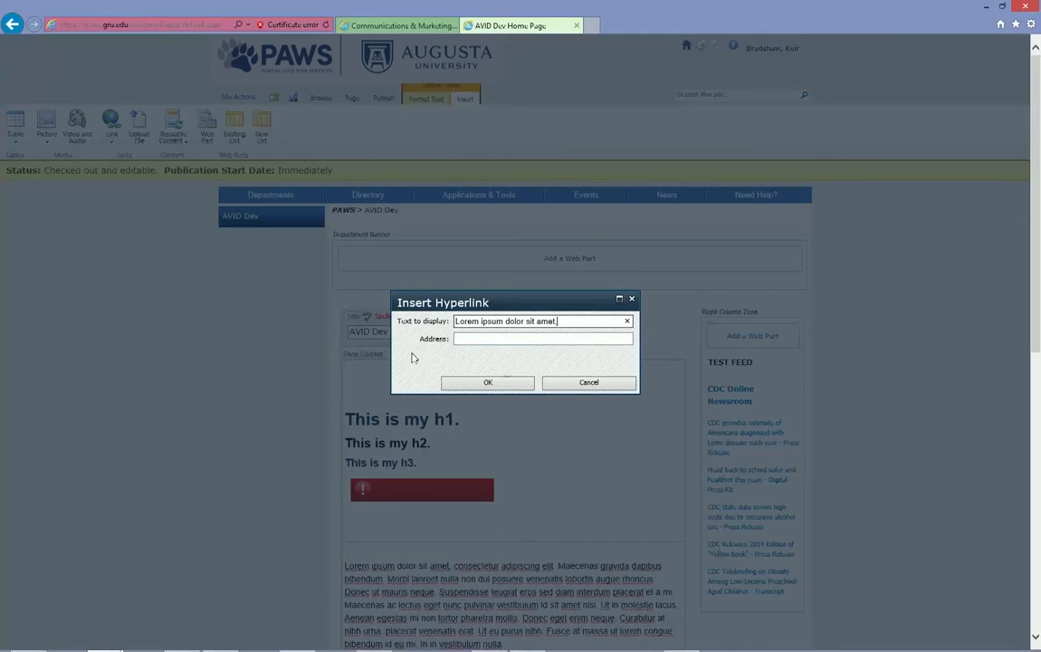
{"action": "left_click", "coordinate": [516, 338]}
{"action": "type", "text": "http:"}
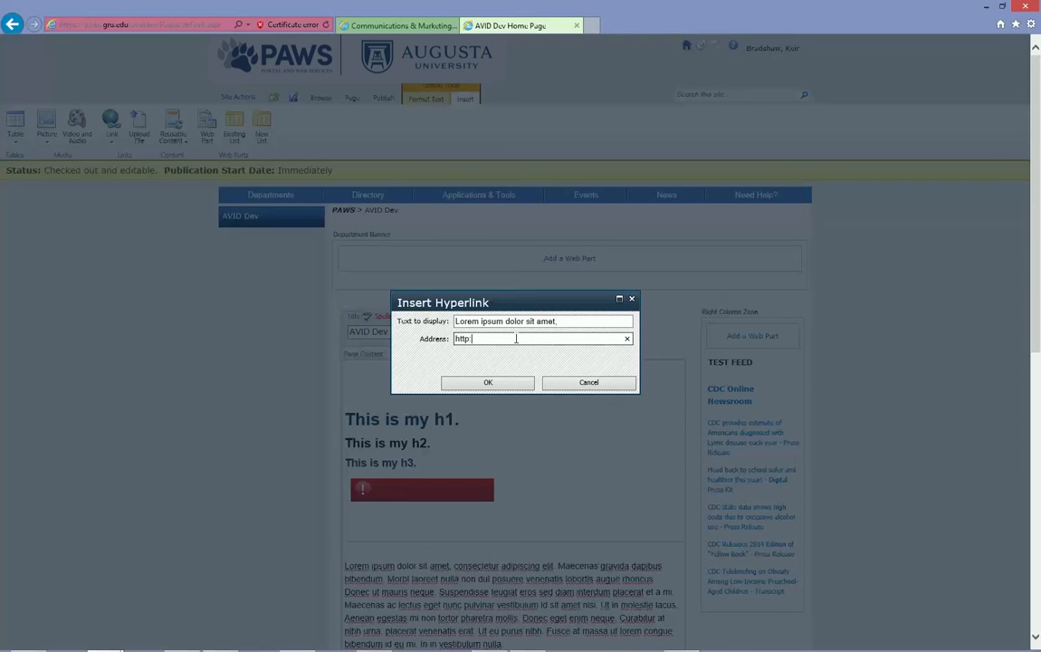
{"action": "type", "text": "//google.com"}
{"action": "left_click", "coordinate": [493, 381]}
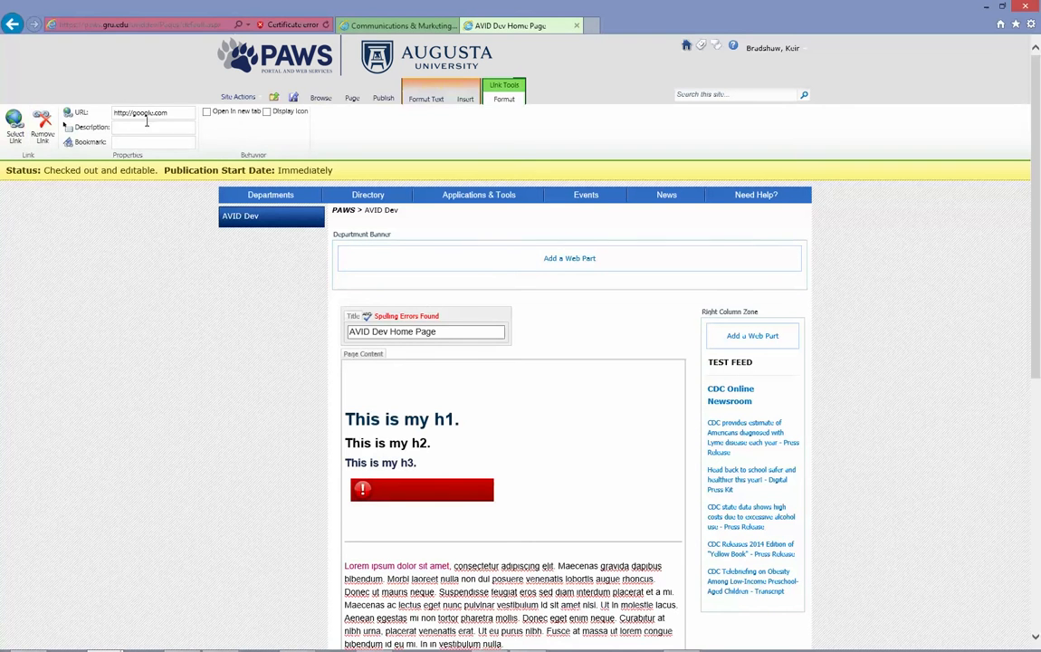
Examine the link's format options and the asset browser for choosing its target, and close the browser
{"action": "left_click", "coordinate": [541, 584]}
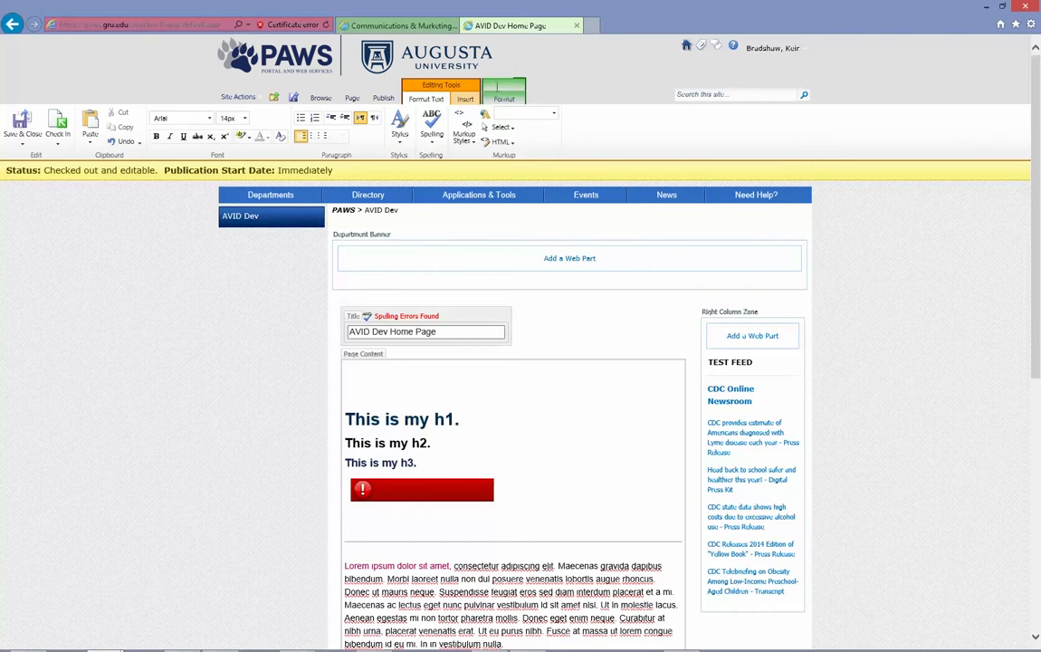
{"action": "left_click", "coordinate": [503, 97]}
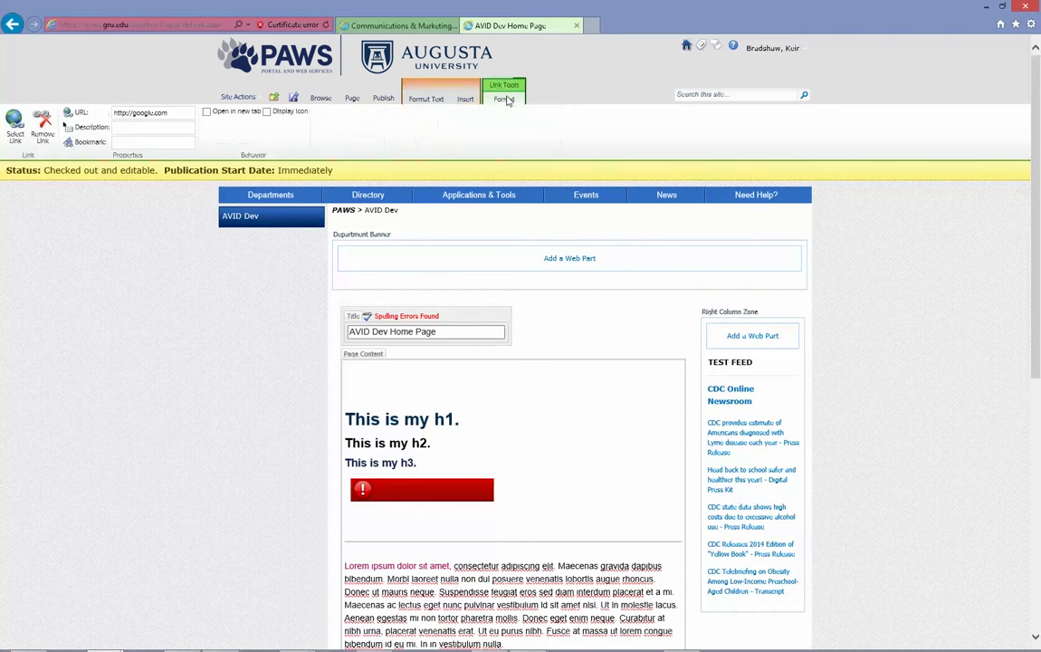
{"action": "left_click", "coordinate": [9, 133]}
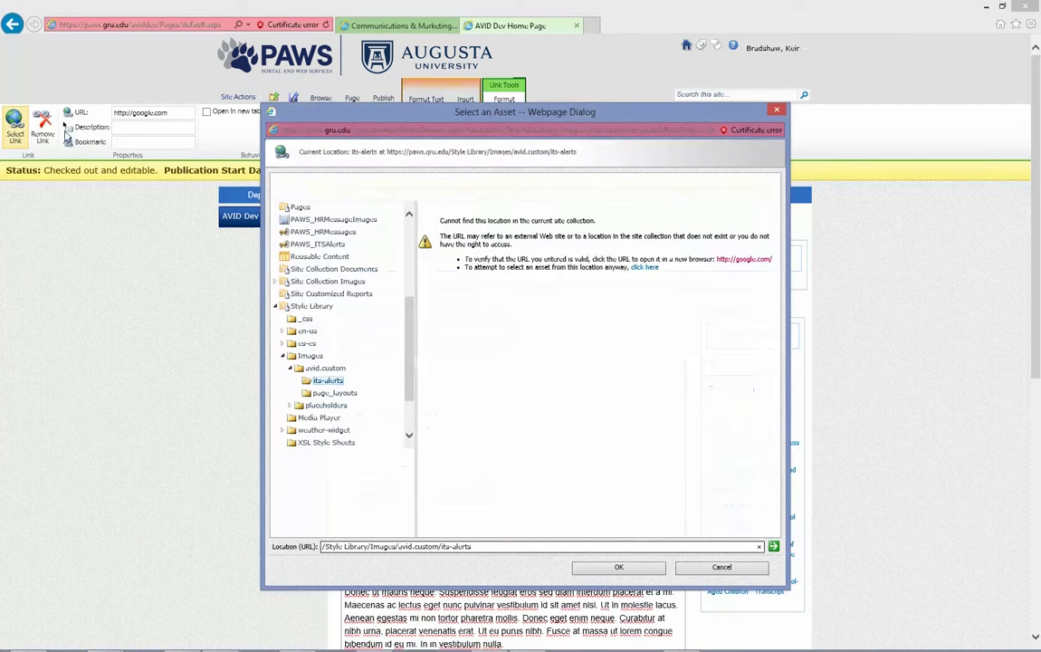
{"action": "left_click", "coordinate": [775, 110]}
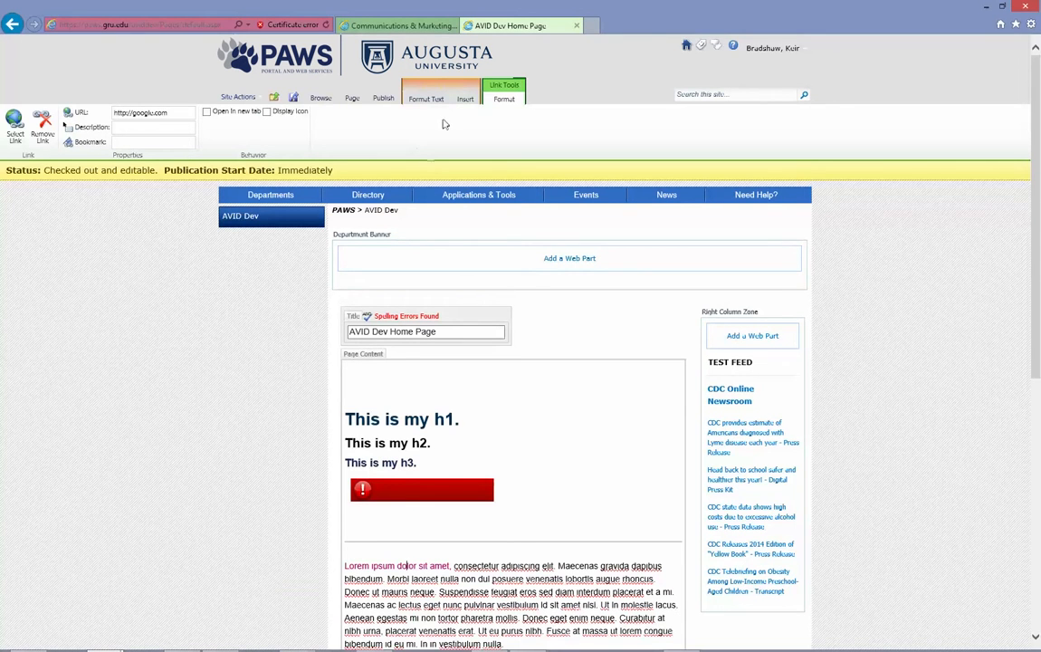
{"action": "left_click", "coordinate": [553, 596]}
{"action": "left_click", "coordinate": [399, 565]}
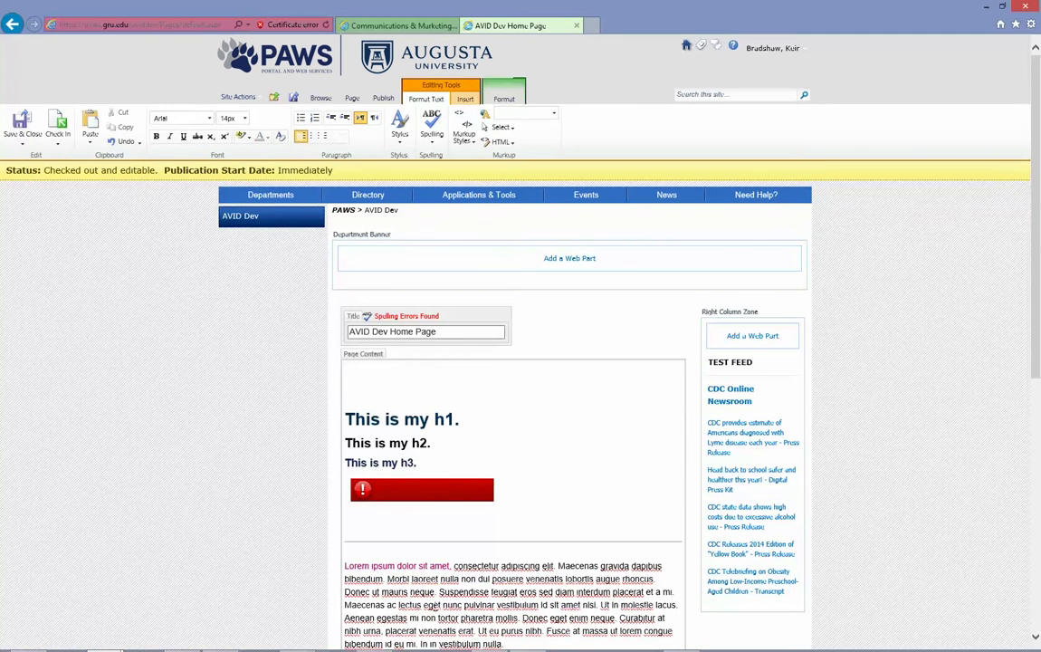
{"action": "left_click", "coordinate": [466, 630]}
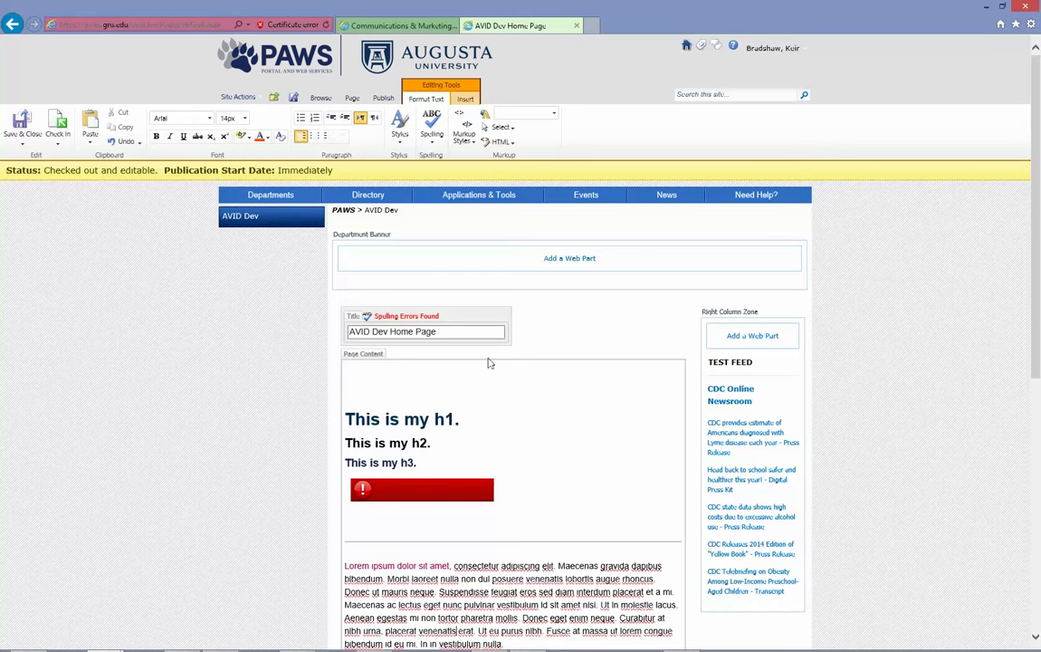
Switch the page layout to the article layout Intranet - Full and acknowledge the web part message
{"action": "left_click", "coordinate": [352, 97]}
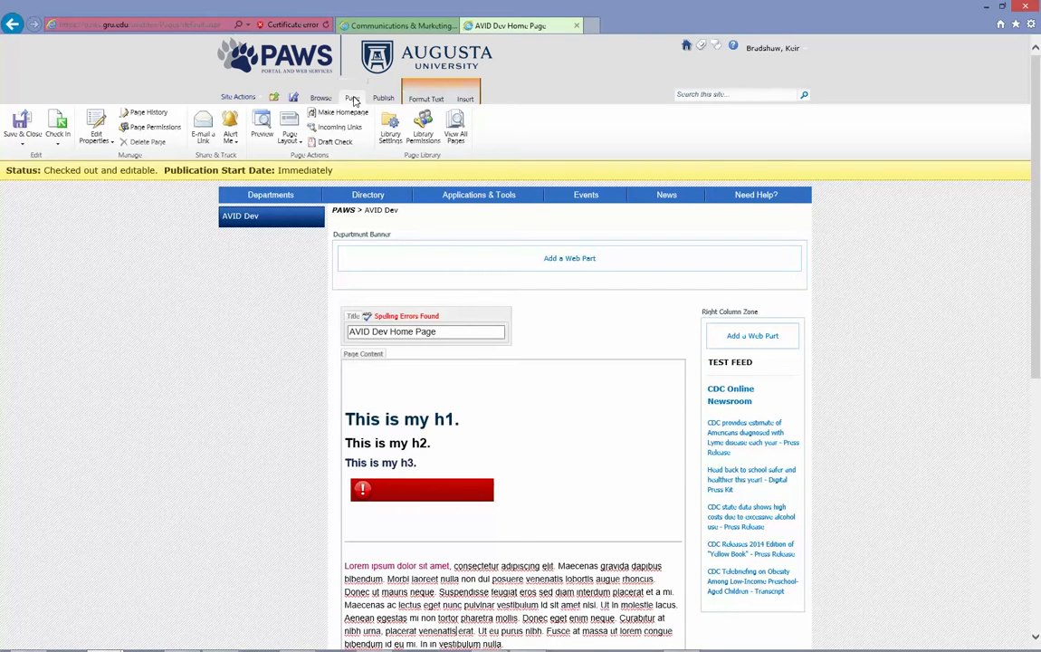
{"action": "left_click", "coordinate": [289, 131]}
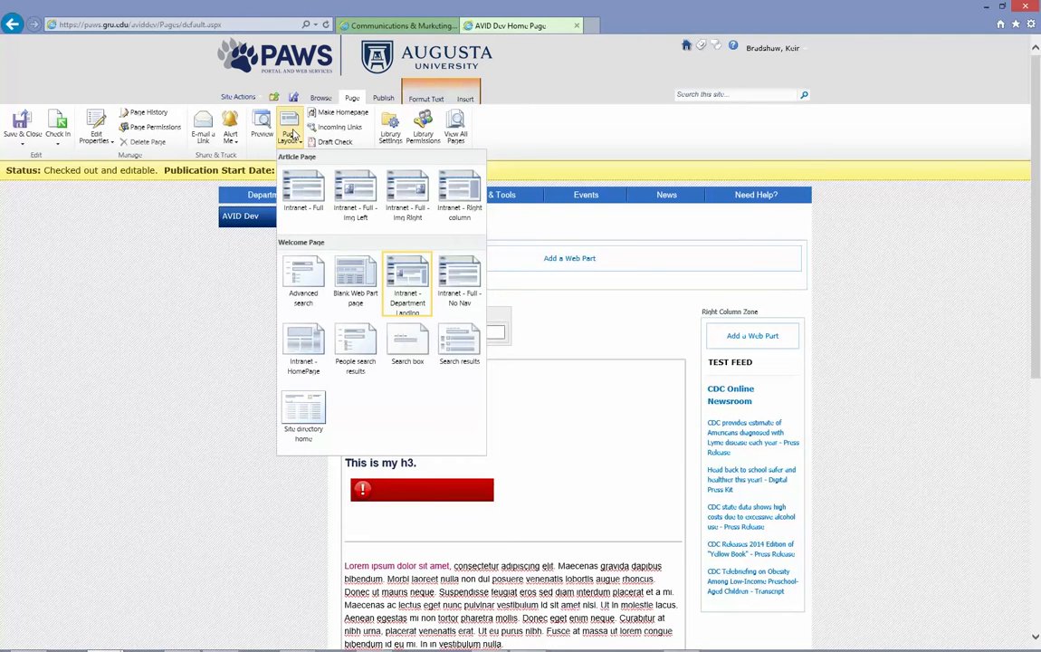
{"action": "left_click", "coordinate": [292, 198]}
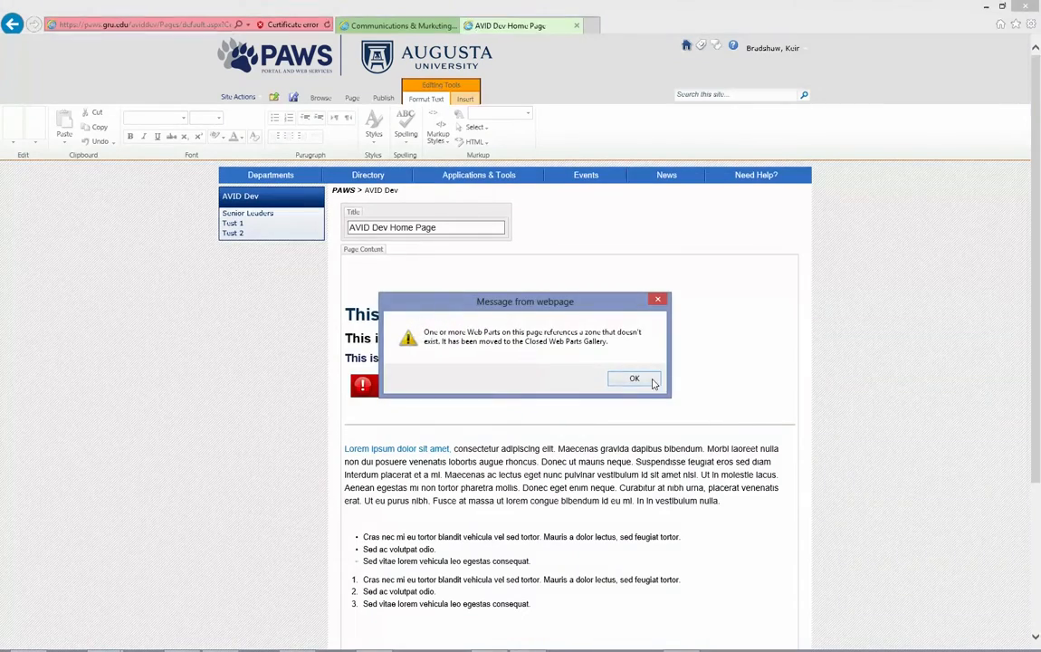
{"action": "left_click", "coordinate": [635, 379]}
{"action": "scroll", "coordinate": [919, 273], "scroll_direction": "down", "scroll_amount": 3}
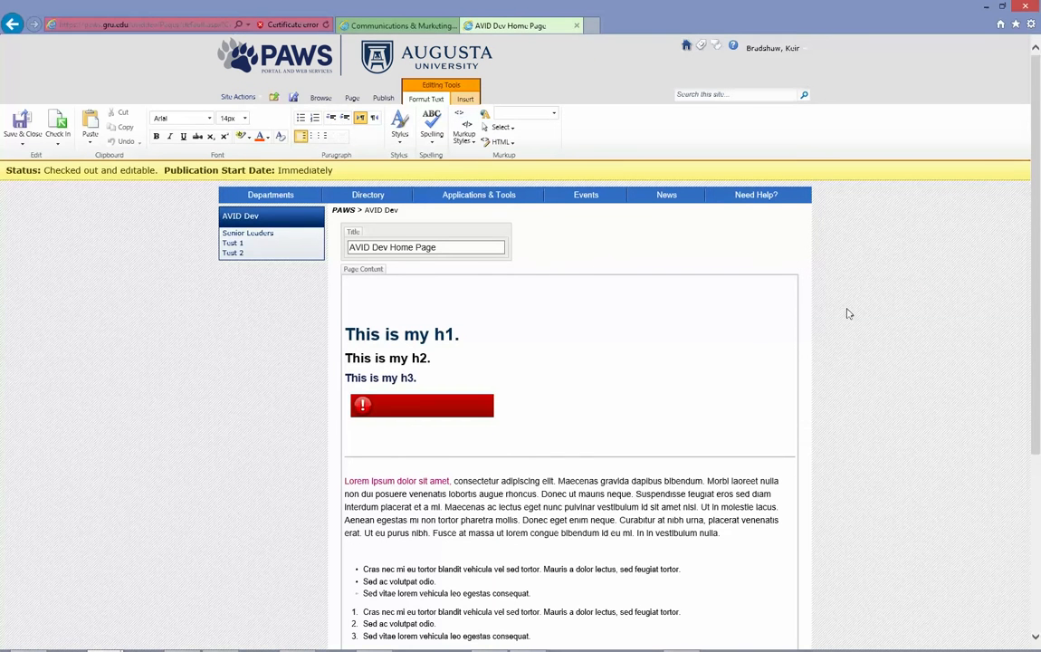
Change the page layout to the article layout Intranet - Right column
{"action": "left_click", "coordinate": [352, 99]}
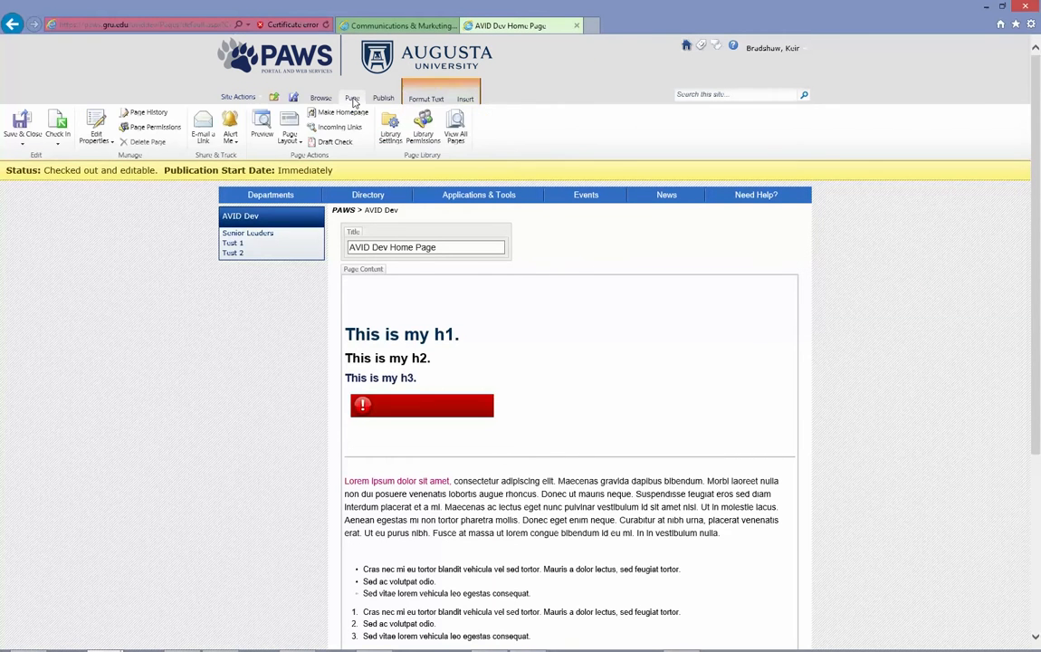
{"action": "left_click", "coordinate": [289, 132]}
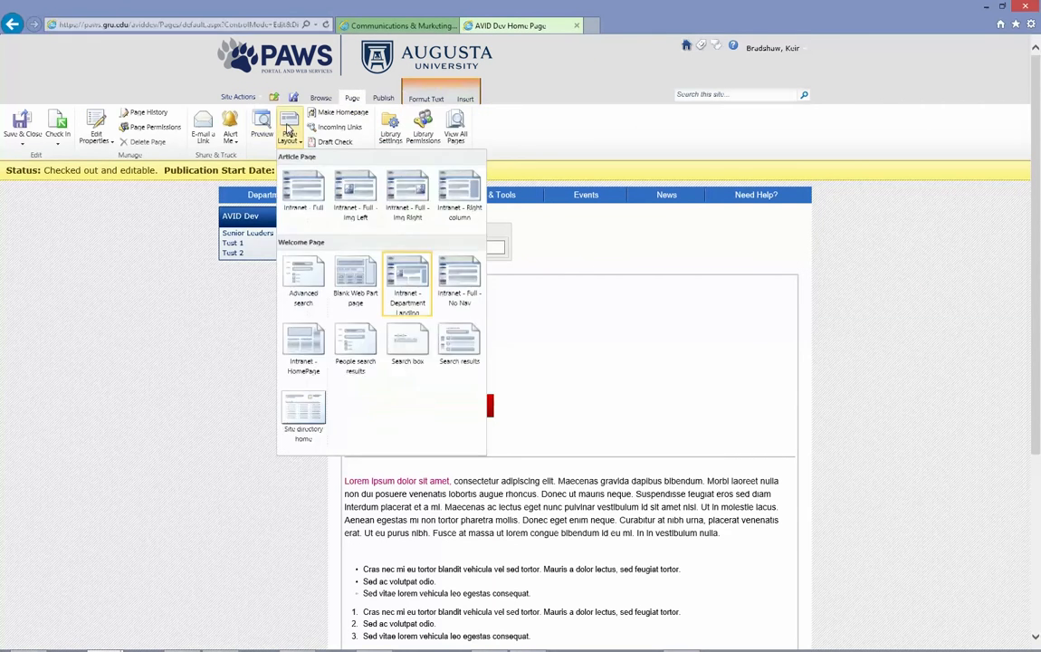
{"action": "left_click", "coordinate": [467, 194]}
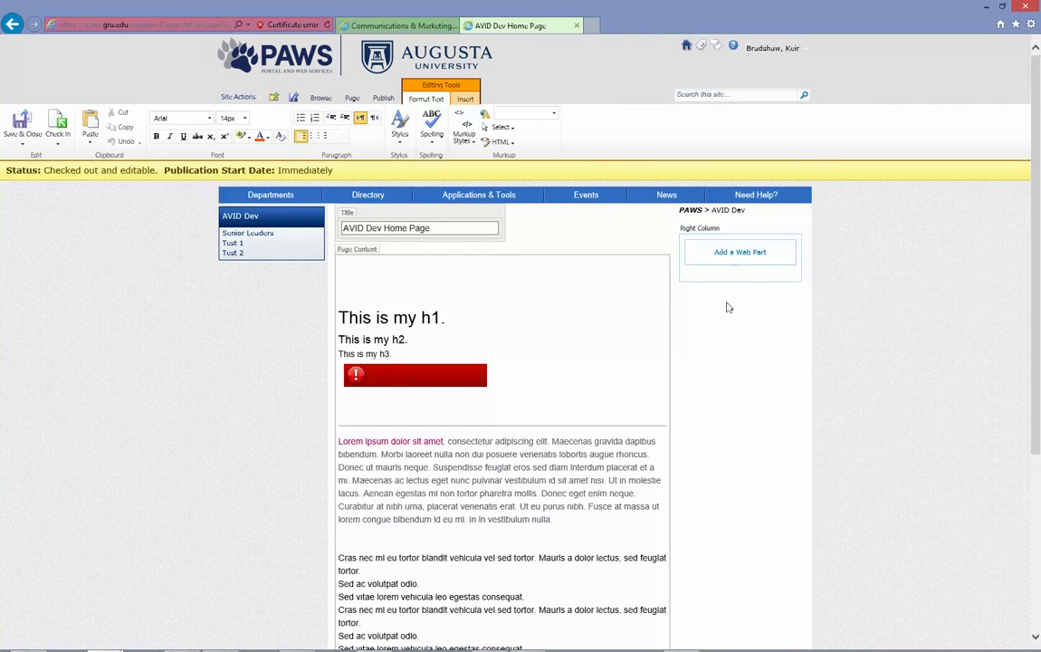
Add the Test Feed web part from the Closed Web Parts category to the Right Column zone
{"action": "left_click", "coordinate": [737, 256]}
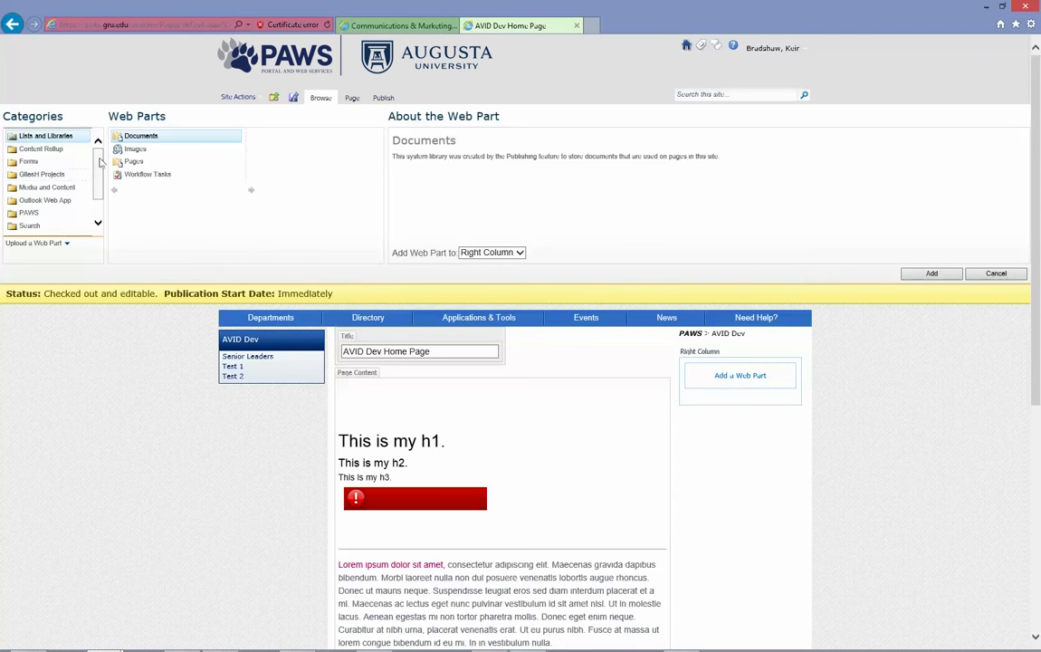
{"action": "scroll", "coordinate": [93, 147], "scroll_direction": "down", "scroll_amount": 3}
{"action": "left_click", "coordinate": [43, 228]}
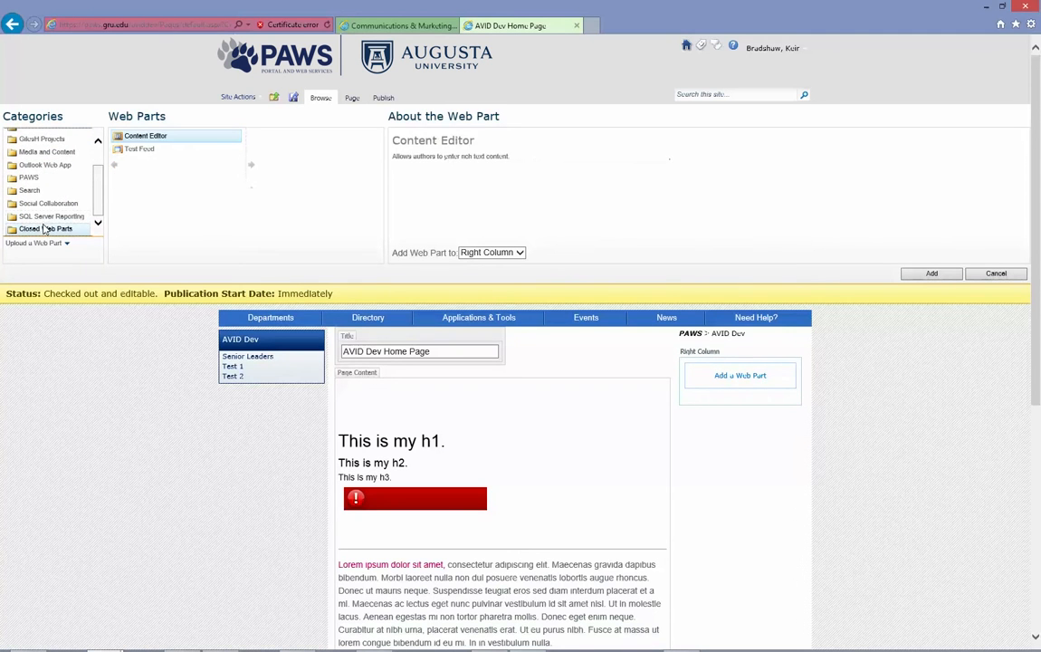
{"action": "left_click", "coordinate": [143, 151]}
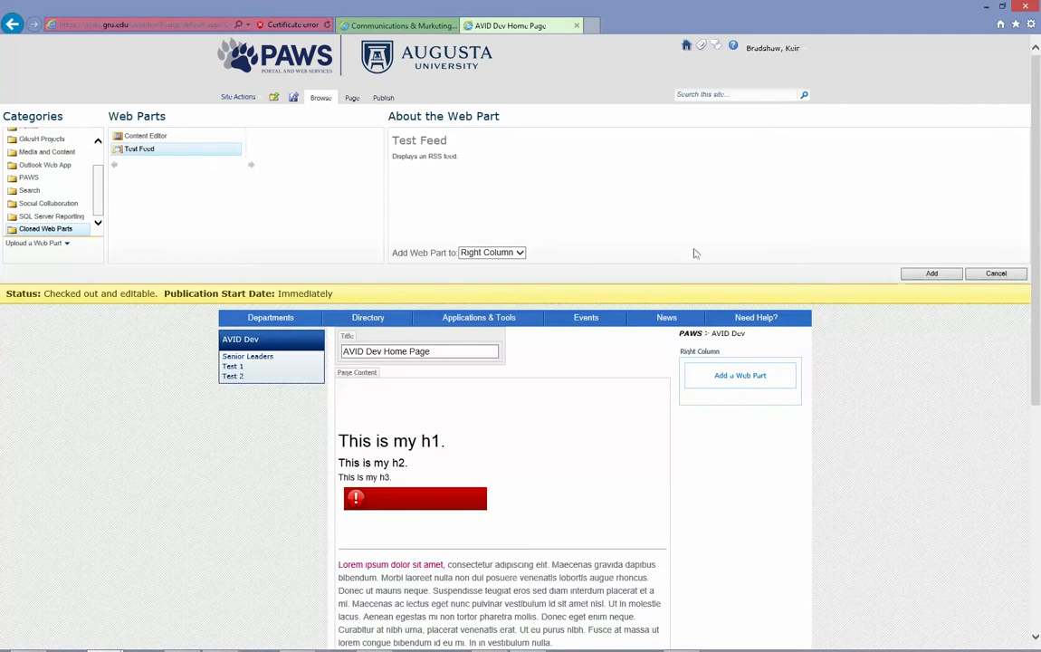
{"action": "left_click", "coordinate": [931, 272]}
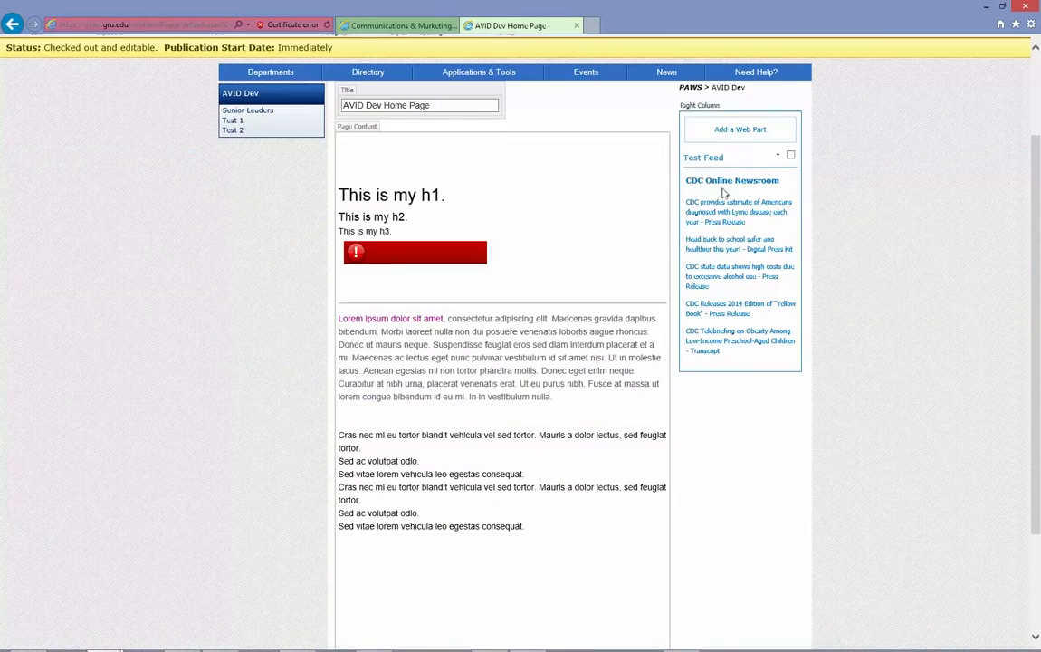
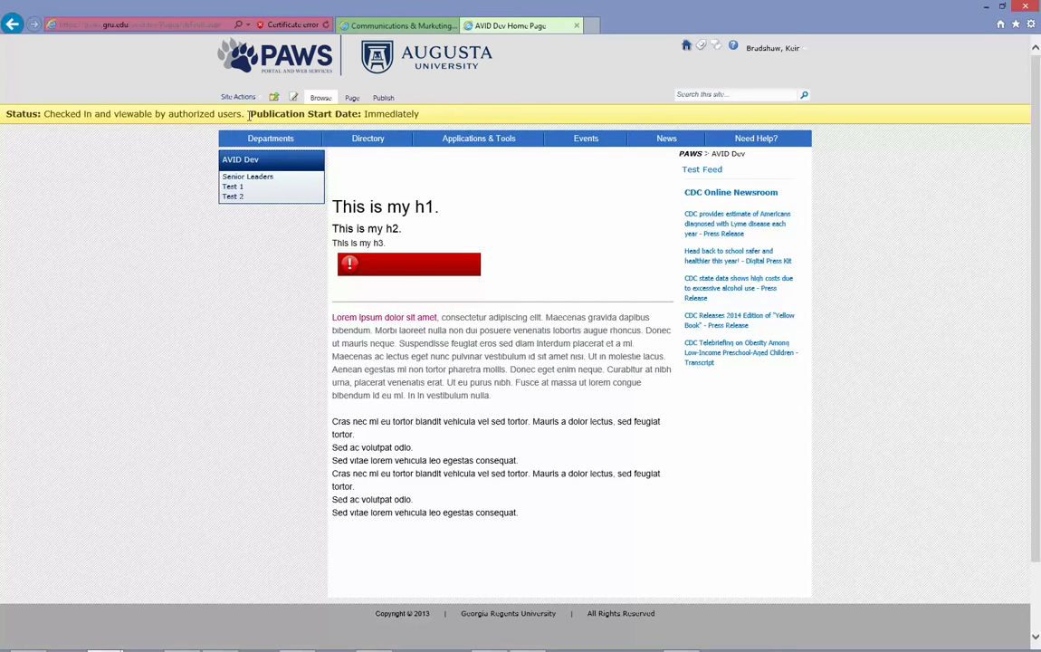
Publish the checked-in AVID Dev home page
{"action": "left_click", "coordinate": [384, 97]}
{"action": "left_click", "coordinate": [12, 125]}
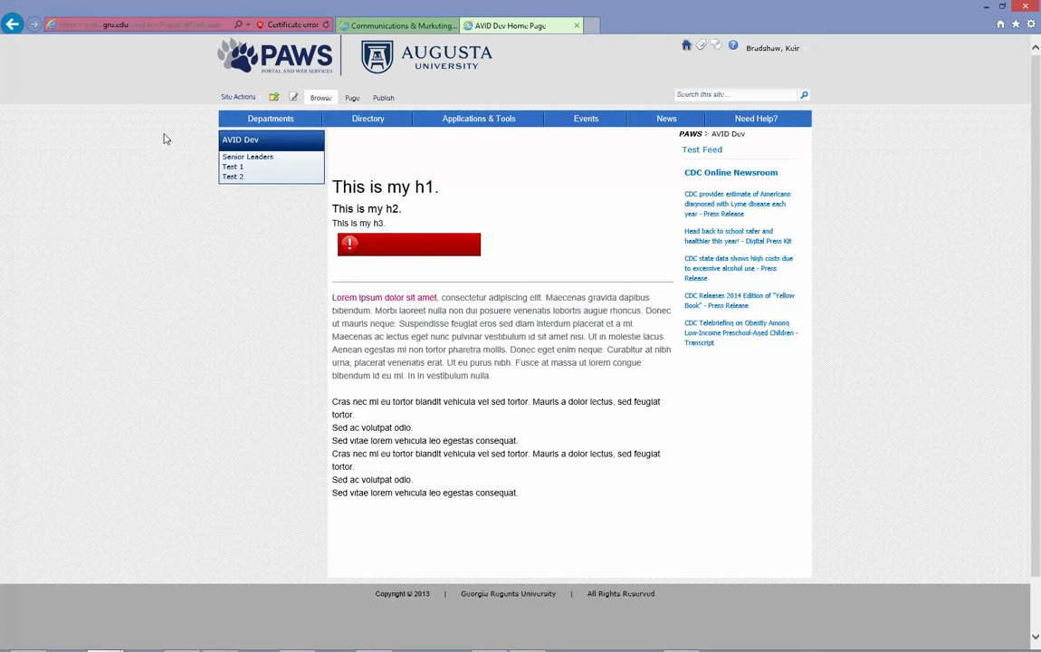
Create a new page named "My New Page" in the AVID Dev site
{"action": "left_click", "coordinate": [233, 98]}
{"action": "left_click", "coordinate": [274, 231]}
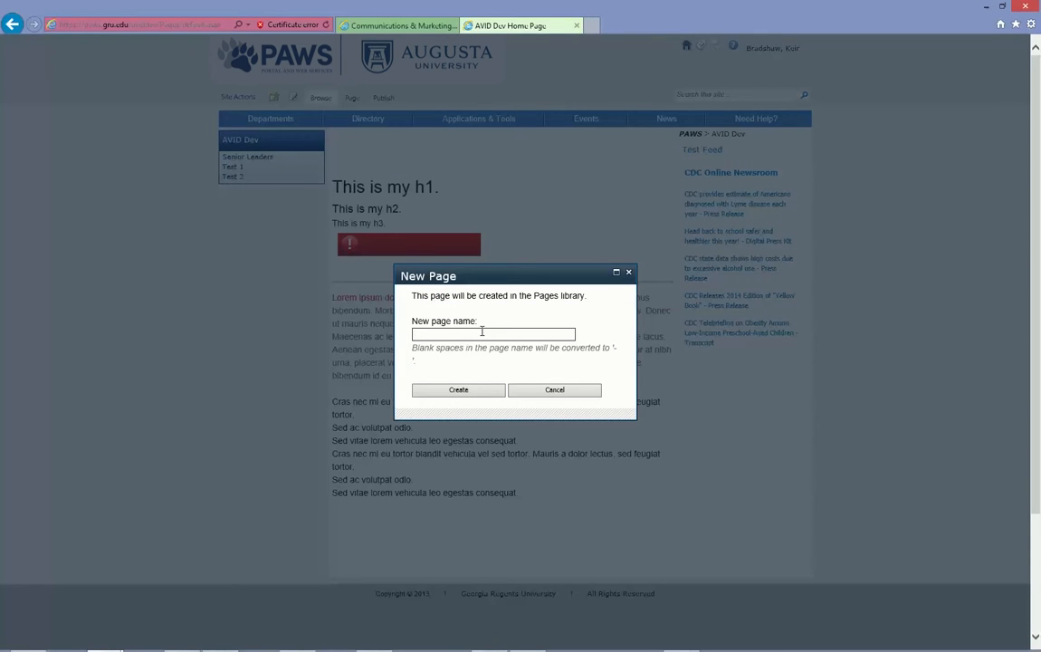
{"action": "type", "text": "My New Page"}
{"action": "left_click", "coordinate": [458, 389]}
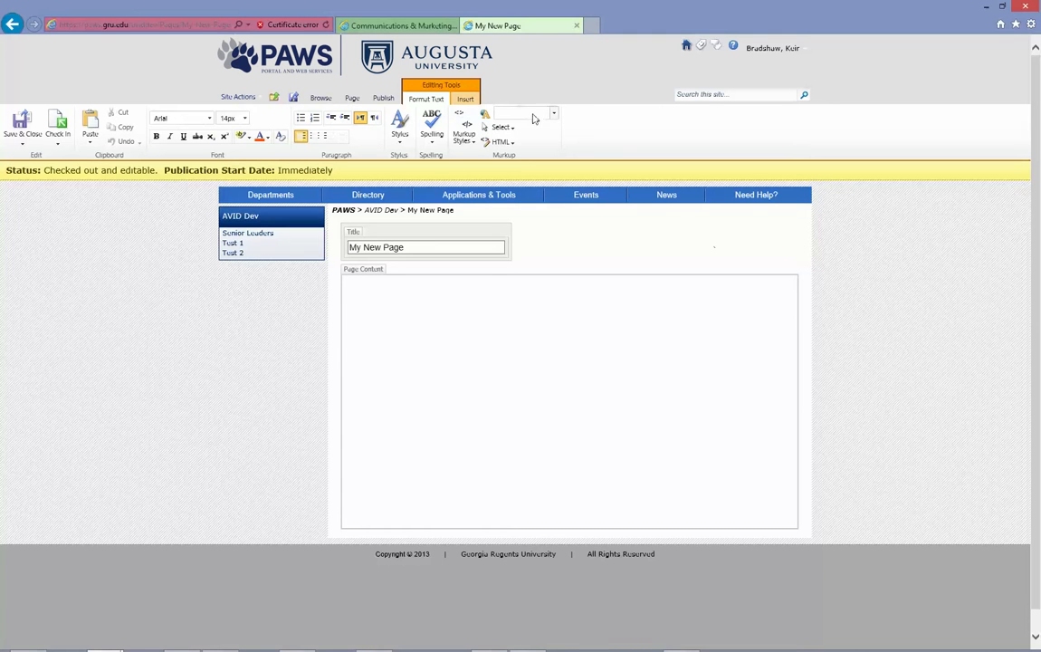
Show the AVID Dev Pages library in Site Content and Structure to examine the new page's listing
{"action": "left_click", "coordinate": [404, 26]}
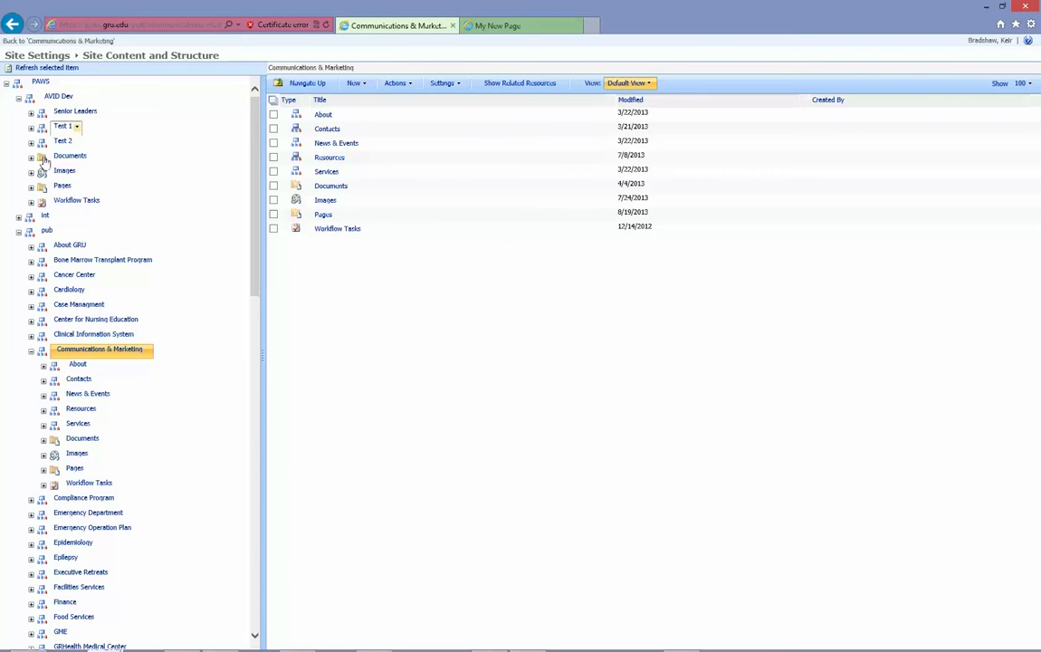
{"action": "left_click", "coordinate": [63, 185]}
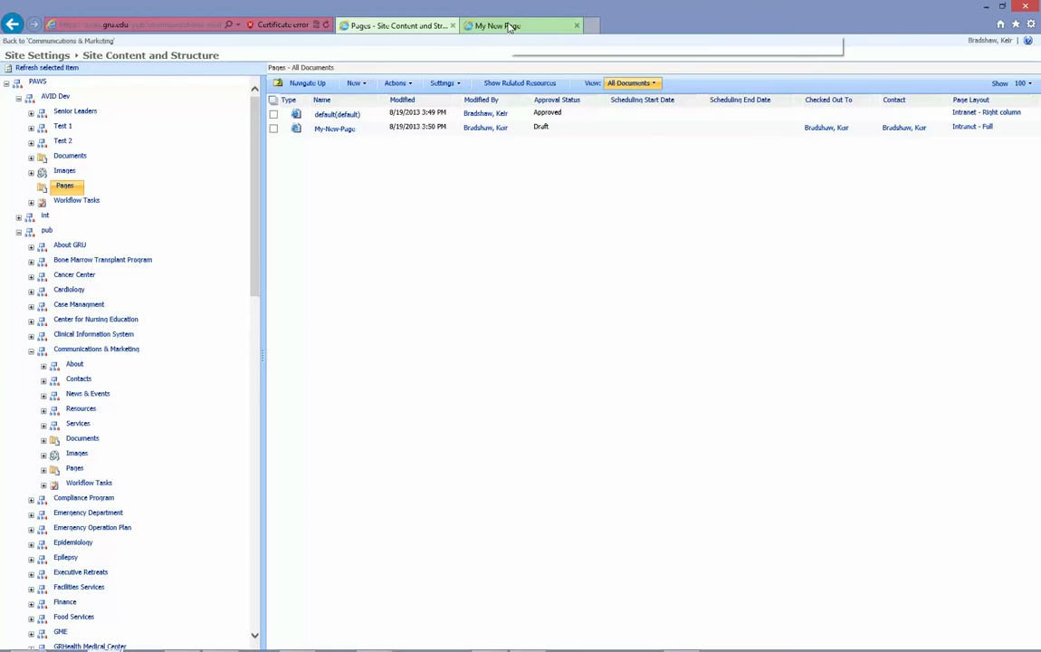
Open the Test 1 subsite separately, review its site actions for creating a page, and close it
{"action": "left_click", "coordinate": [77, 129]}
{"action": "left_click", "coordinate": [105, 144]}
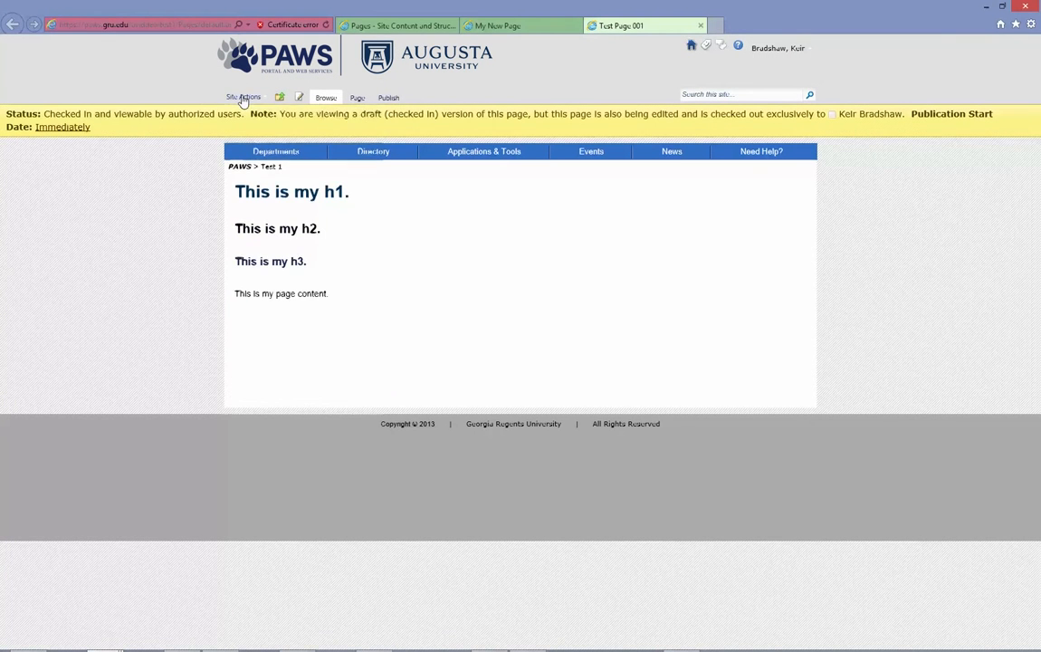
{"action": "left_click", "coordinate": [243, 97]}
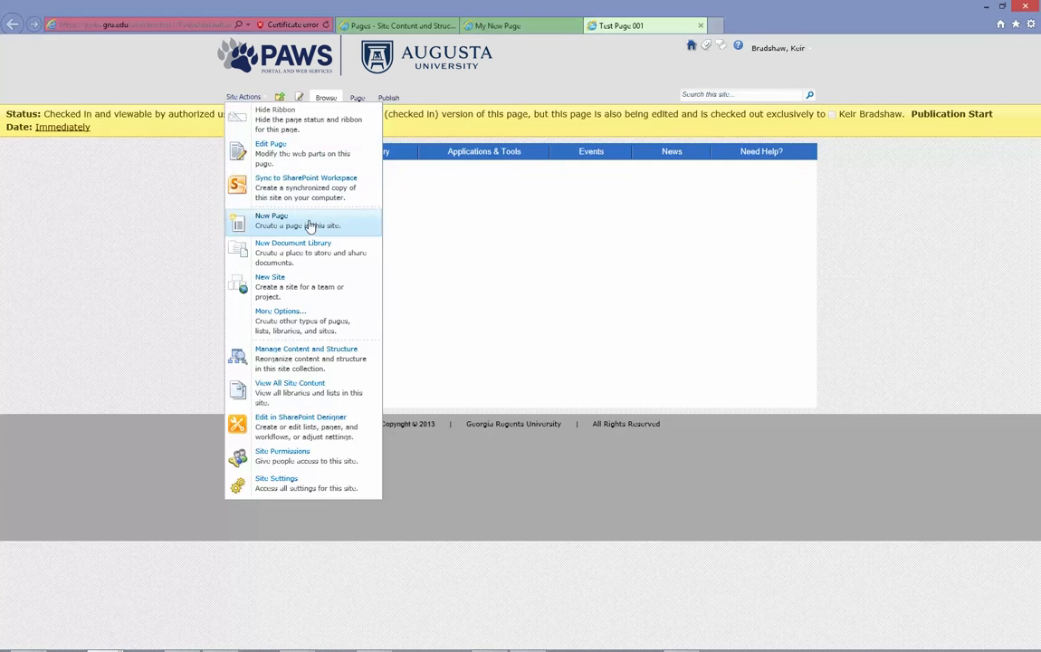
{"action": "left_click", "coordinate": [963, 239]}
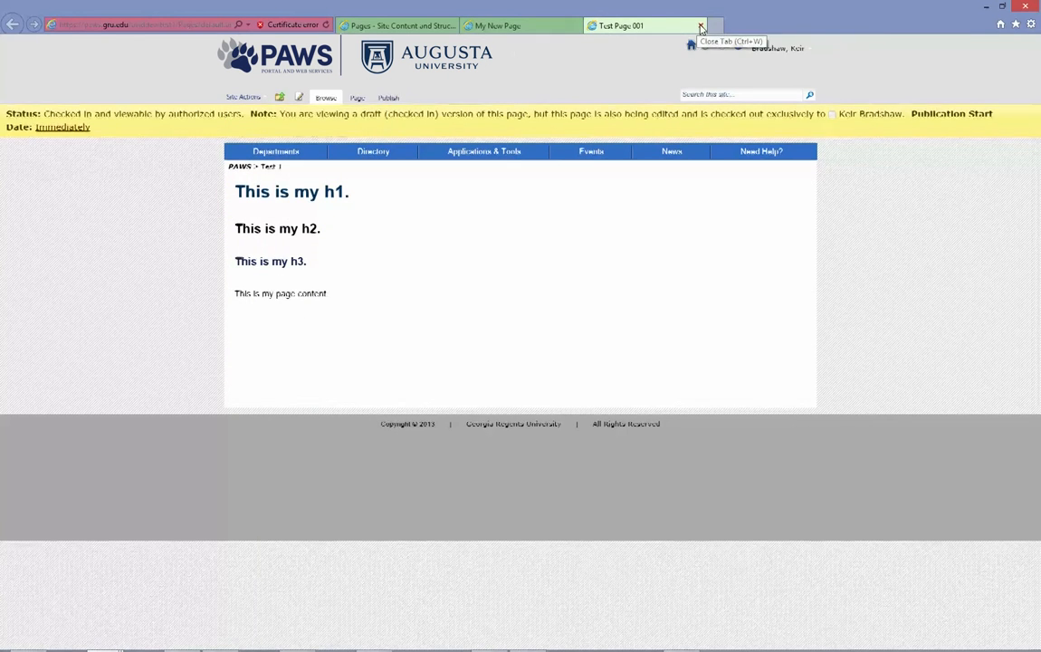
{"action": "left_click", "coordinate": [700, 29]}
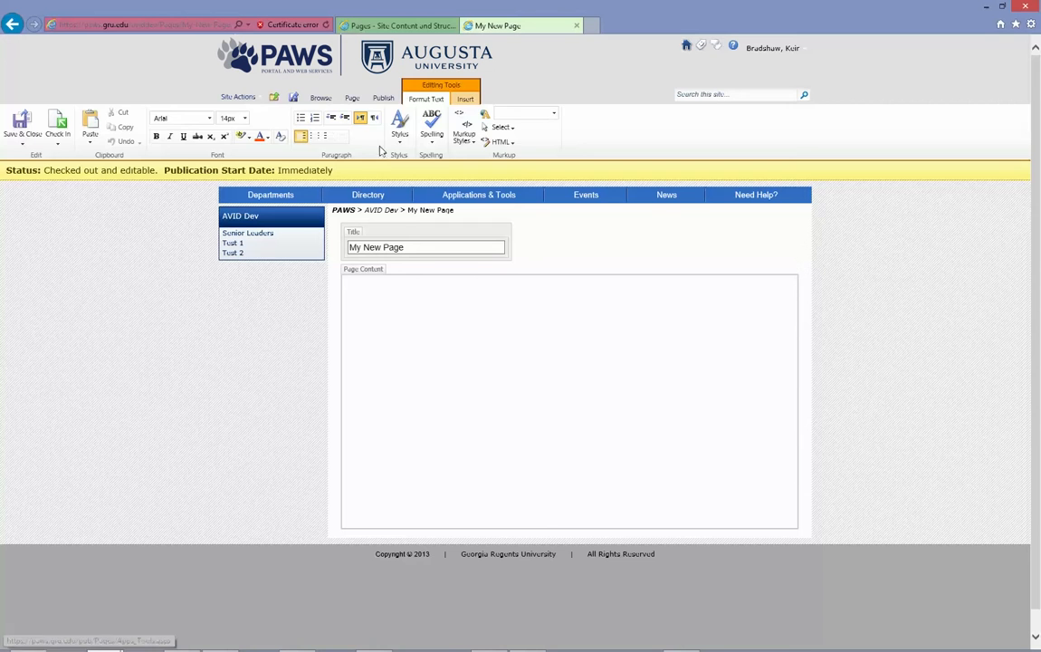
Change the layout of My New Page to the article layout Intranet - Full - Img Right
{"action": "left_click", "coordinate": [352, 98]}
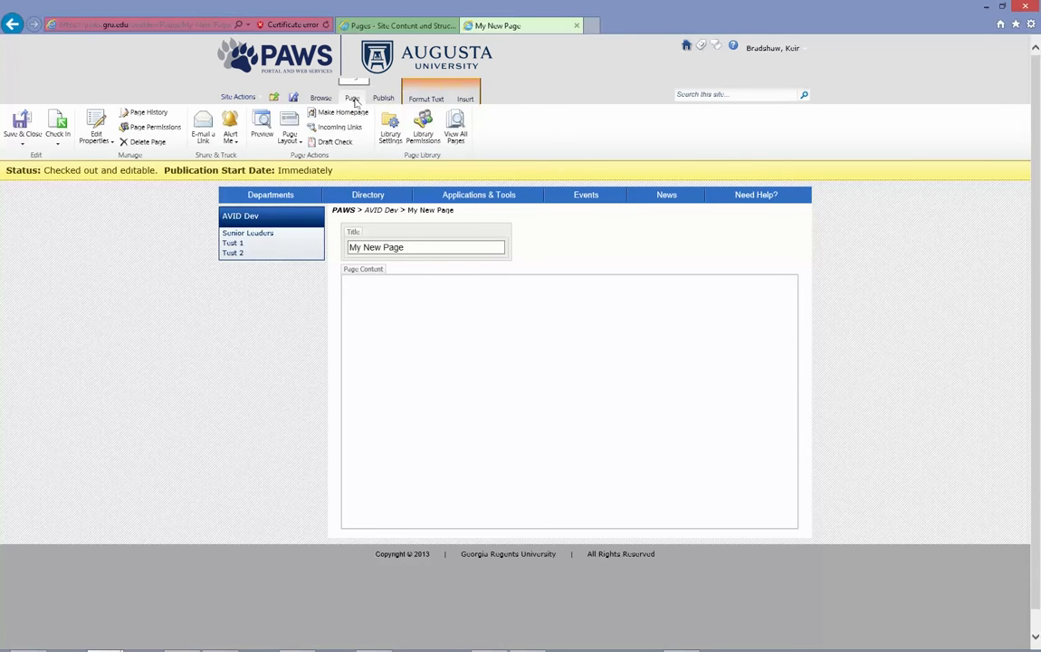
{"action": "left_click", "coordinate": [289, 127]}
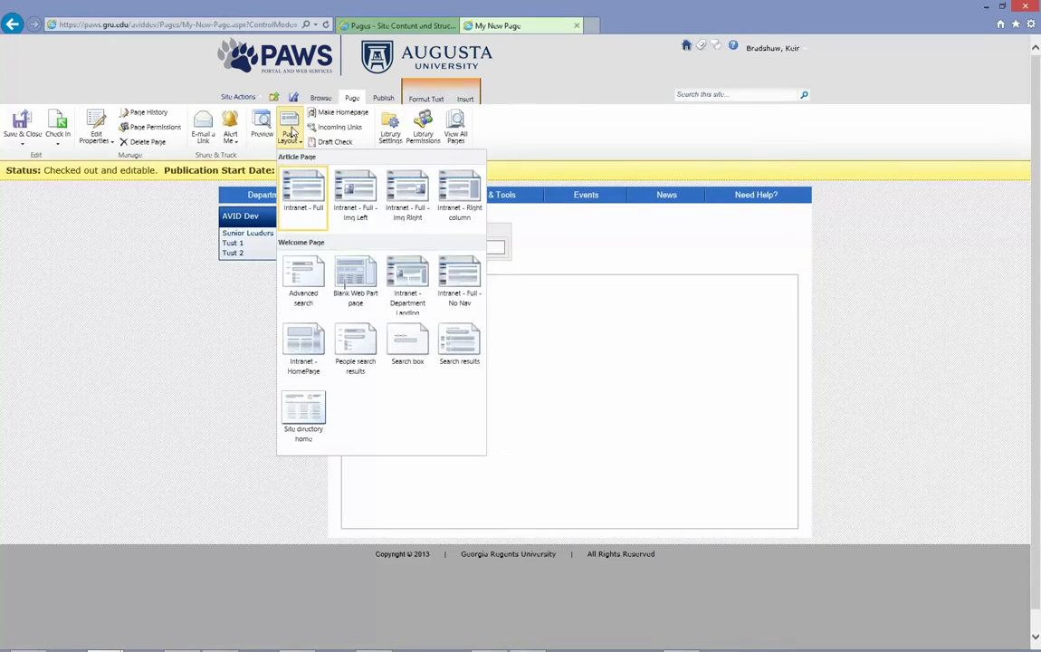
{"action": "left_click", "coordinate": [415, 192]}
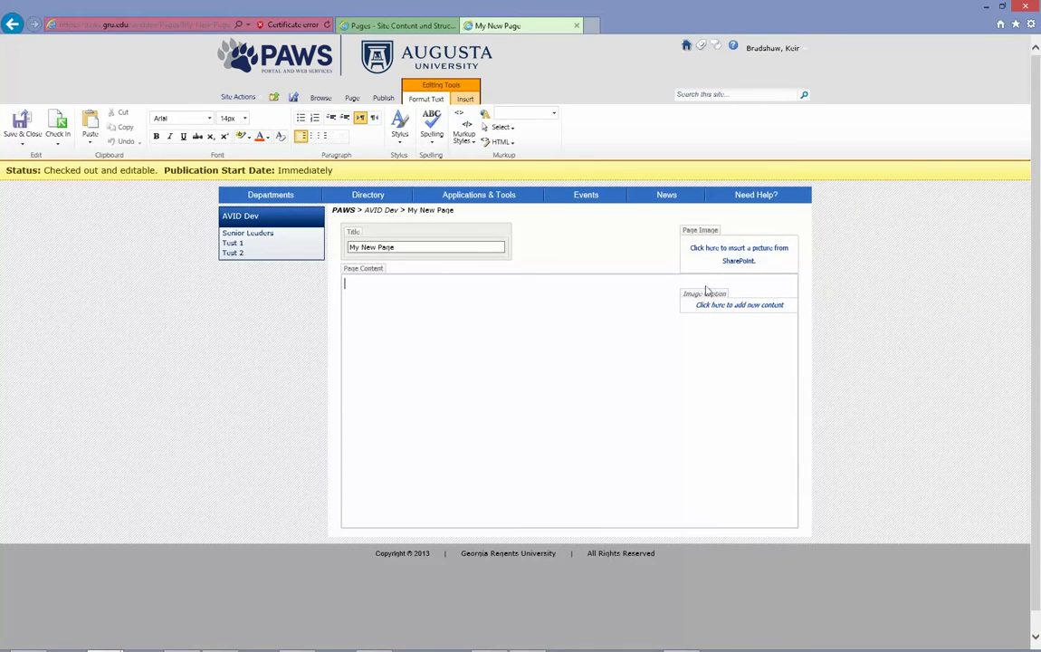
{"action": "left_click", "coordinate": [729, 256]}
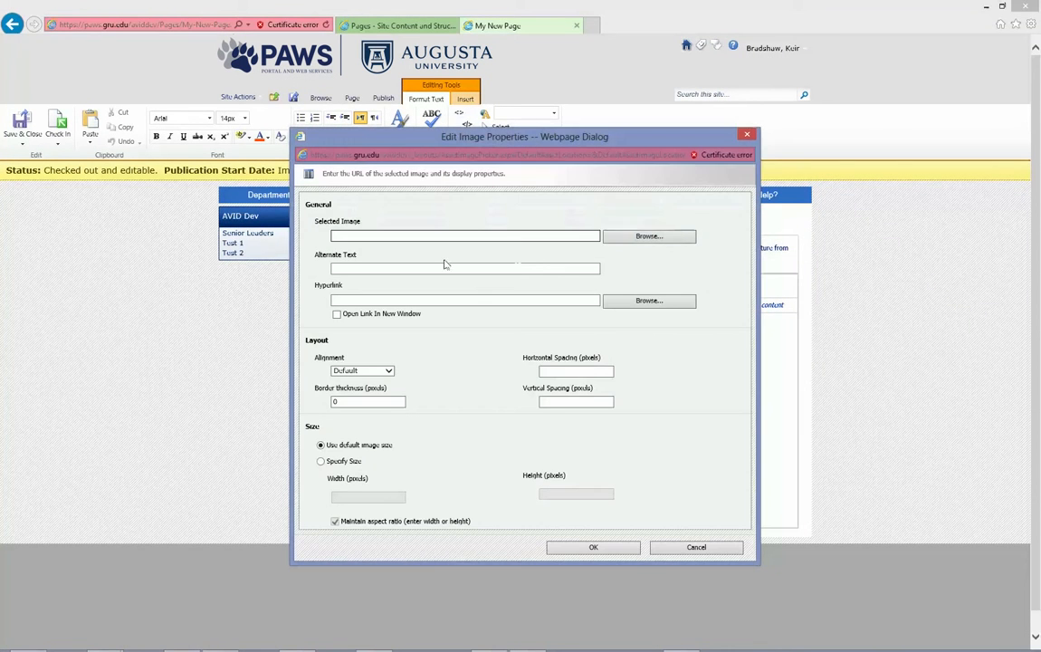
{"action": "left_click", "coordinate": [674, 236]}
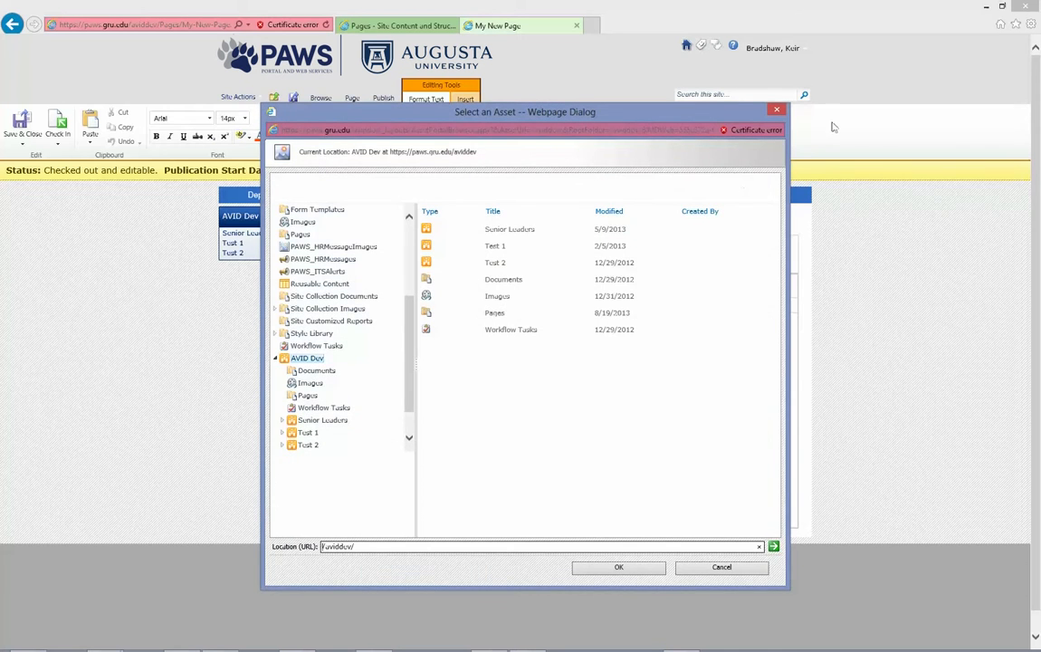
{"action": "left_click", "coordinate": [775, 110]}
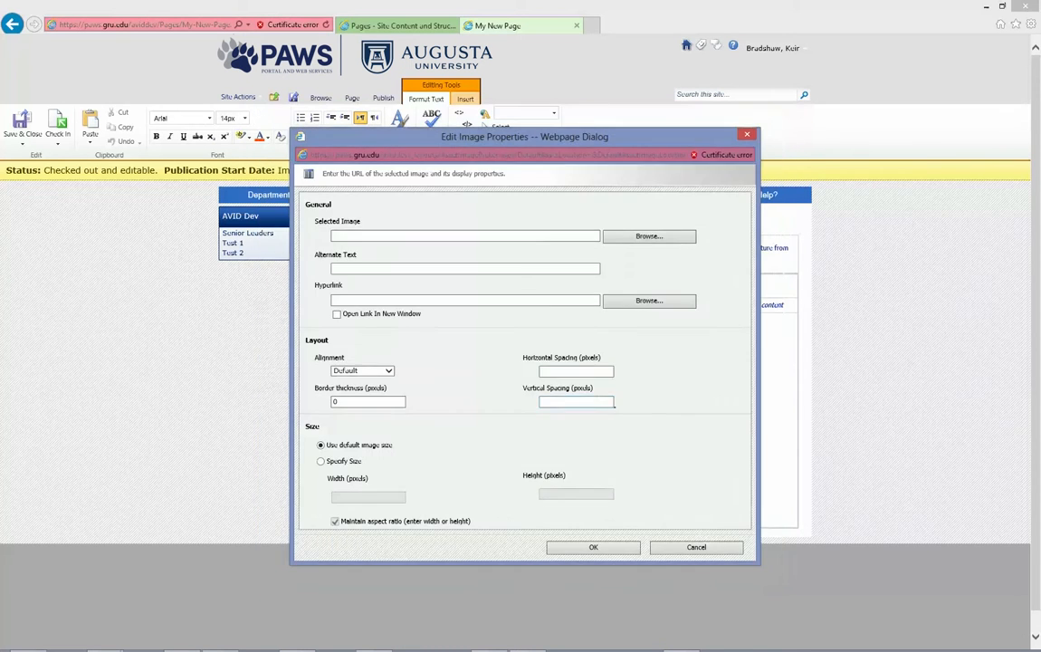
{"action": "left_click", "coordinate": [695, 547]}
Enter "My Content!!!!!" as the page content and save the page
{"action": "left_click", "coordinate": [525, 346]}
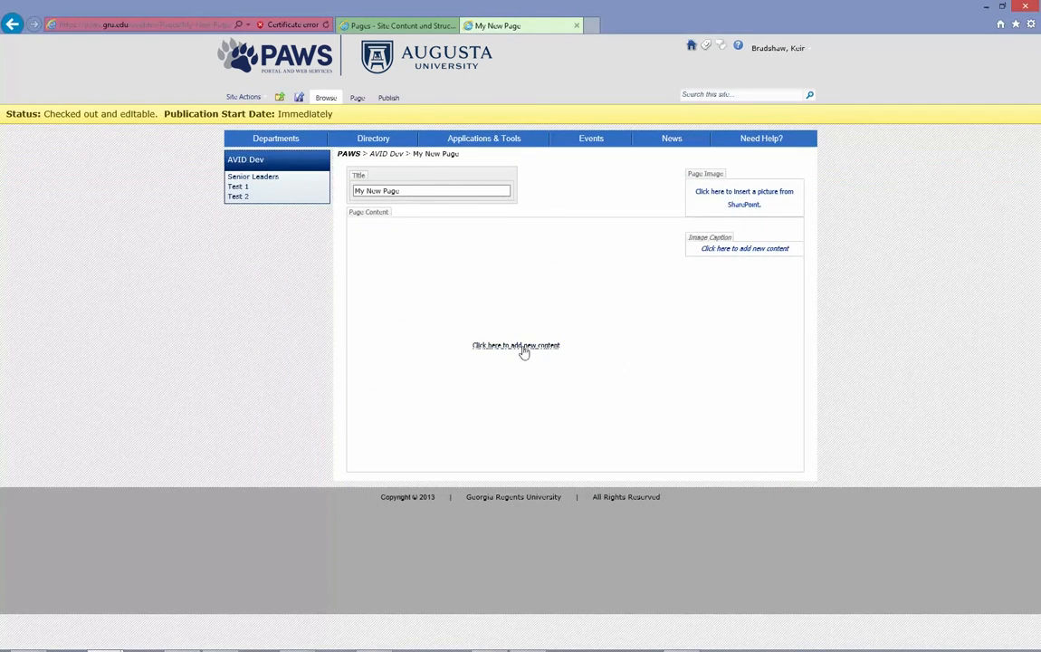
{"action": "type", "text": "M"}
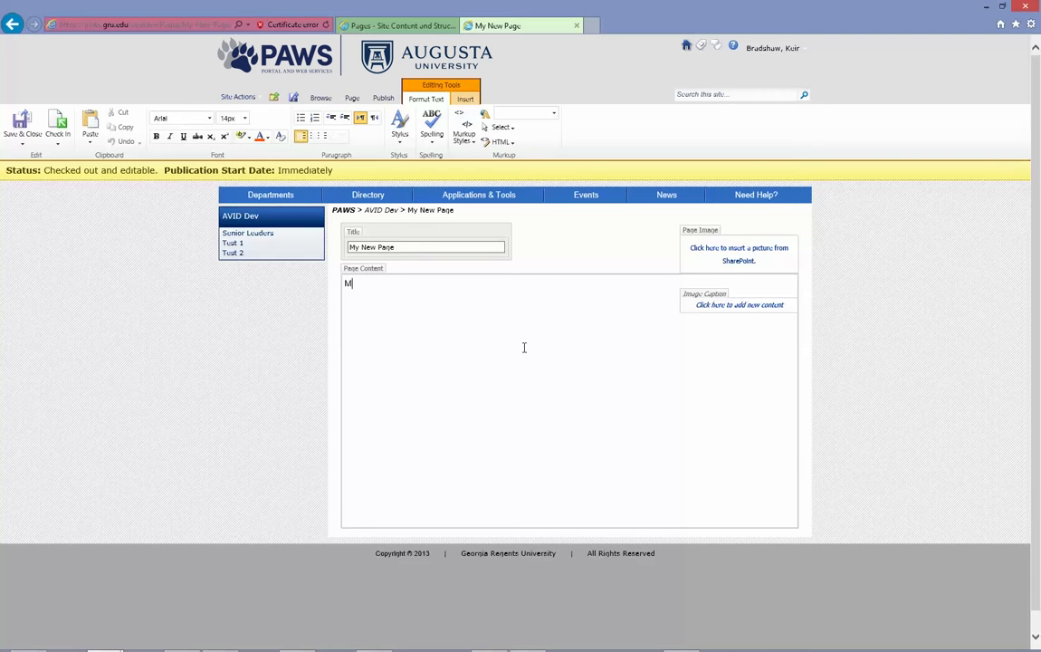
{"action": "type", "text": "y Content!!!!!"}
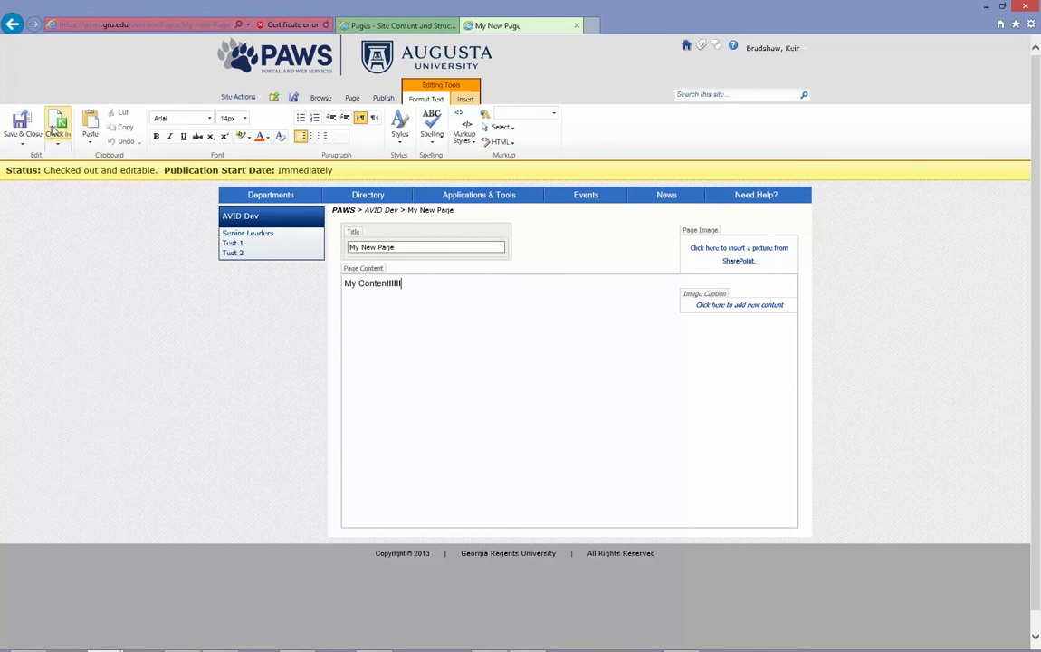
{"action": "key", "text": "ctrl+s"}
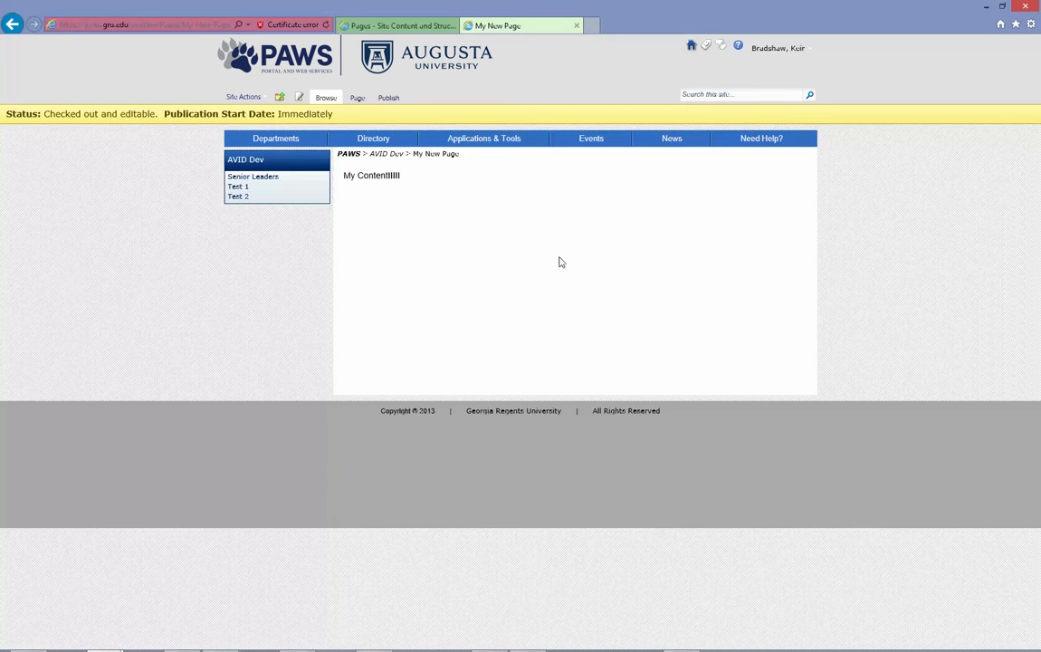
Check in My New Page with the comment "Added new content."
{"action": "left_click", "coordinate": [358, 98]}
{"action": "left_click", "coordinate": [42, 124]}
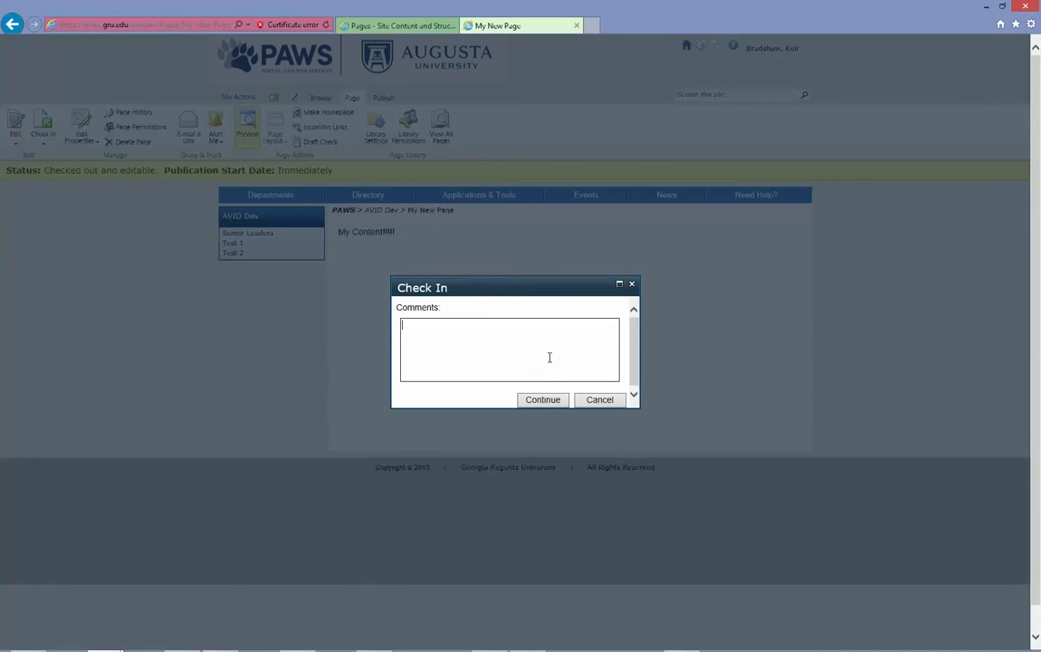
{"action": "type", "text": "Added new contn"}
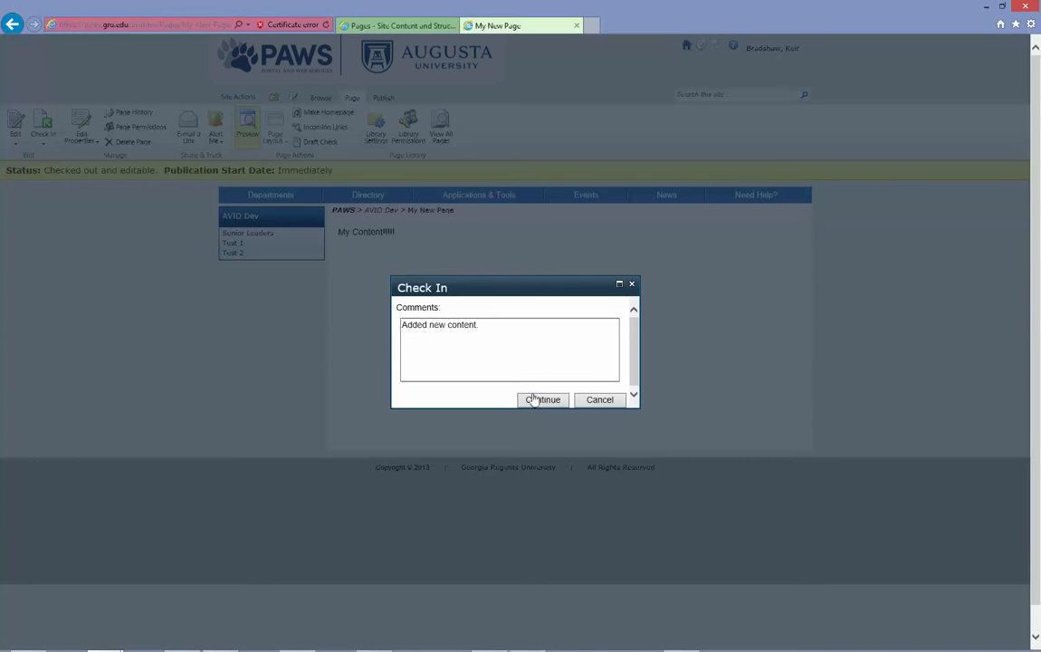
{"action": "left_click", "coordinate": [536, 399]}
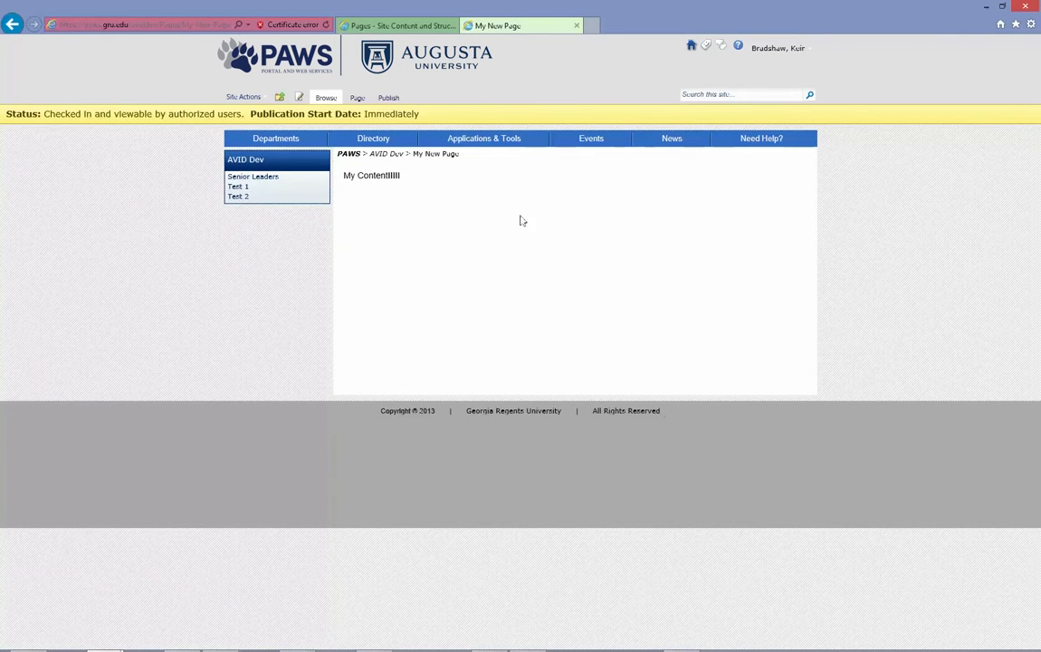
Check out My New Page again
{"action": "left_click", "coordinate": [387, 98]}
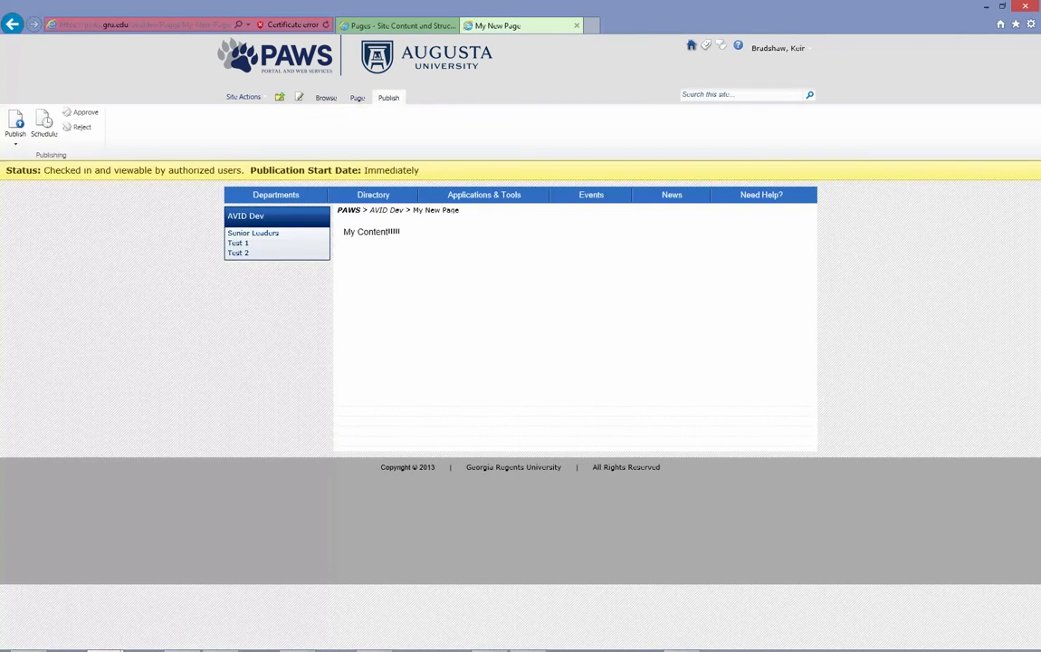
{"action": "left_click", "coordinate": [357, 98]}
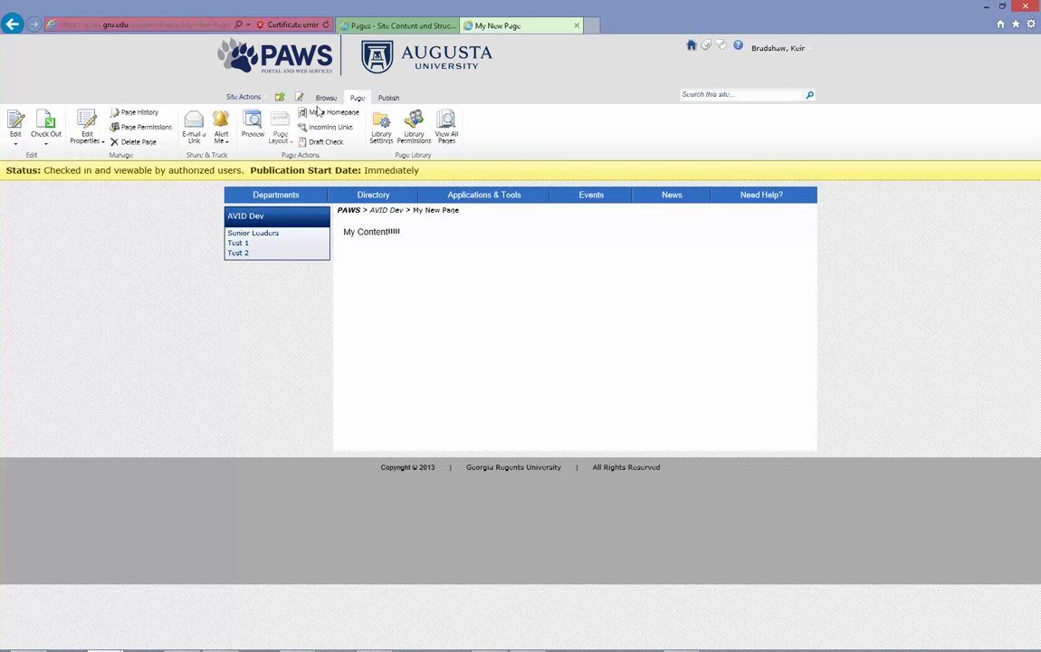
{"action": "left_click", "coordinate": [387, 98]}
{"action": "left_click", "coordinate": [358, 98]}
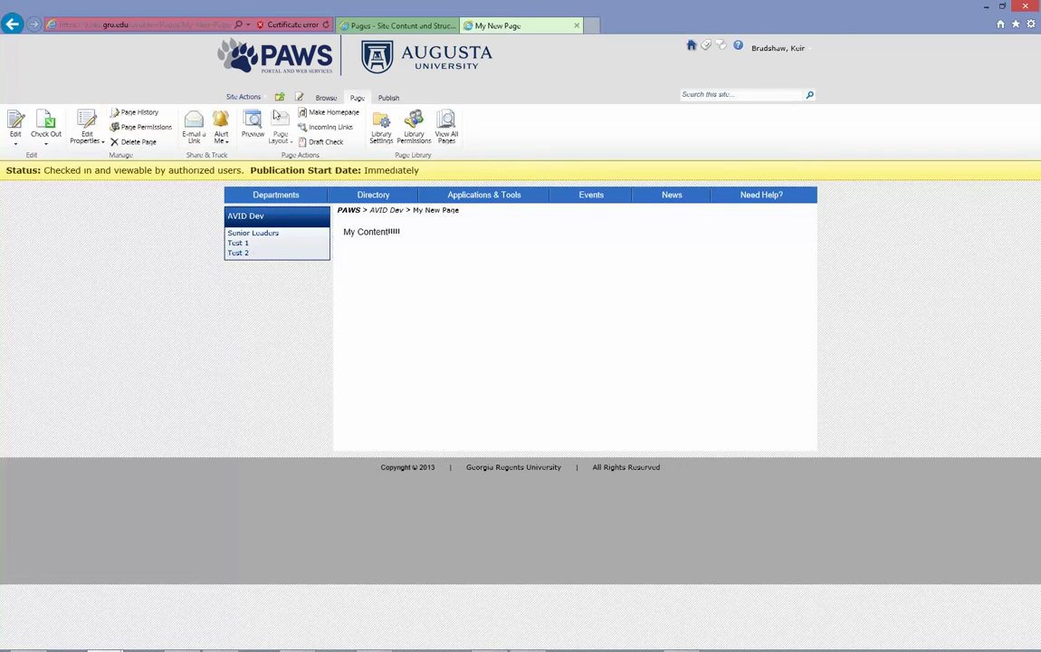
{"action": "left_click", "coordinate": [54, 123]}
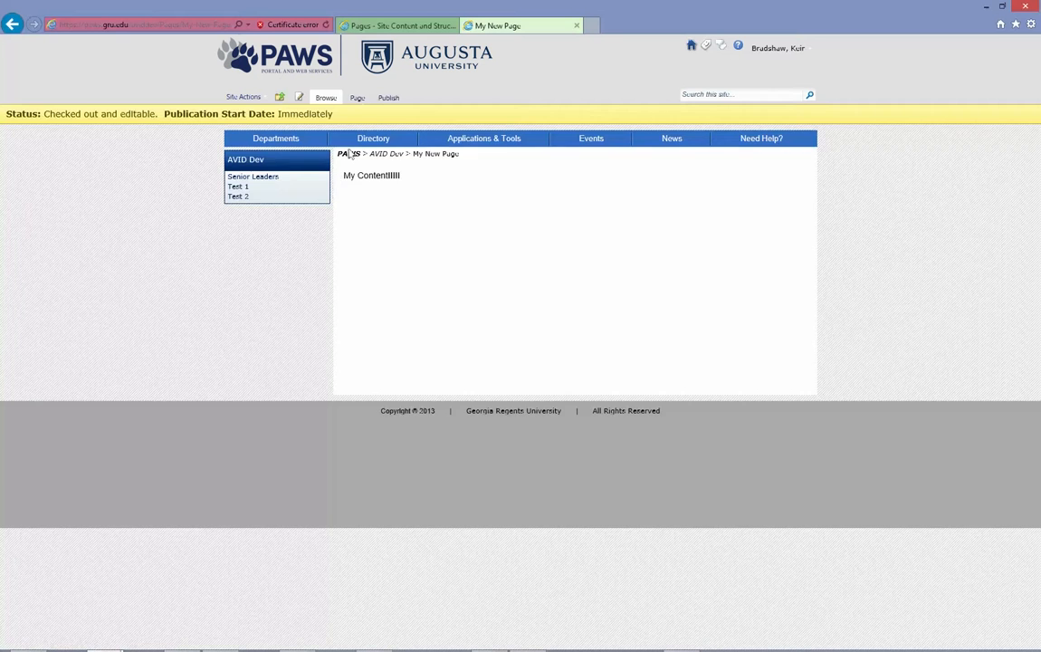
Open the checked-out page for editing and run a spell check on its content
{"action": "left_click", "coordinate": [357, 98]}
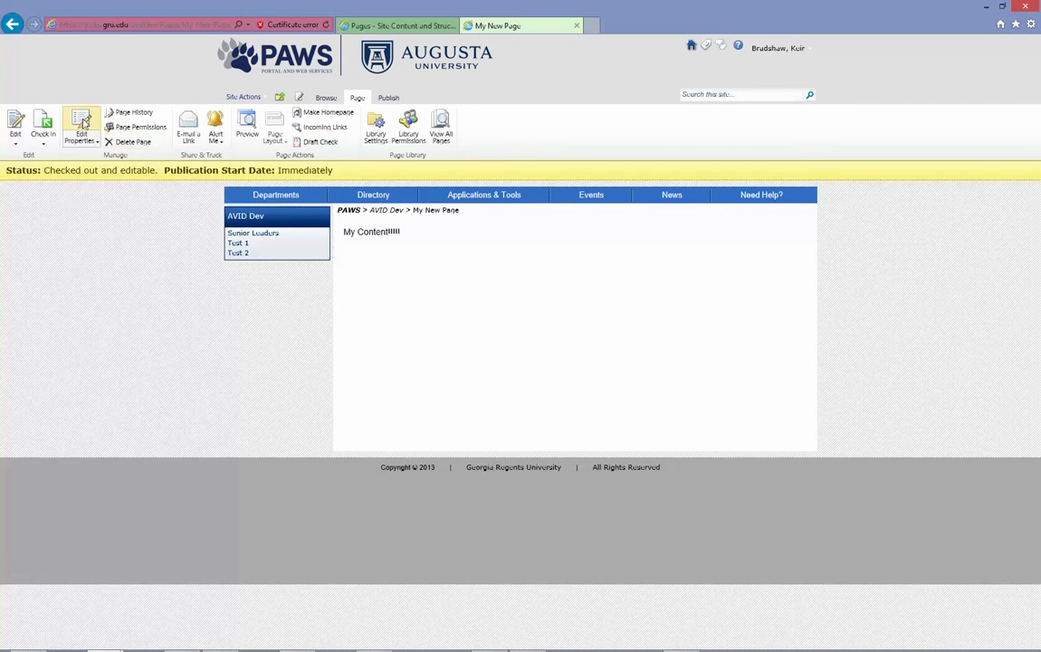
{"action": "left_click", "coordinate": [13, 122]}
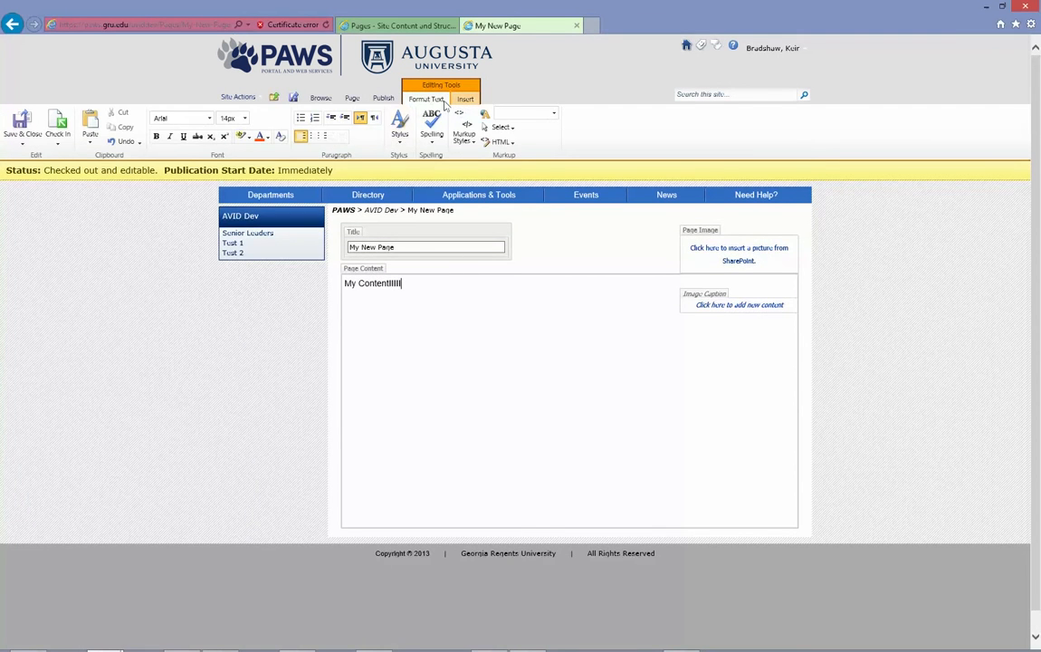
{"action": "left_click", "coordinate": [430, 134]}
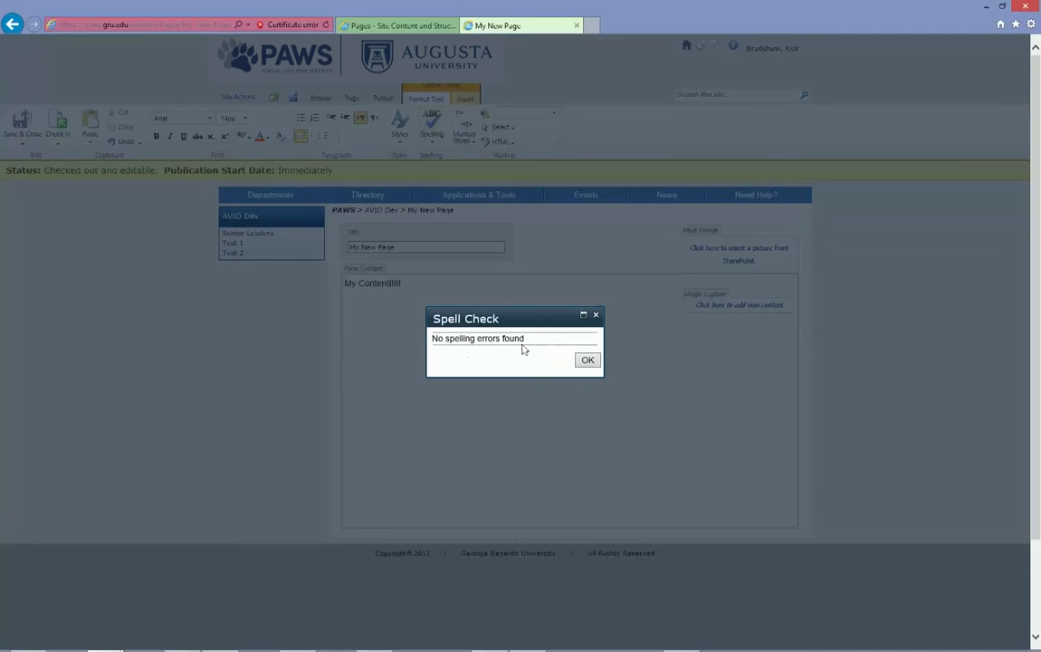
{"action": "left_click", "coordinate": [588, 360]}
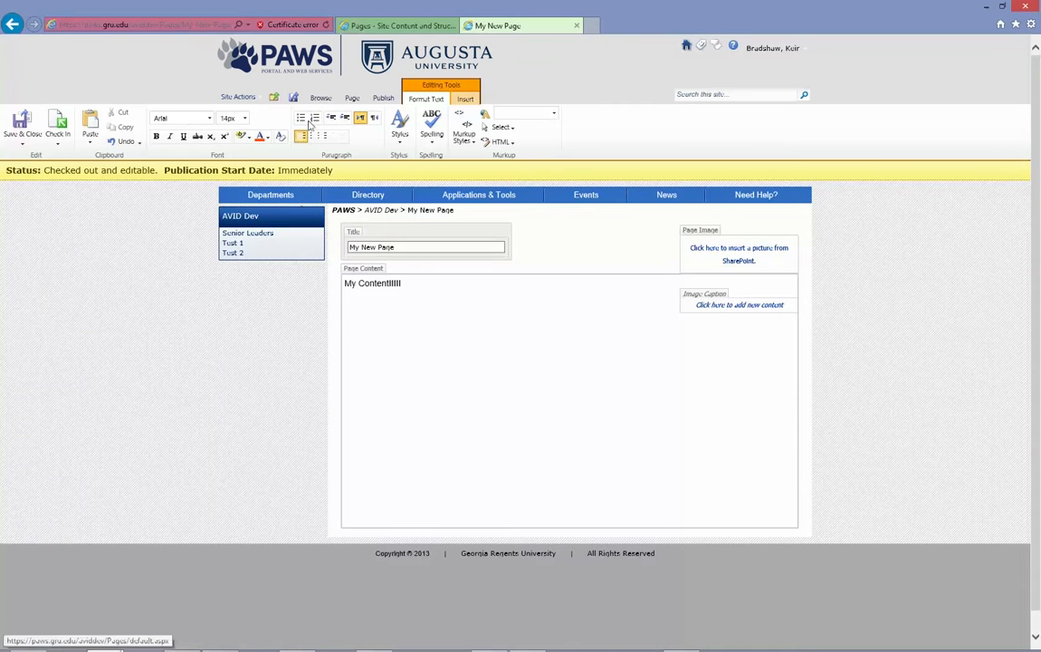
Check in the edited page with the comment "CHecked for spelling."
{"action": "left_click", "coordinate": [352, 99]}
{"action": "left_click", "coordinate": [57, 124]}
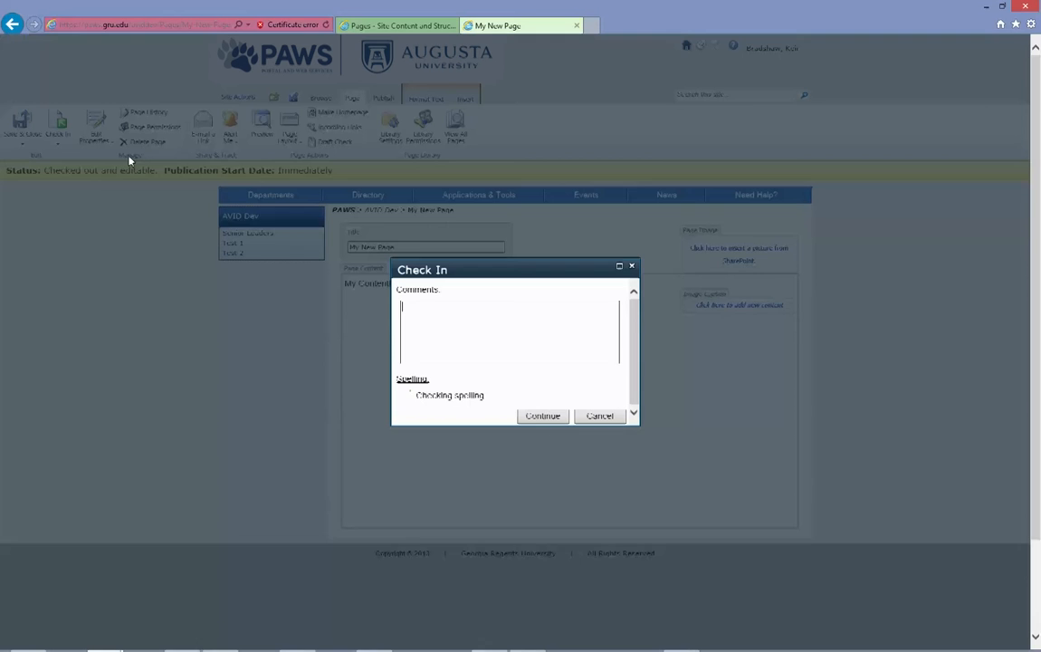
{"action": "type", "text": "CHeck"}
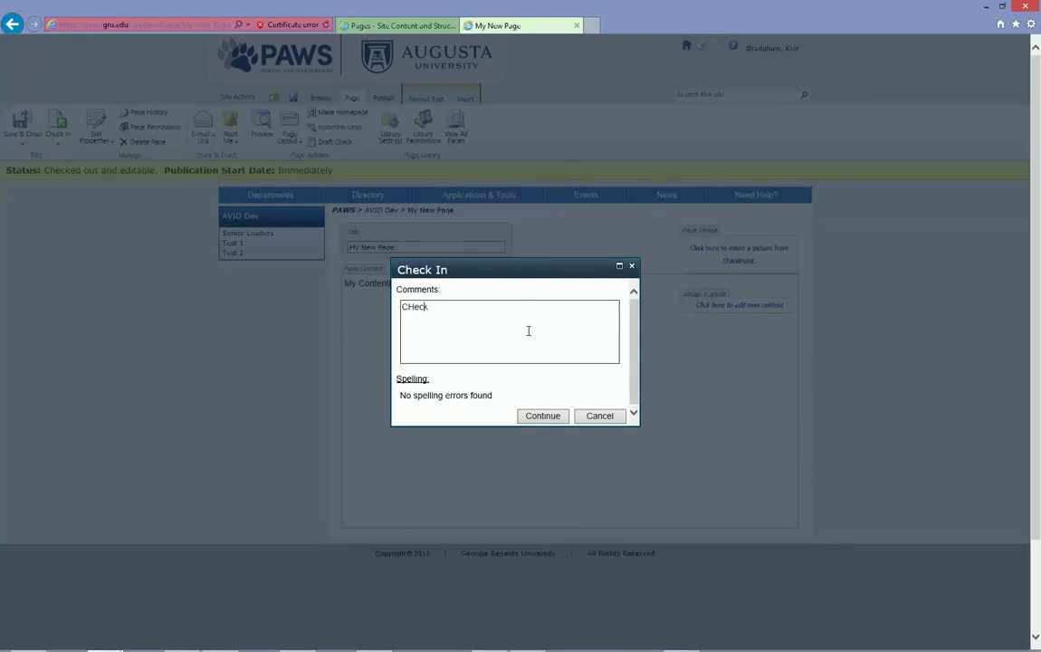
{"action": "type", "text": "ed for spelling."}
{"action": "left_click", "coordinate": [560, 416]}
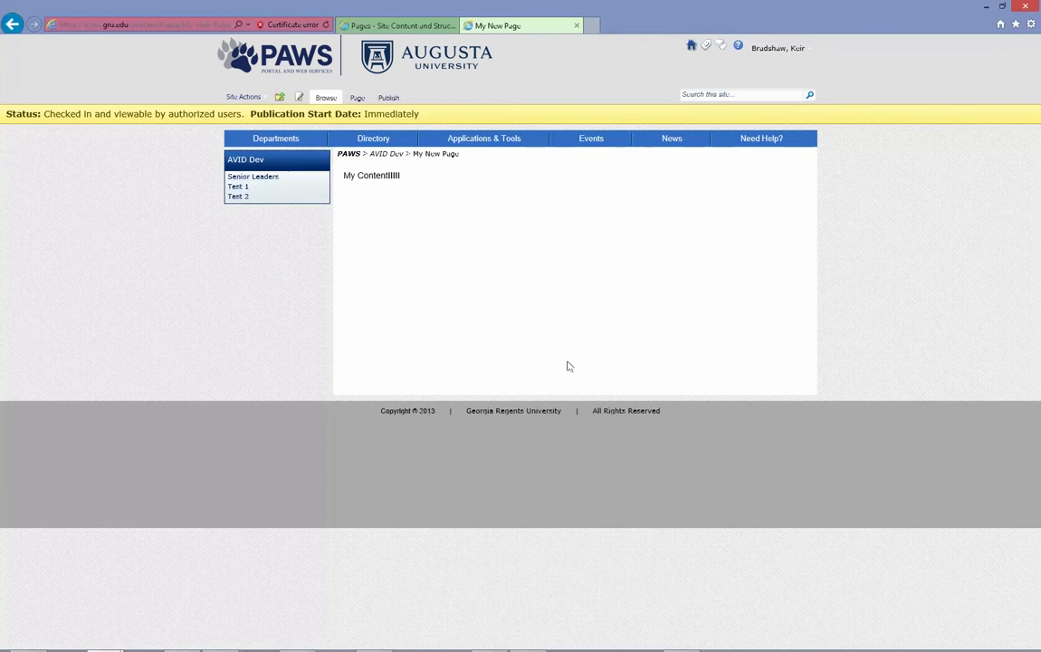
Publish My New Page and return to the AVID Dev Pages library listing
{"action": "left_click", "coordinate": [389, 98]}
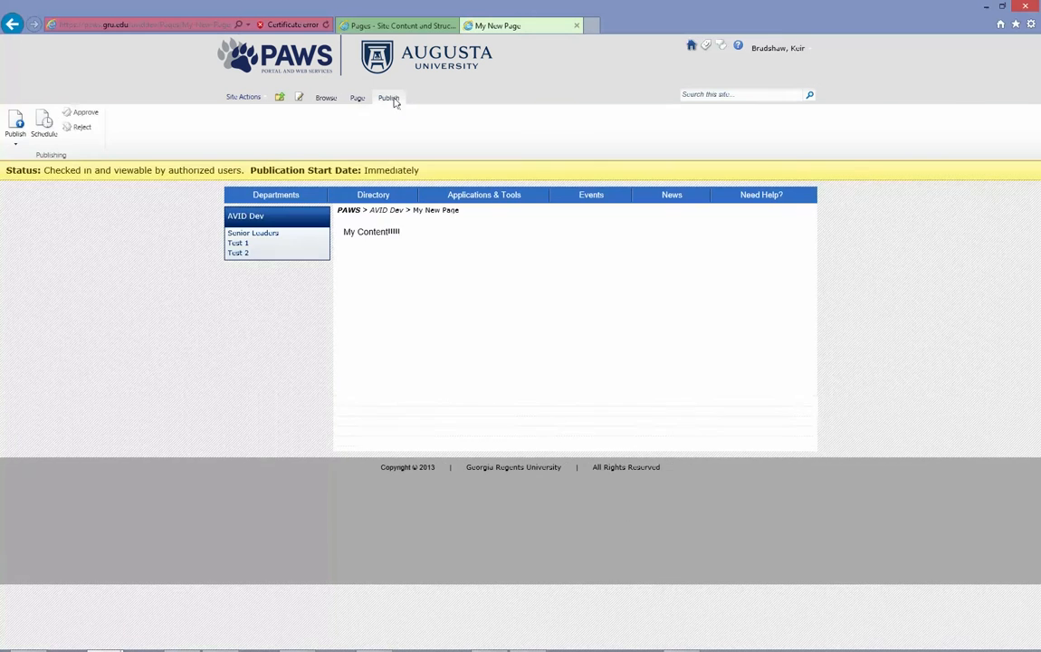
{"action": "left_click", "coordinate": [16, 122]}
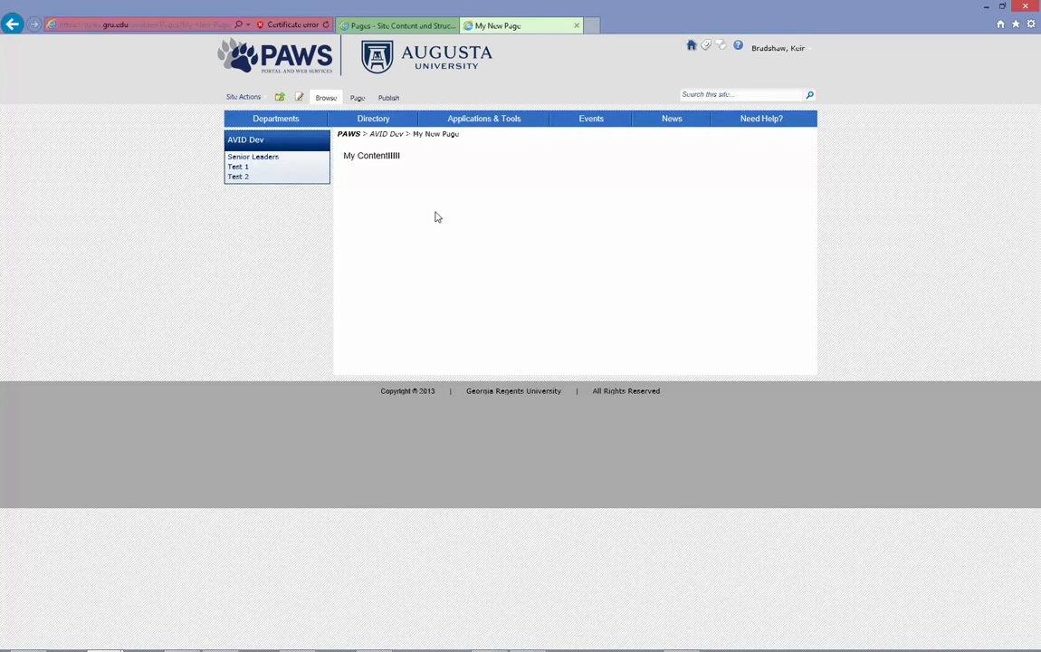
{"action": "left_click", "coordinate": [354, 26]}
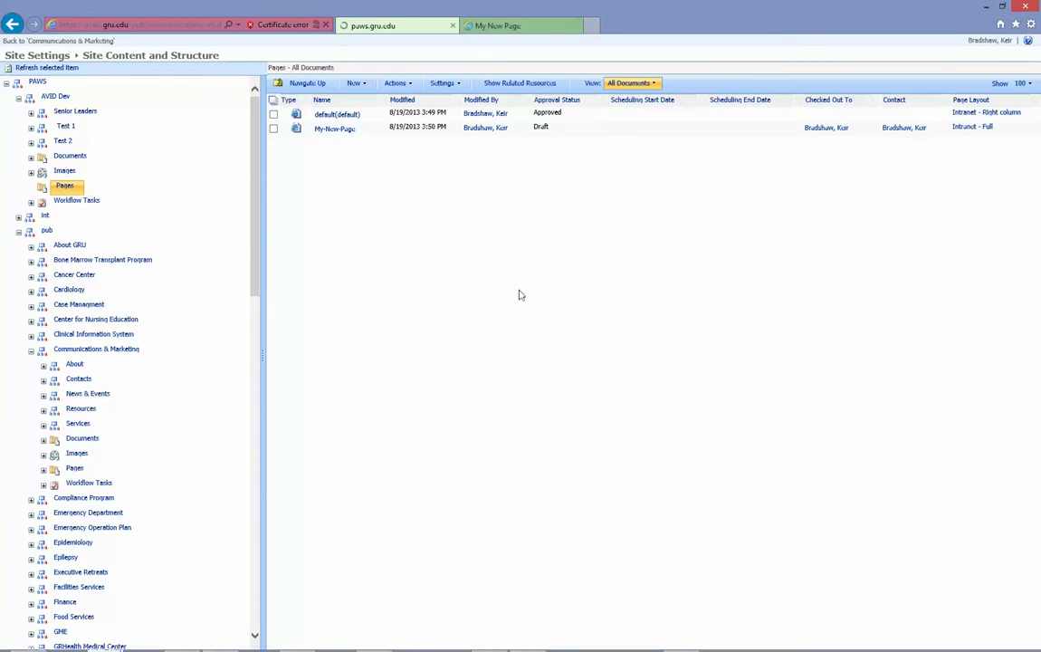
Switch to My New Page, open its site's content and structure view, and list the AVID Dev Pages library
{"action": "left_click", "coordinate": [477, 27]}
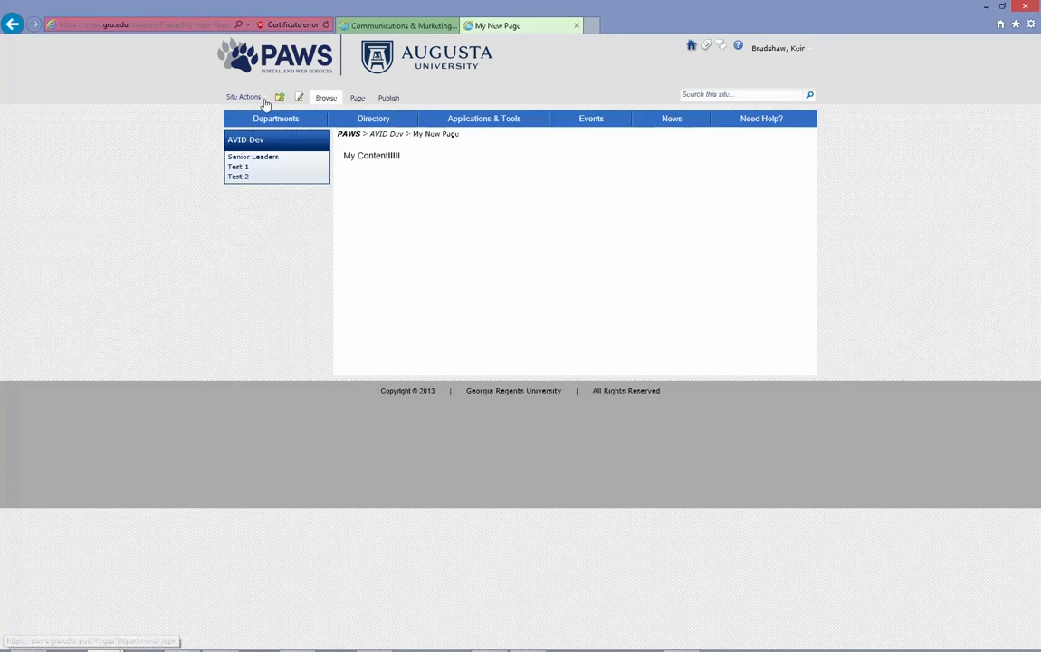
{"action": "left_click", "coordinate": [253, 100]}
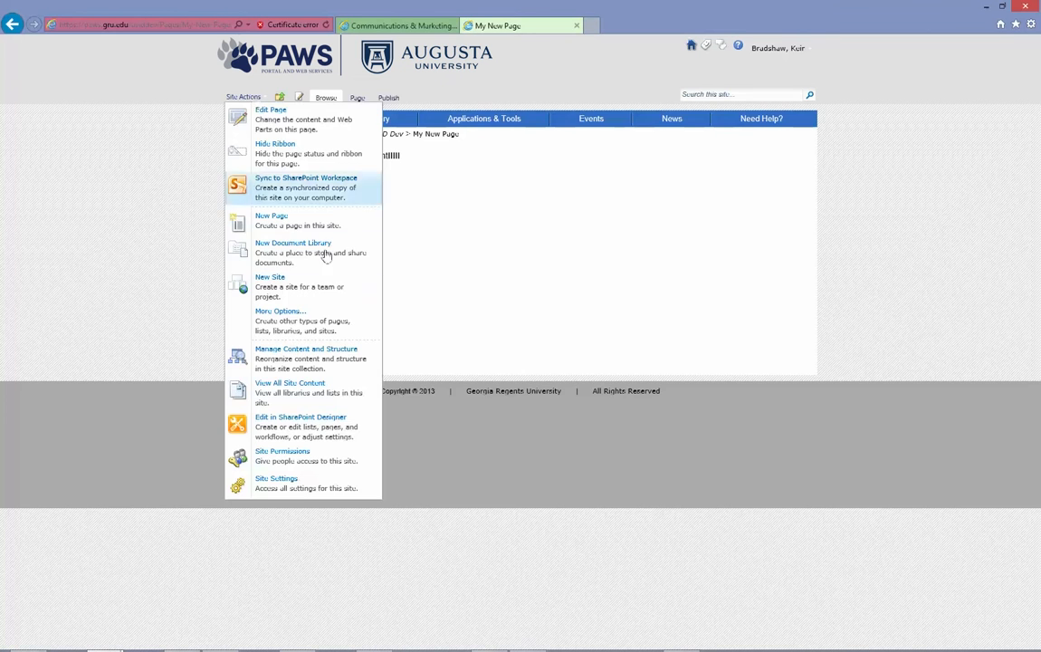
{"action": "left_click", "coordinate": [331, 361]}
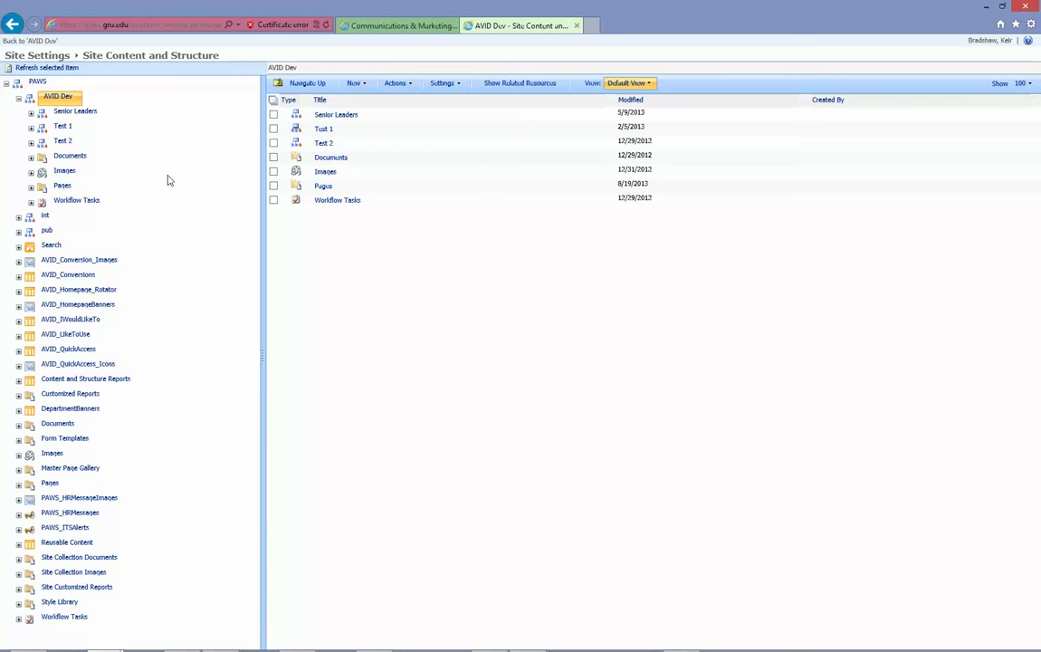
{"action": "left_click", "coordinate": [71, 186]}
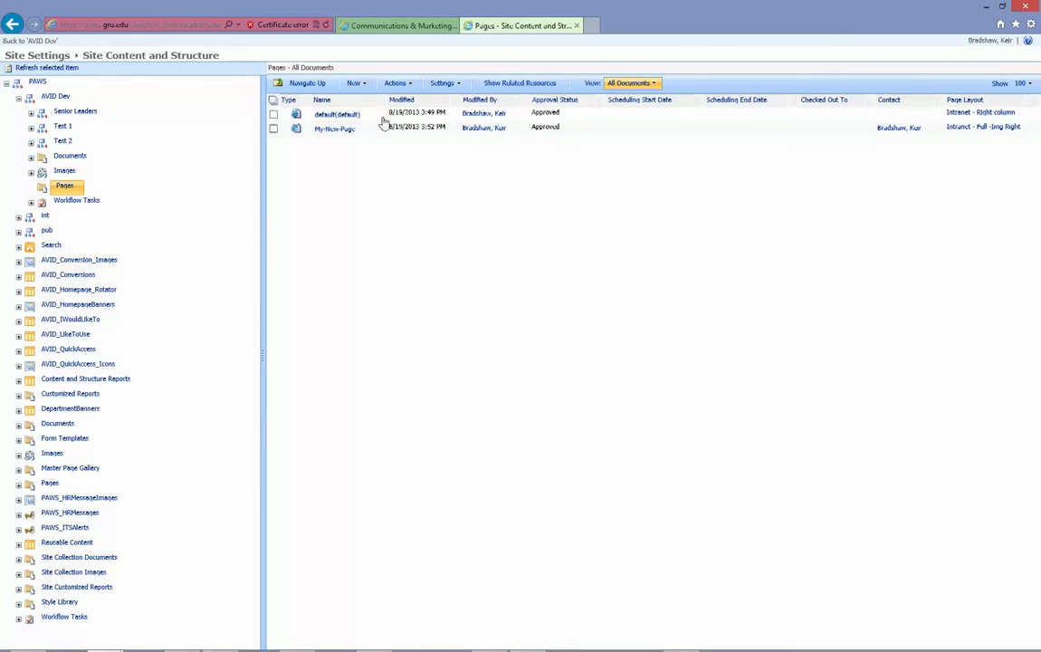
Open the version history of My-New-Page and examine the check-in comment on version 0.1
{"action": "left_click", "coordinate": [381, 115]}
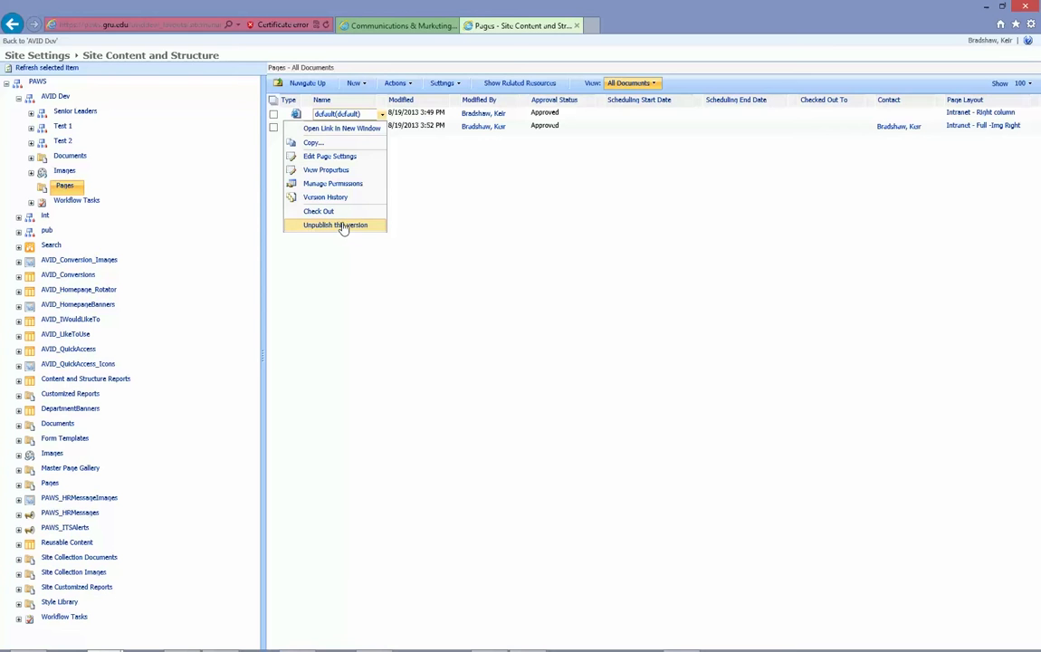
{"action": "left_click", "coordinate": [434, 224]}
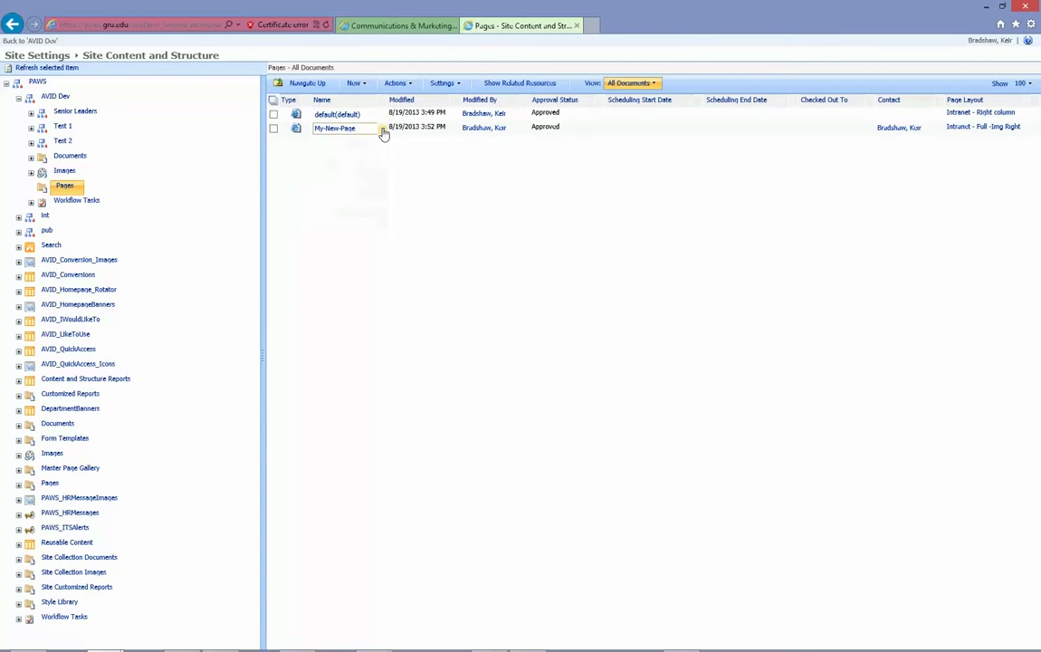
{"action": "left_click", "coordinate": [382, 128]}
{"action": "left_click", "coordinate": [336, 241]}
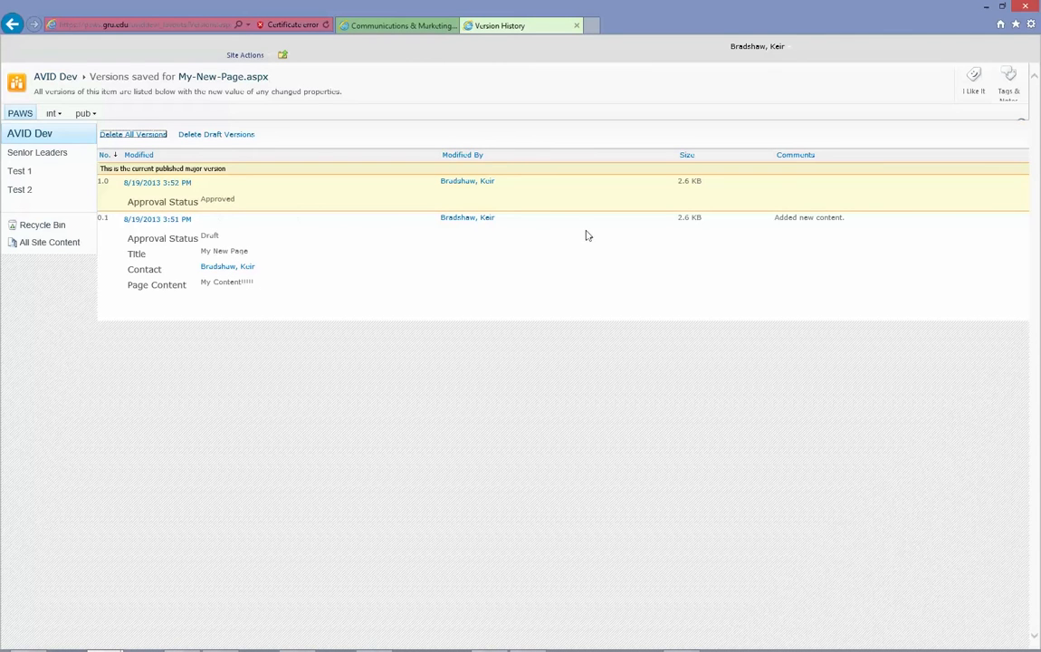
{"action": "left_click_drag", "start_coordinate": [868, 221], "coordinate": [775, 222]}
Open the version history of the default page in the Communications & Marketing Pages library
{"action": "left_click", "coordinate": [400, 28]}
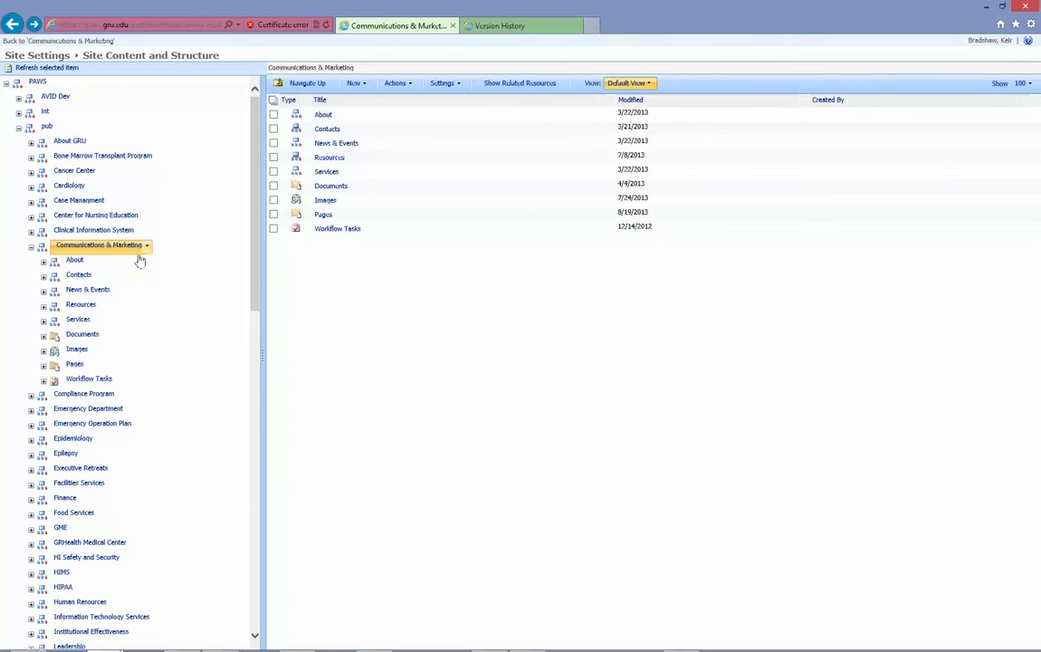
{"action": "left_click", "coordinate": [72, 363]}
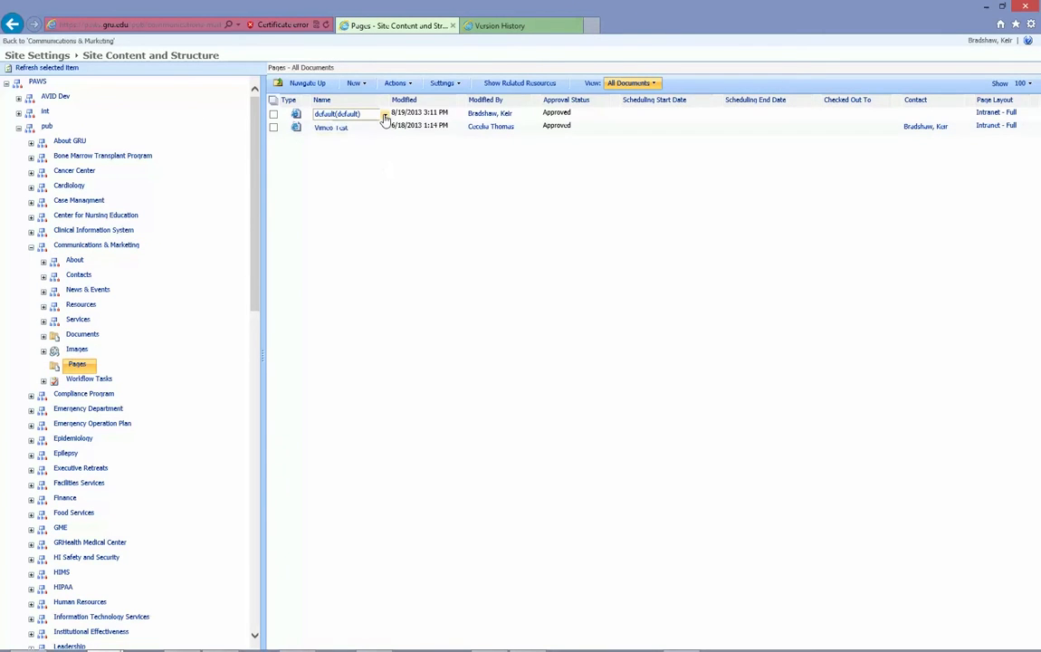
{"action": "left_click", "coordinate": [384, 116]}
{"action": "left_click", "coordinate": [351, 197]}
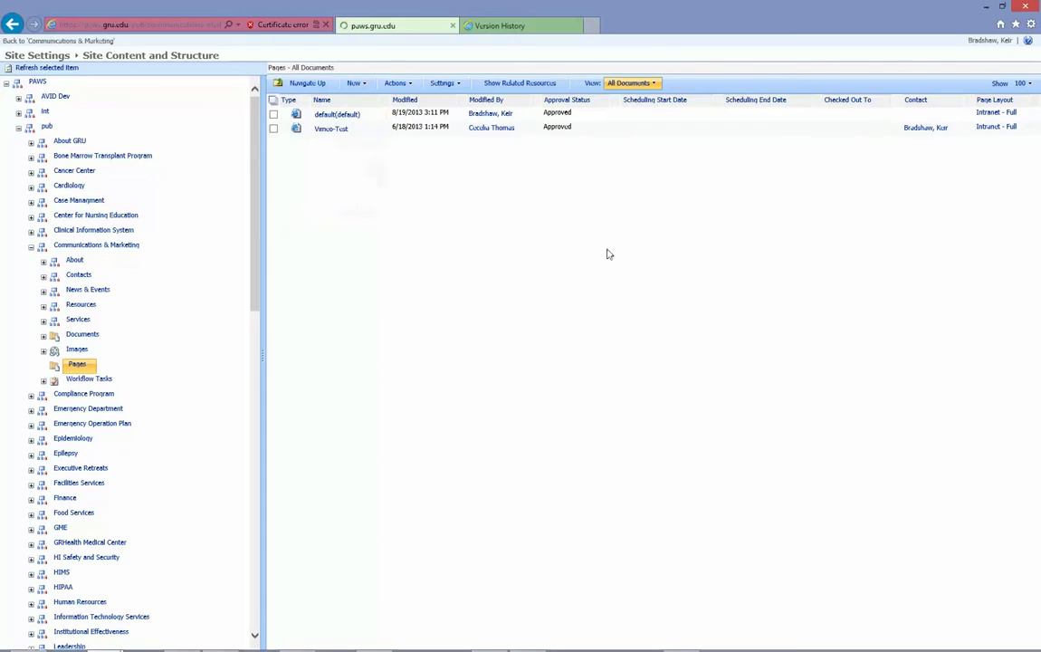
Examine the default page's saved versions from the newest down to the earliest draft, including who modified them and any comments
{"action": "scroll", "coordinate": [609, 258], "scroll_direction": "down", "scroll_amount": 5}
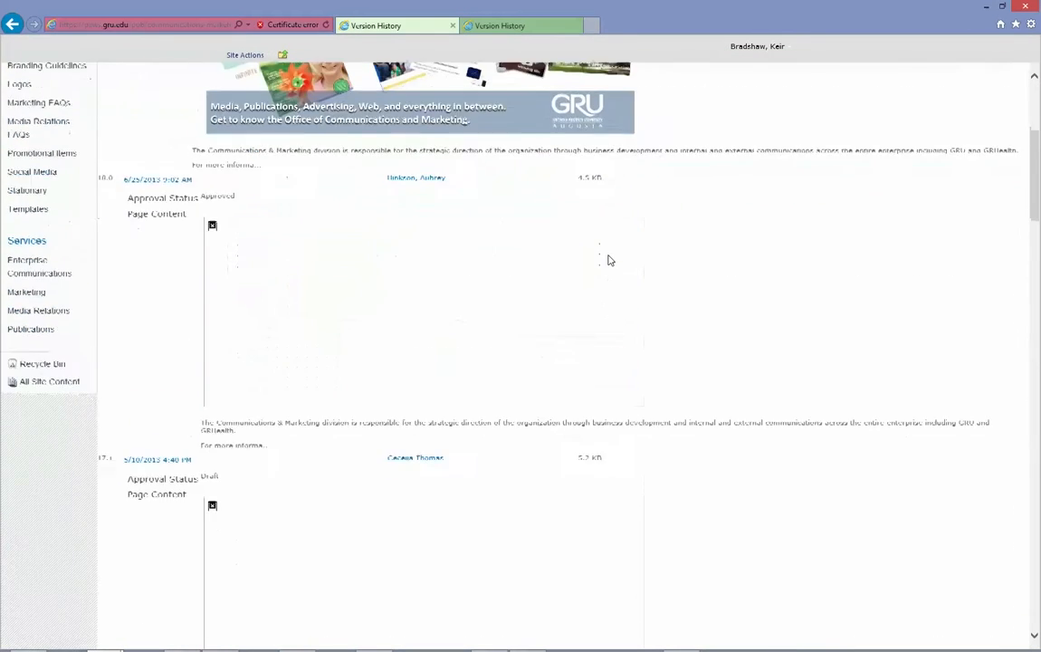
{"action": "scroll", "coordinate": [610, 259], "scroll_direction": "down", "scroll_amount": 10}
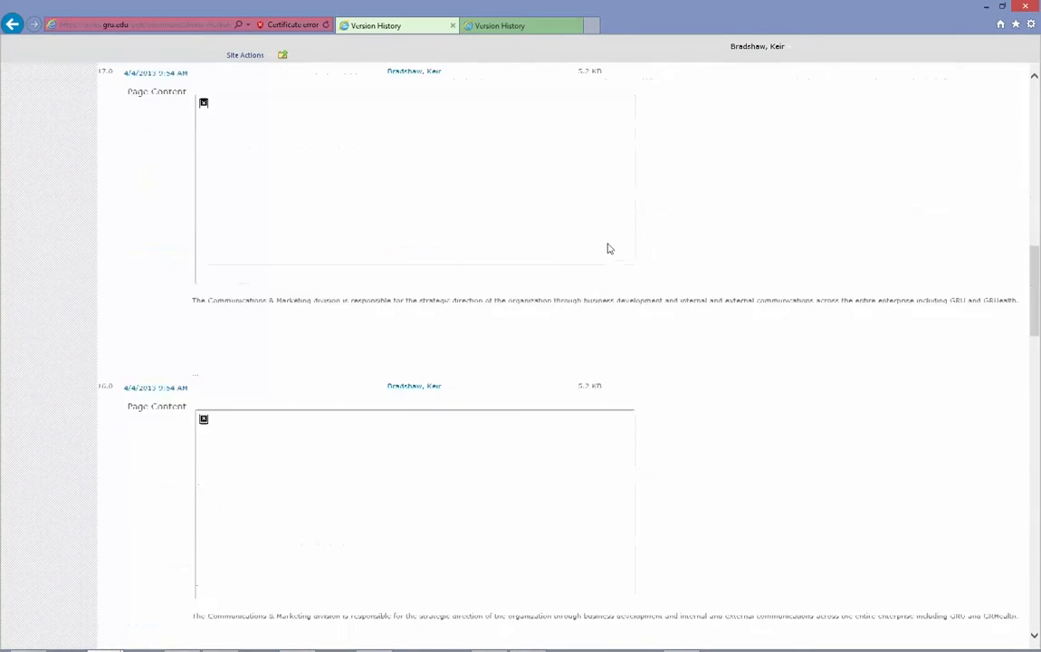
{"action": "scroll", "coordinate": [610, 246], "scroll_direction": "down", "scroll_amount": 10}
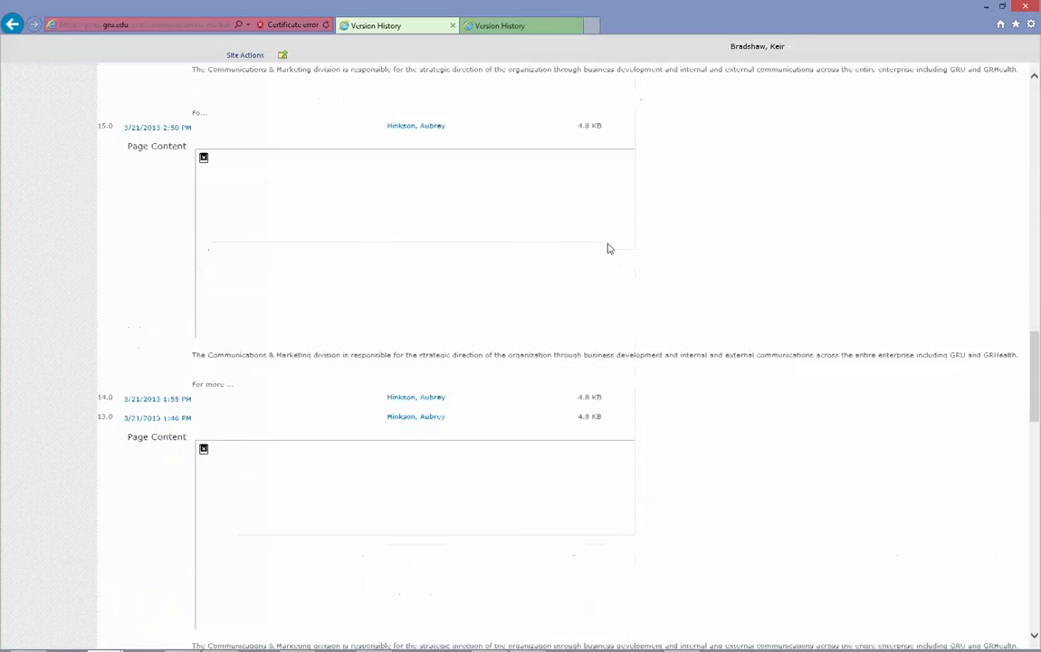
{"action": "scroll", "coordinate": [608, 245], "scroll_direction": "down", "scroll_amount": 10}
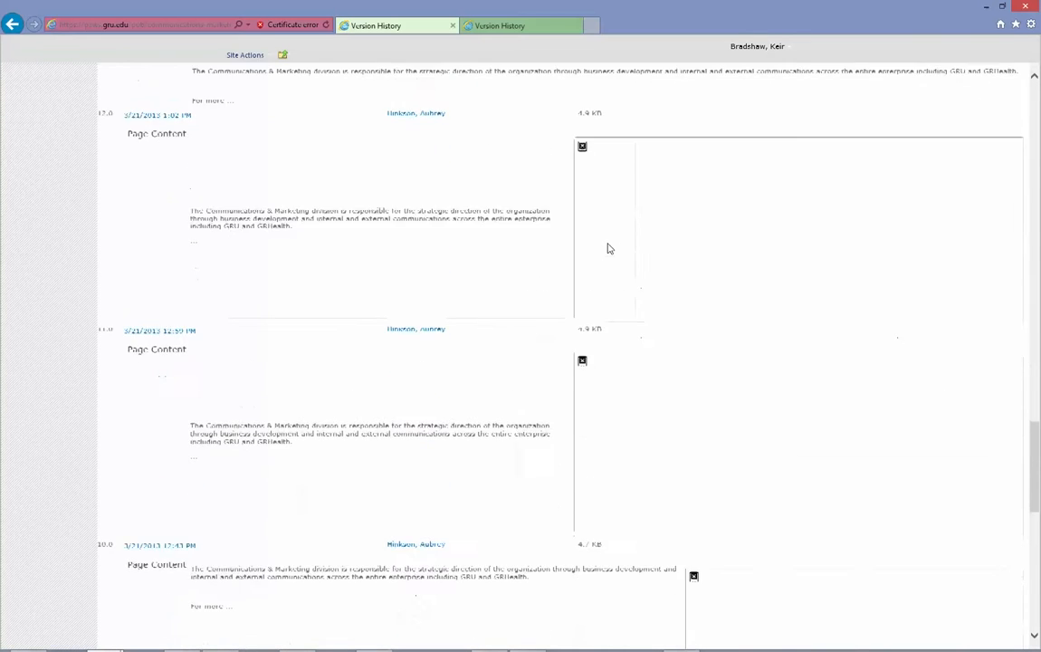
{"action": "mouse_move", "coordinate": [811, 461]}
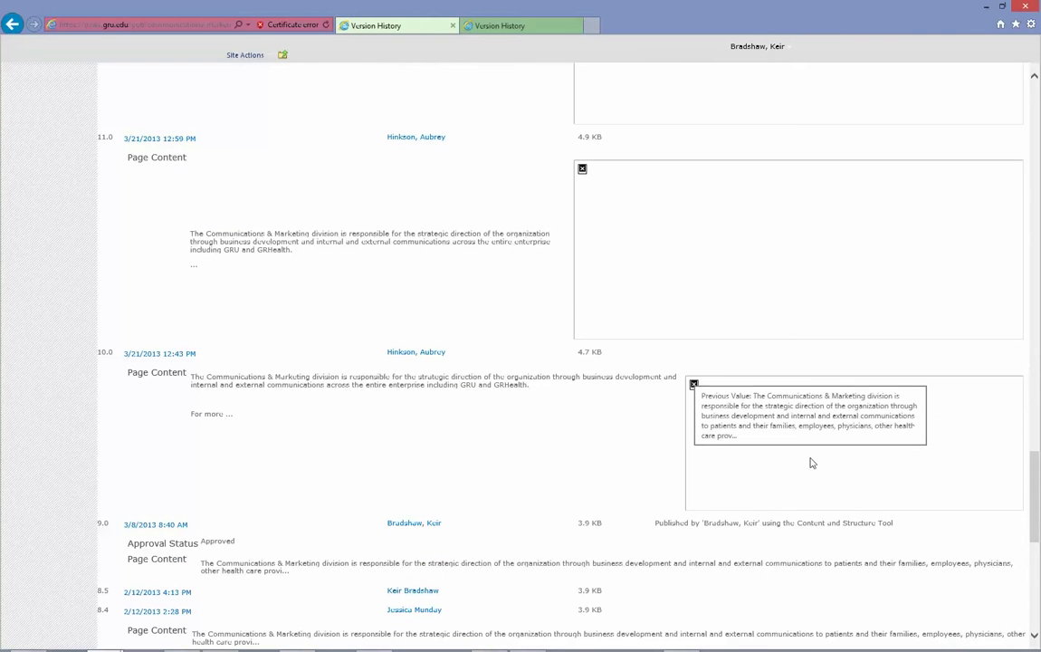
{"action": "scroll", "coordinate": [811, 459], "scroll_direction": "down", "scroll_amount": 10}
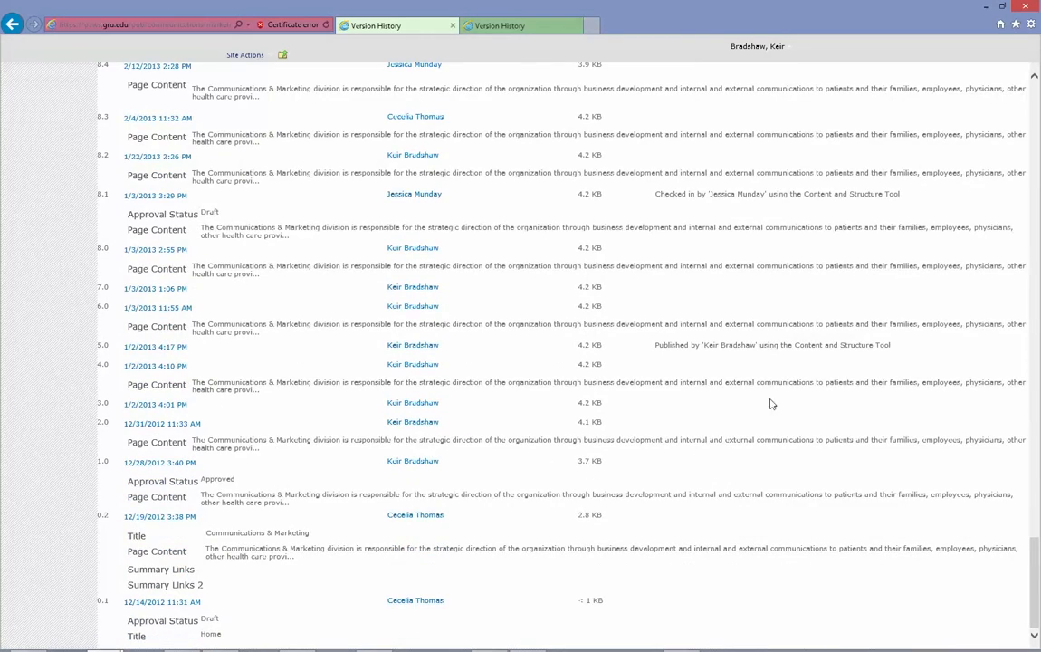
{"action": "scroll", "coordinate": [783, 394], "scroll_direction": "up", "scroll_amount": 15}
{"action": "scroll", "coordinate": [344, 271], "scroll_direction": "up", "scroll_amount": 10}
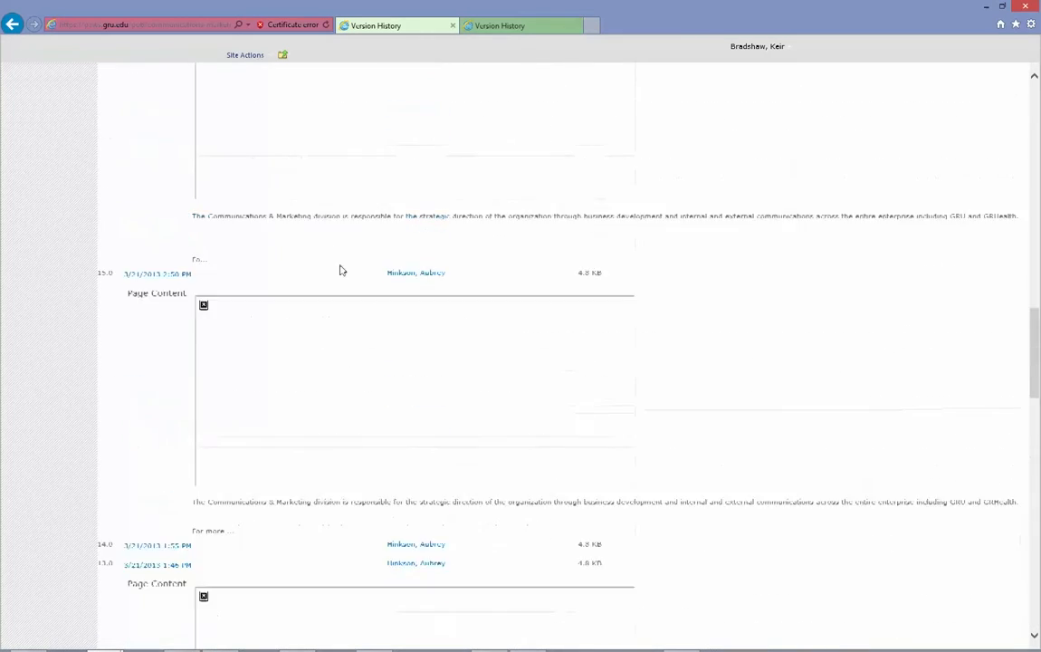
{"action": "scroll", "coordinate": [342, 264], "scroll_direction": "up", "scroll_amount": 3}
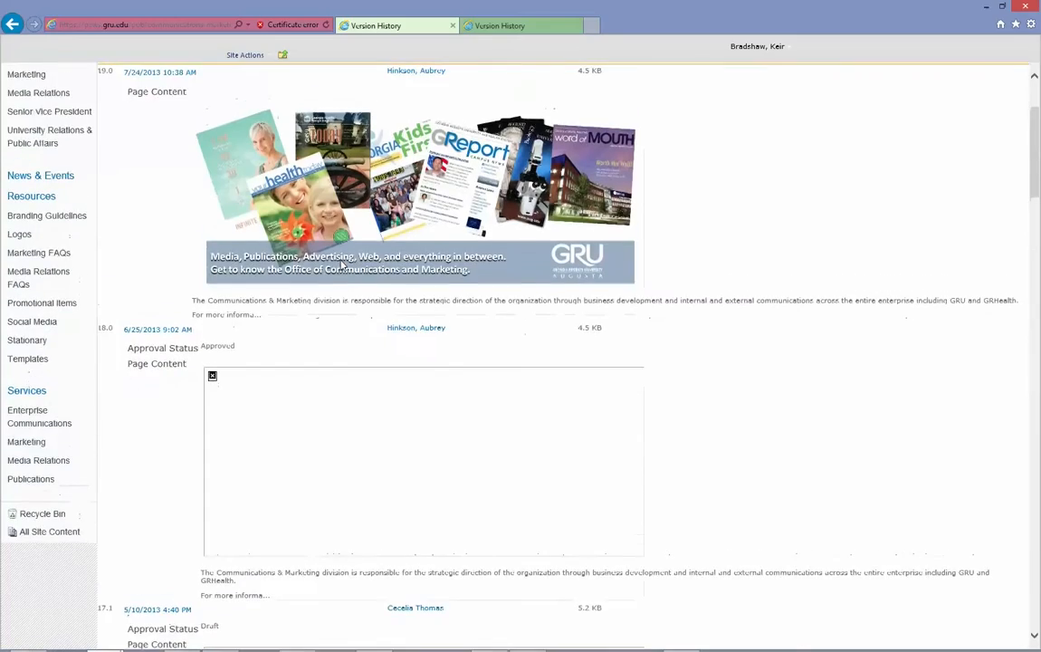
{"action": "scroll", "coordinate": [348, 272], "scroll_direction": "down", "scroll_amount": 15}
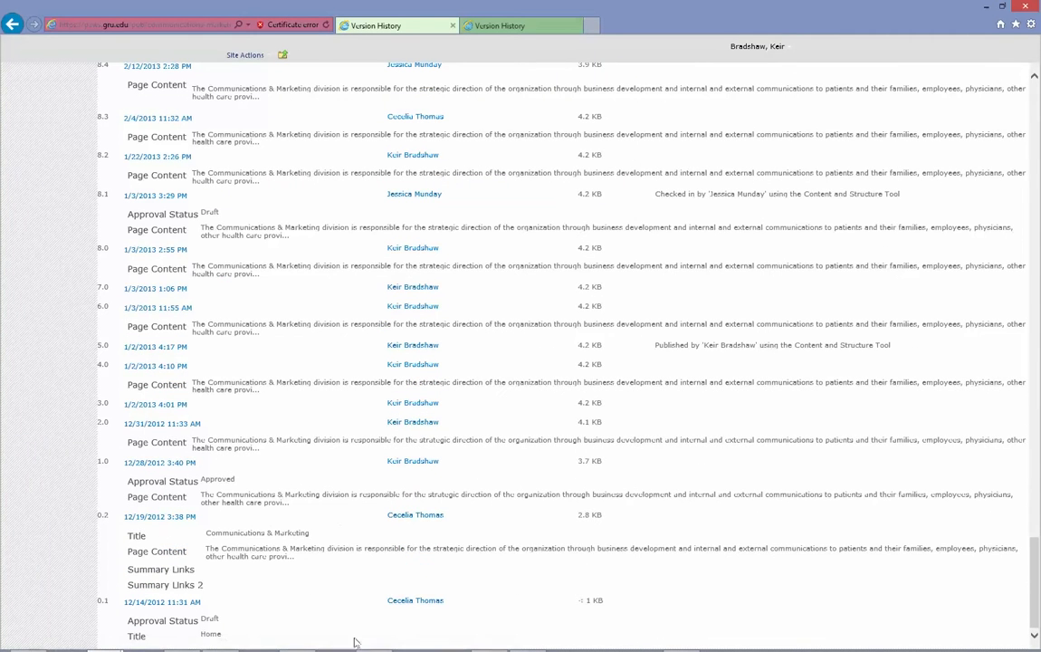
{"action": "left_click_drag", "start_coordinate": [305, 565], "coordinate": [261, 516]}
{"action": "left_click_drag", "start_coordinate": [248, 465], "coordinate": [219, 390]}
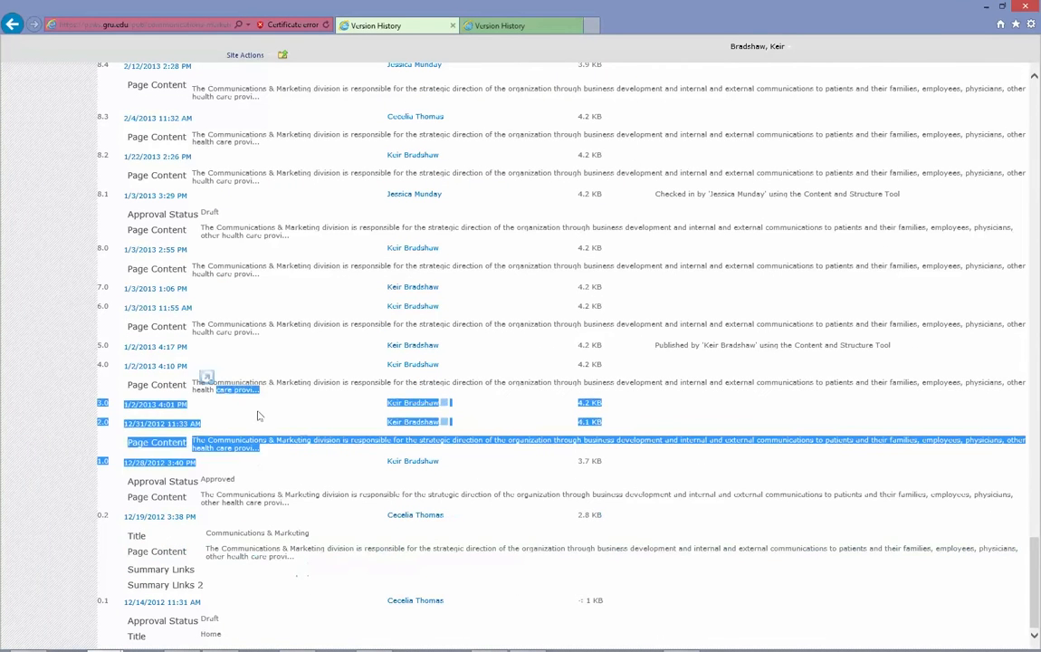
{"action": "left_click", "coordinate": [300, 426]}
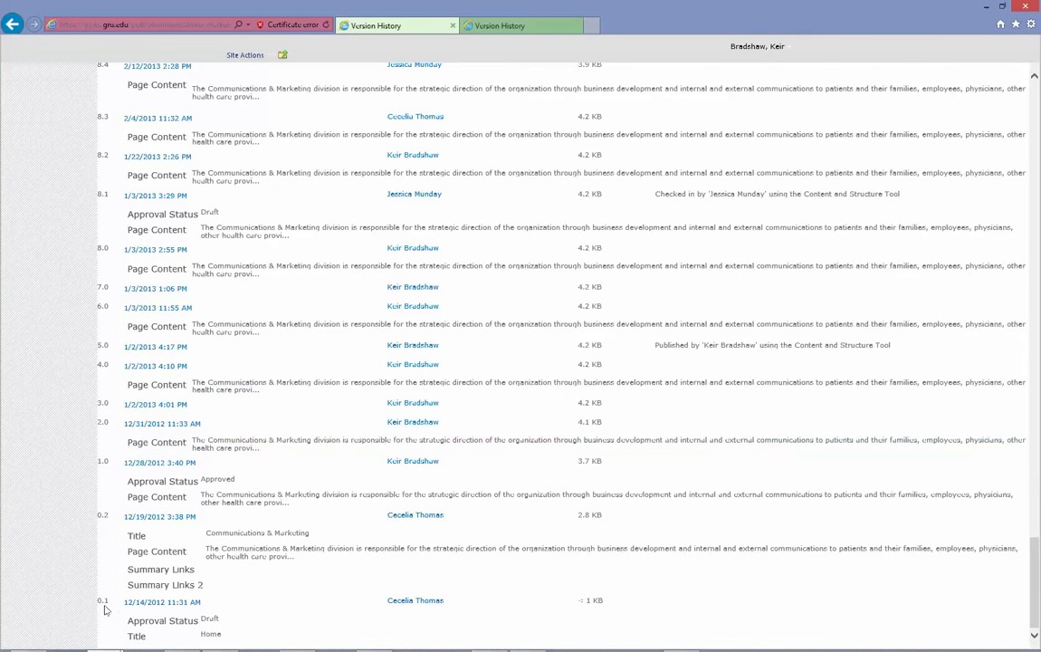
{"action": "scroll", "coordinate": [169, 453], "scroll_direction": "up", "scroll_amount": 20}
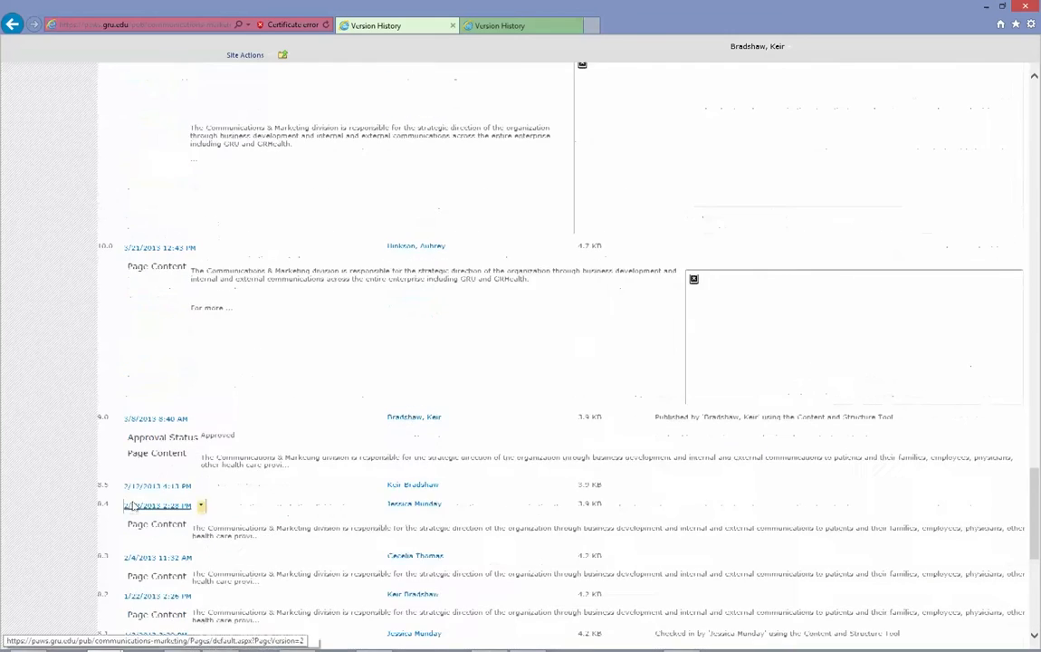
{"action": "scroll", "coordinate": [163, 442], "scroll_direction": "up", "scroll_amount": 10}
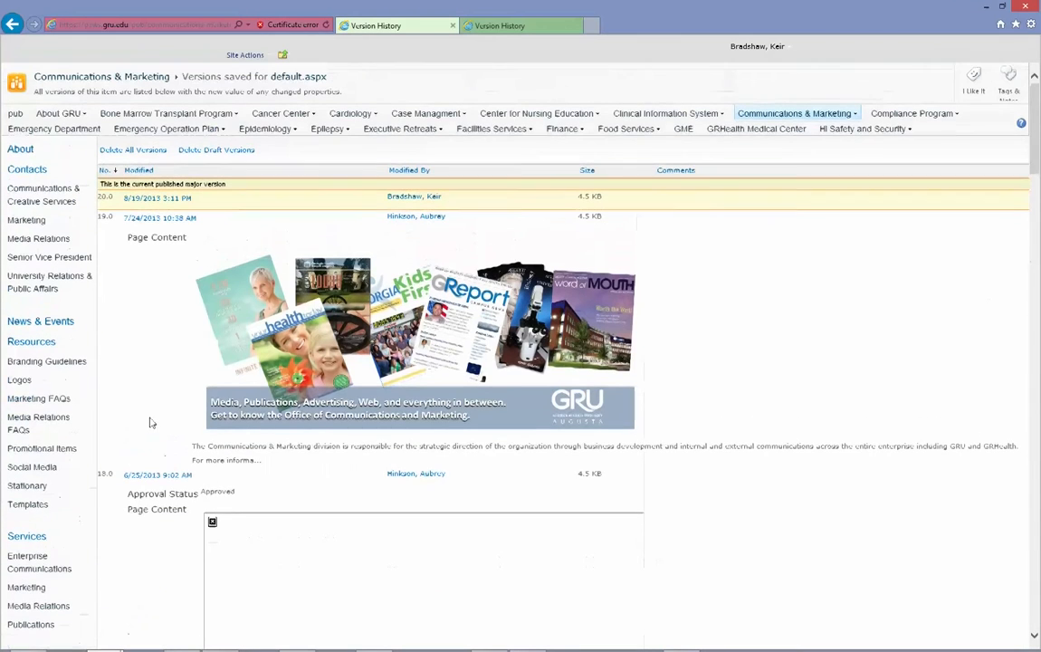
Highlight the major version numbers 20.0 and 19.0 of the two newest versions to examine the numbering
{"action": "double_click", "coordinate": [109, 197]}
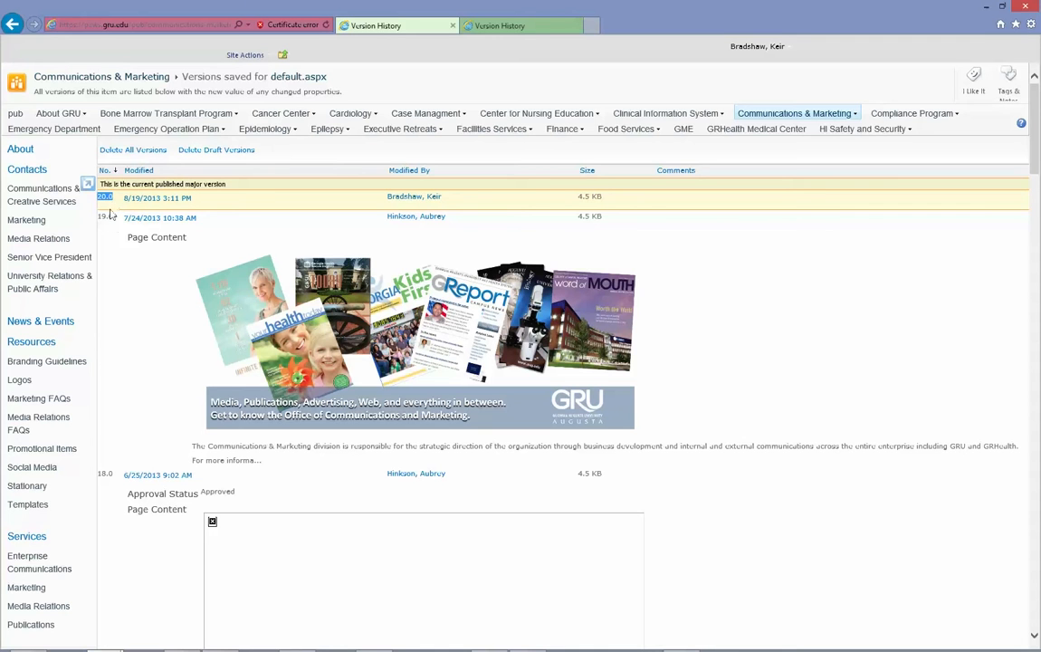
{"action": "left_click", "coordinate": [109, 217]}
{"action": "double_click", "coordinate": [109, 217]}
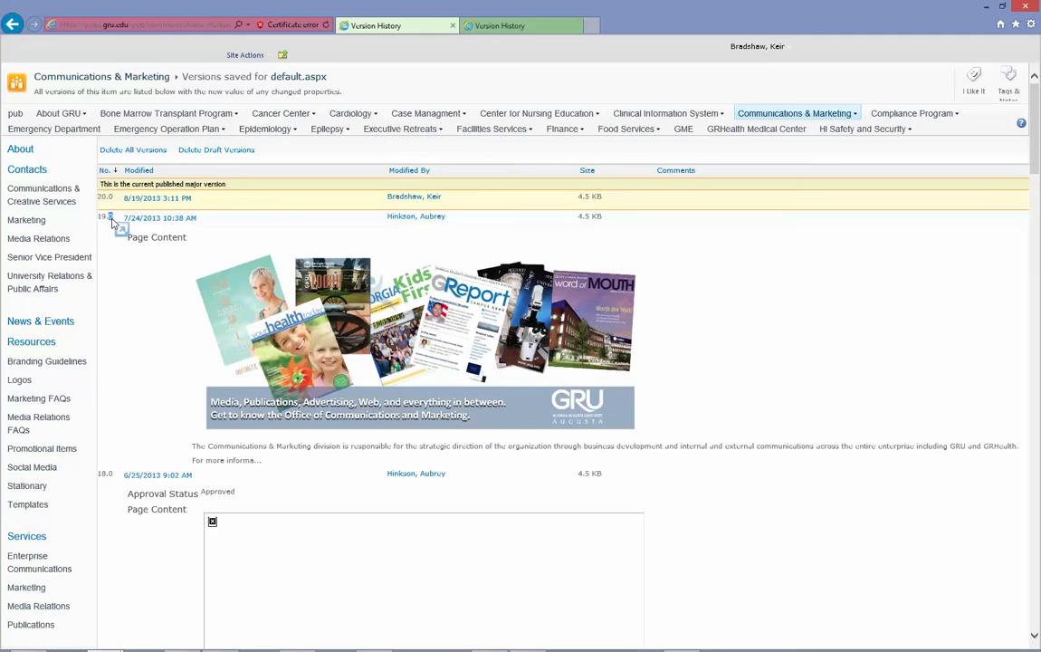
{"action": "left_click", "coordinate": [112, 197]}
{"action": "left_click_drag", "start_coordinate": [106, 196], "coordinate": [98, 196]}
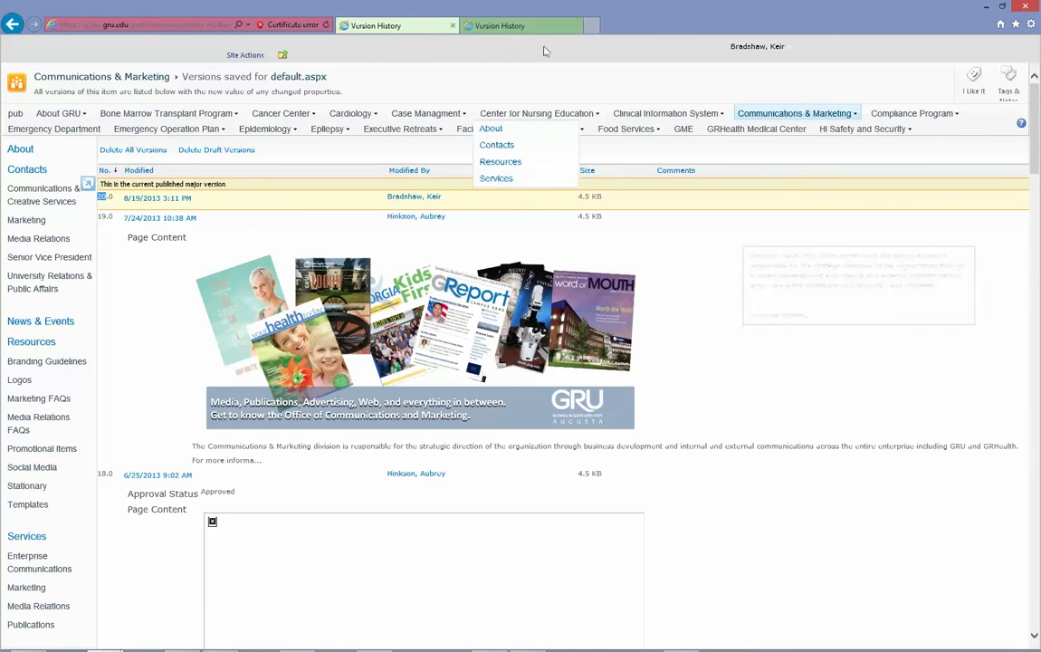
Leave the version history and open the content and structure view of the Communications & Marketing site
{"action": "left_click", "coordinate": [142, 218]}
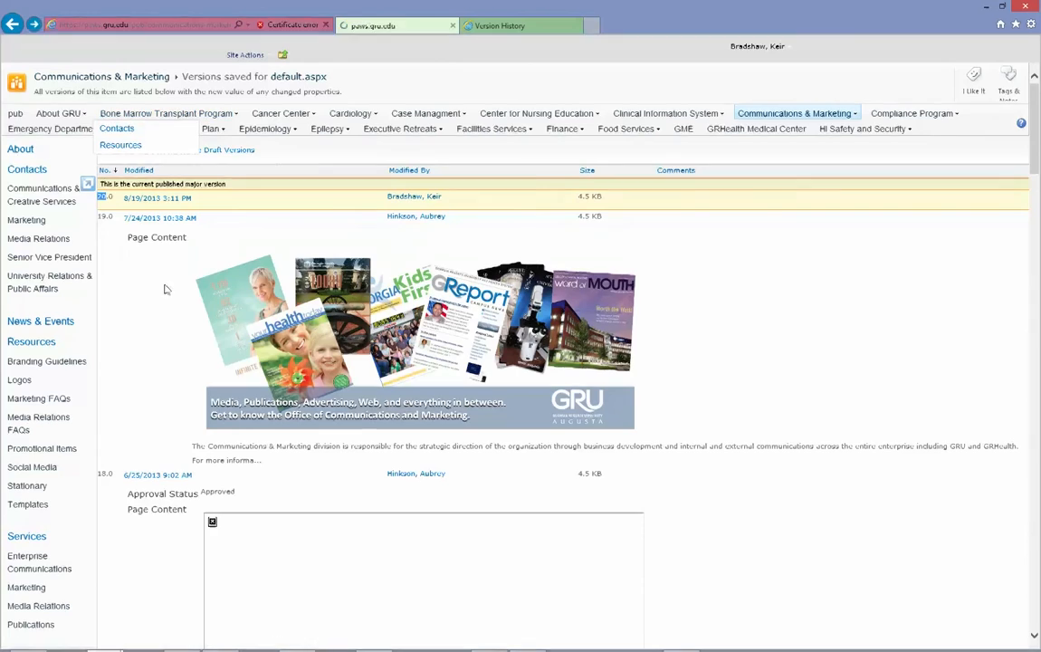
{"action": "key", "text": "alt+Right"}
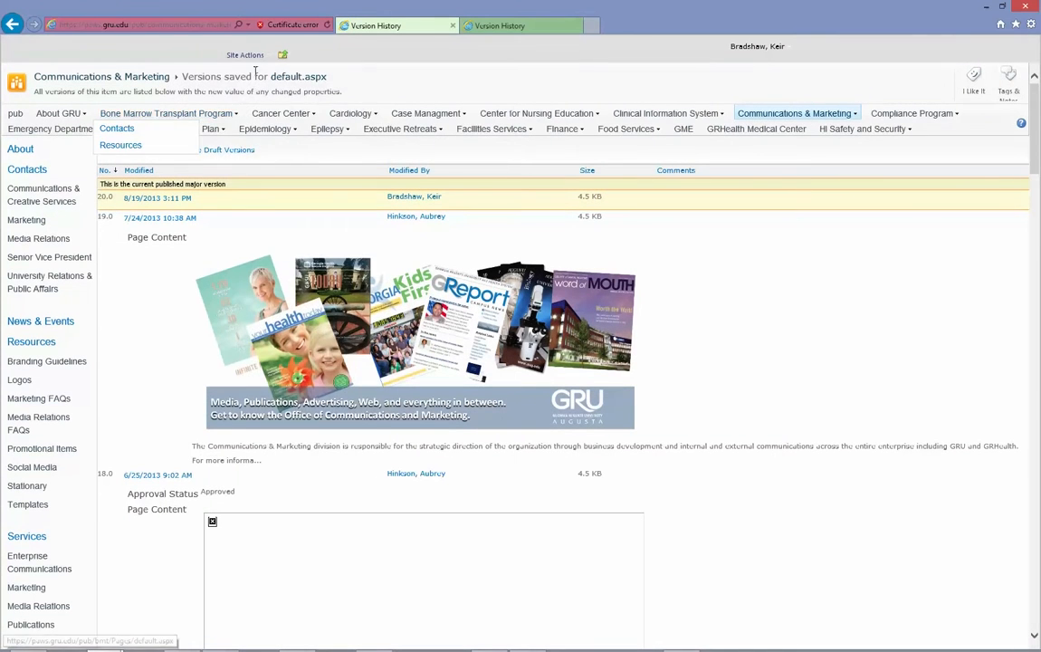
{"action": "left_click", "coordinate": [248, 57]}
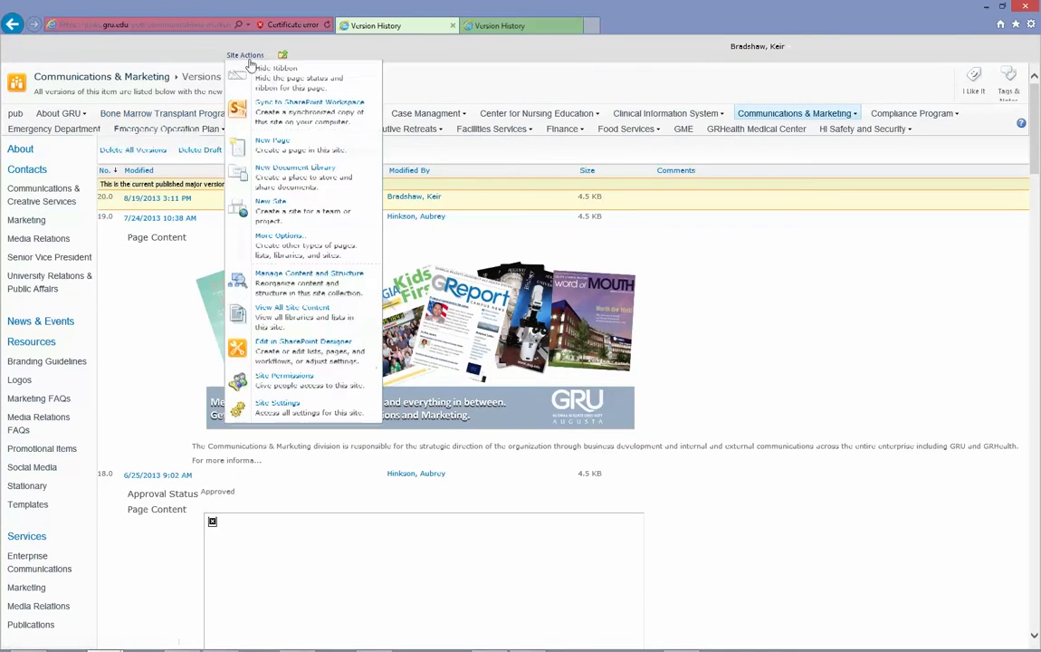
{"action": "left_click", "coordinate": [312, 291]}
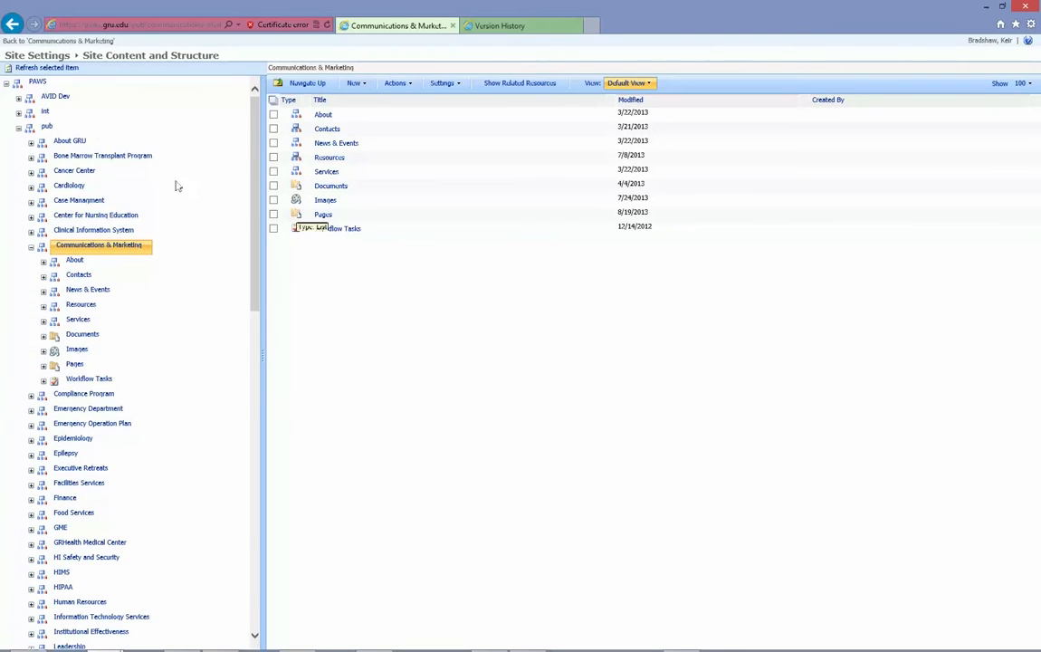
Expand the AVID Dev site in the site tree and view the options available for it
{"action": "left_click", "coordinate": [19, 95]}
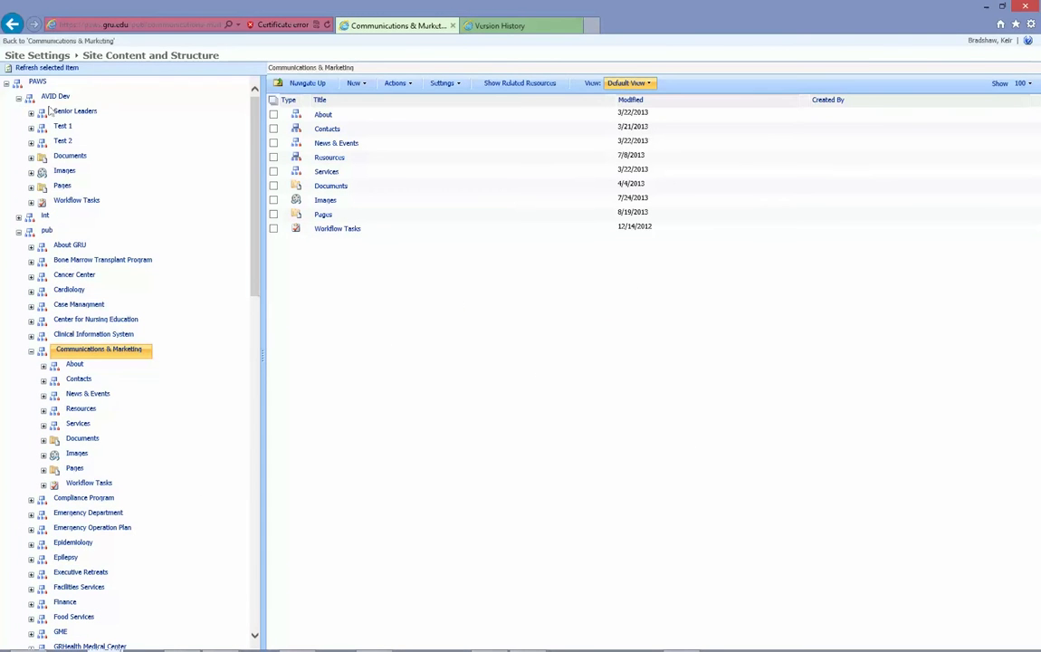
{"action": "left_click", "coordinate": [58, 96]}
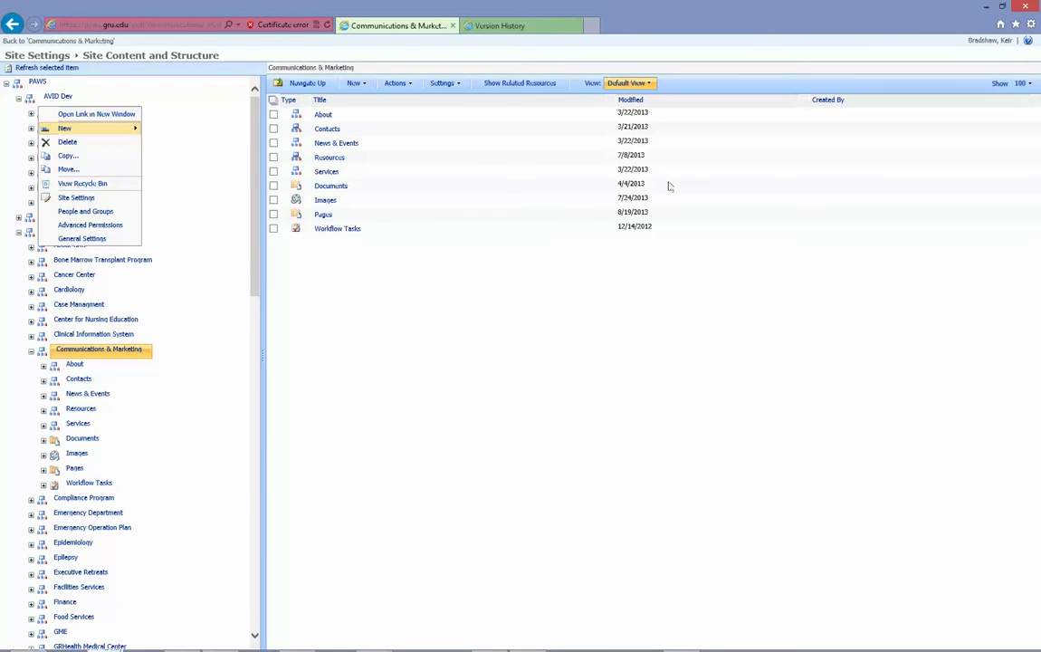
{"action": "left_click", "coordinate": [657, 213]}
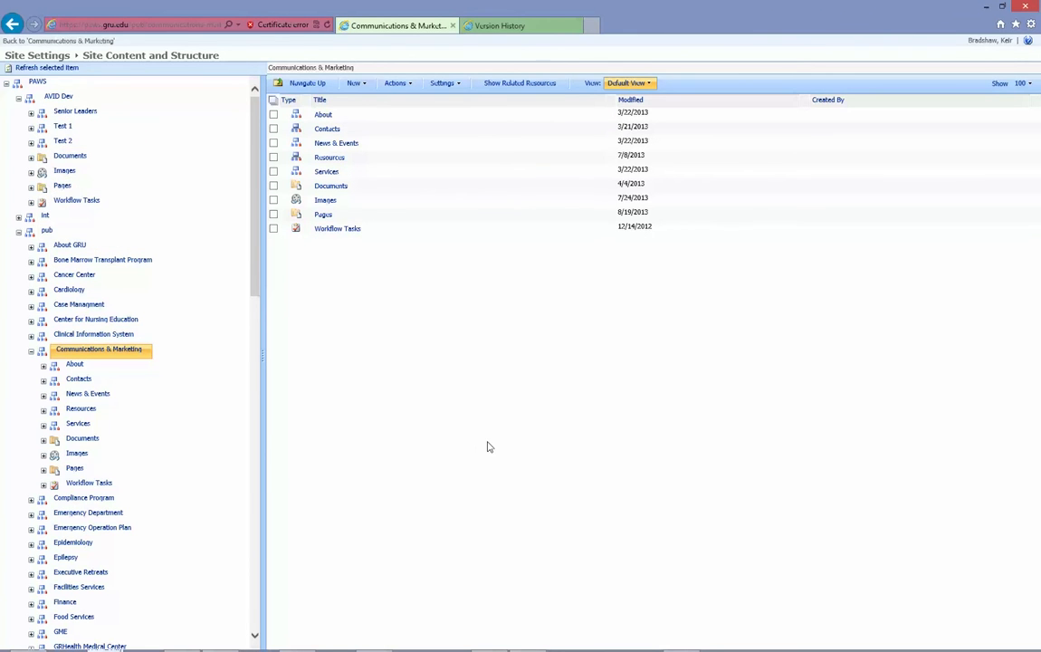
Display the browser's developer tools and change the browser mode to Internet Explorer 9
{"action": "key", "text": "F12"}
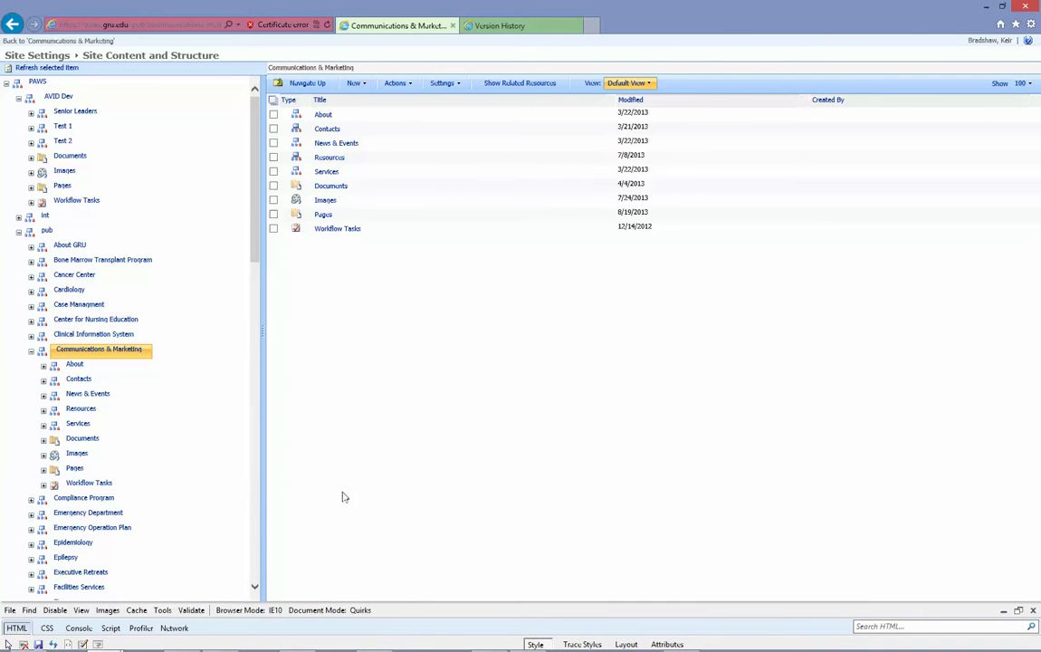
{"action": "left_click", "coordinate": [270, 610]}
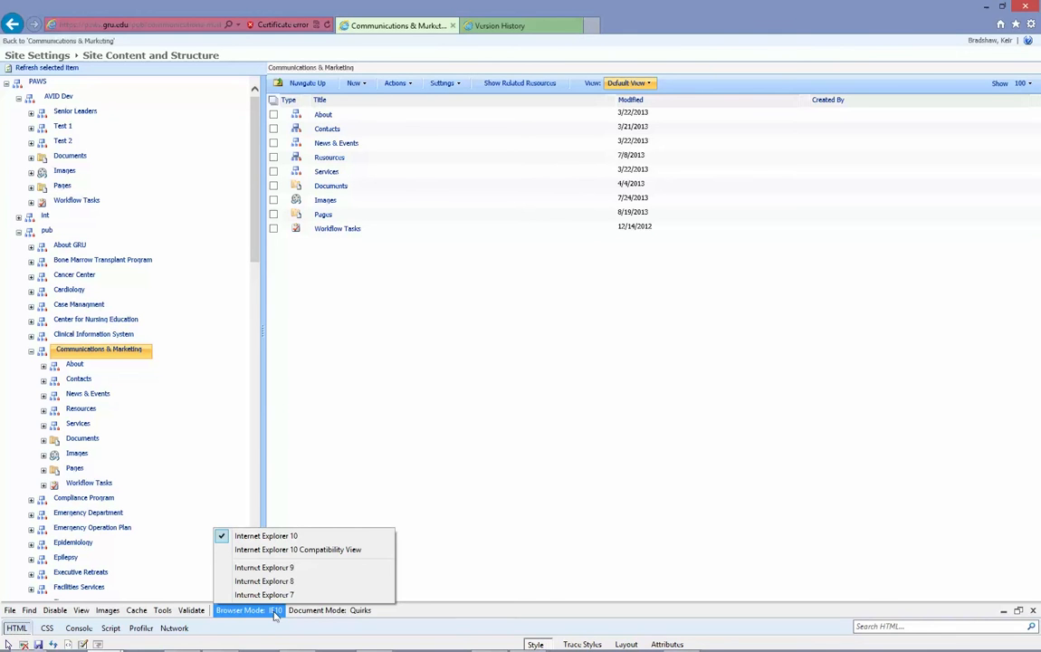
{"action": "left_click", "coordinate": [271, 567]}
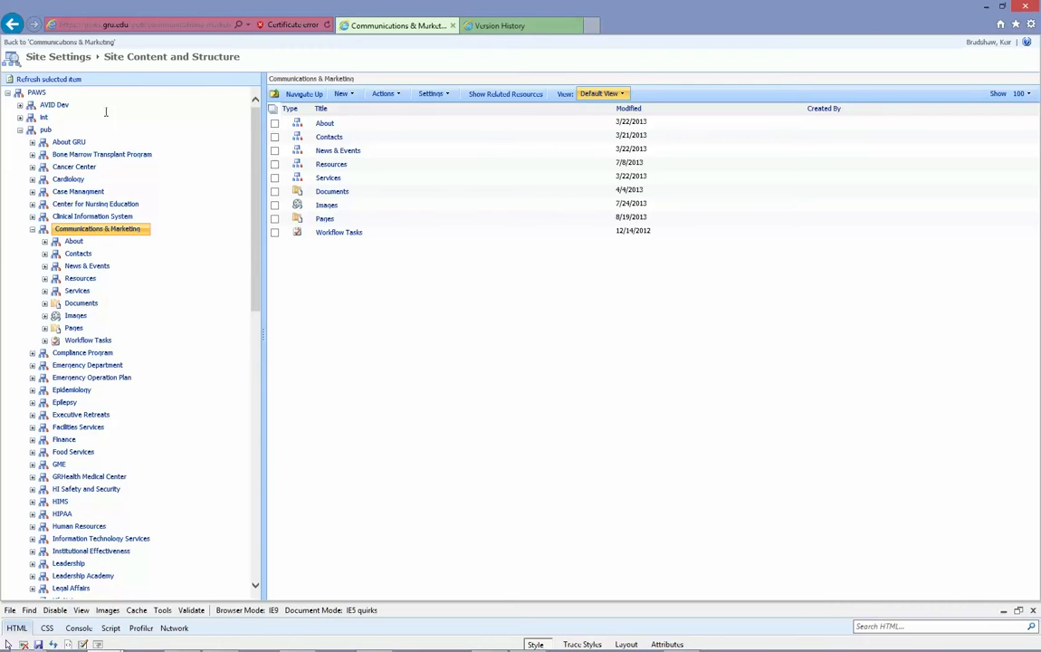
Create a page in the AVID Dev site titled My Other Page, with the URL name other and the Intranet - Full article layout
{"action": "left_click", "coordinate": [20, 105]}
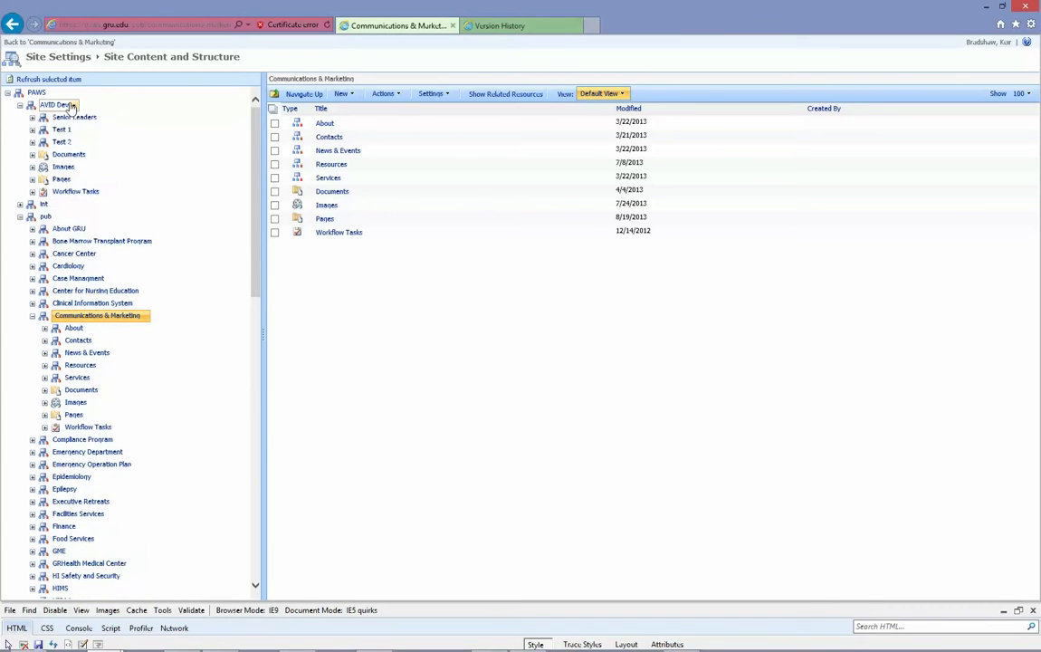
{"action": "left_click", "coordinate": [70, 106]}
{"action": "mouse_move", "coordinate": [78, 133]}
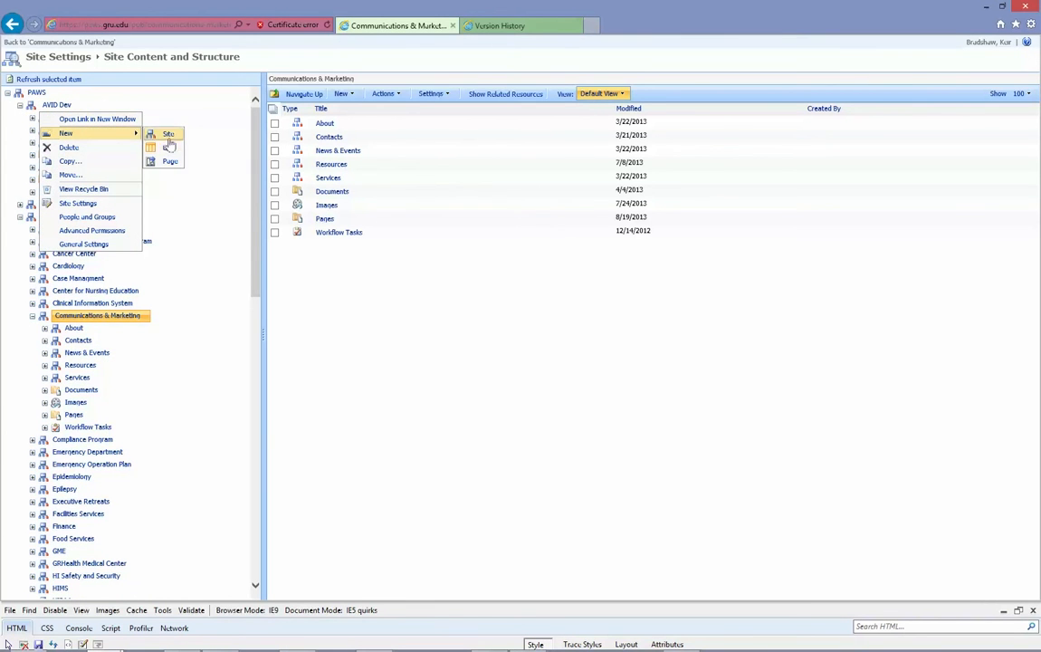
{"action": "left_click", "coordinate": [170, 162]}
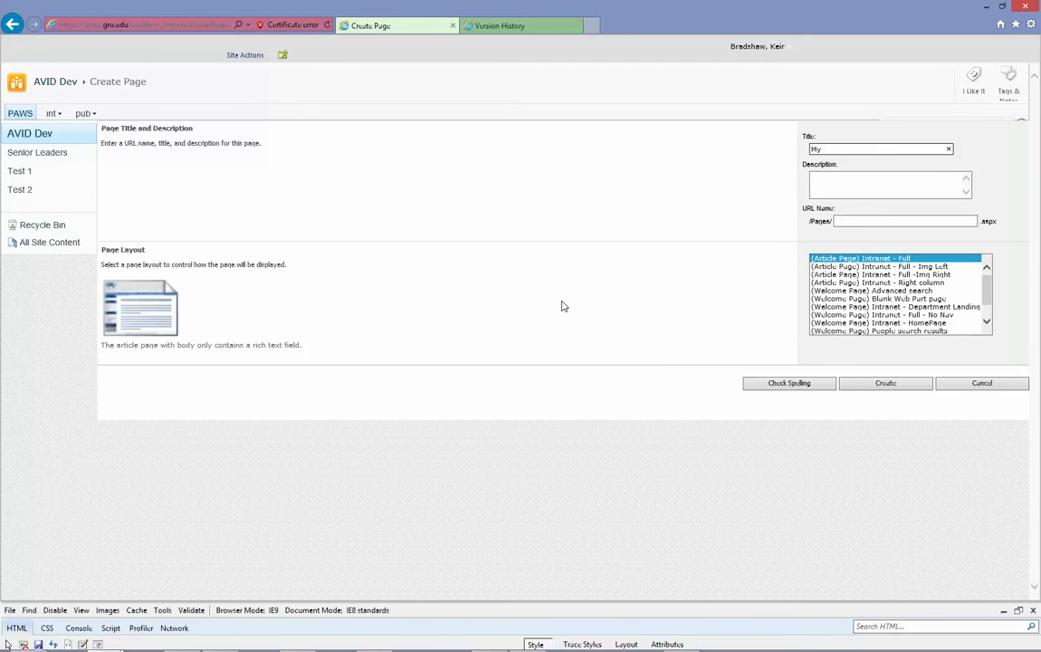
{"action": "type", "text": "Ofher Page"}
{"action": "left_click", "coordinate": [912, 189]}
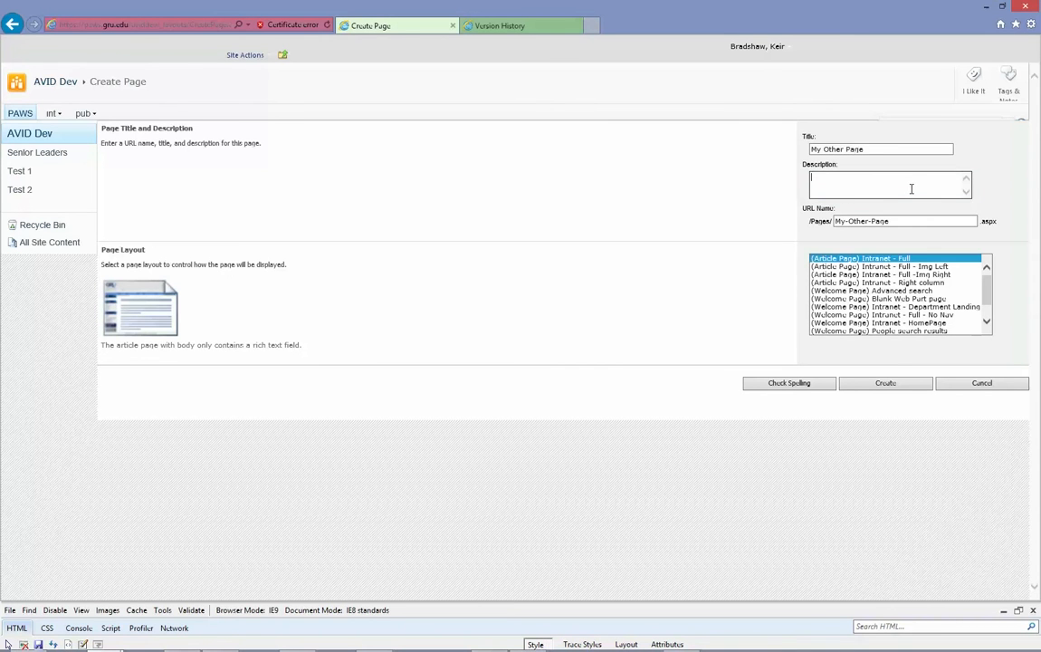
{"action": "key", "text": "Tab"}
{"action": "type", "text": "othe"}
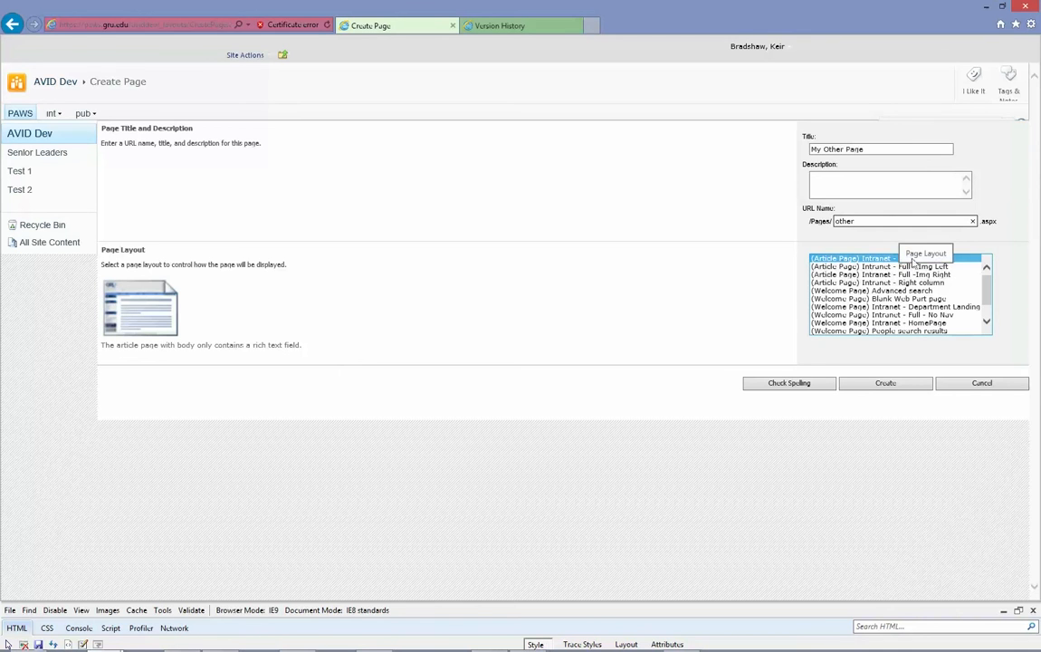
{"action": "left_click", "coordinate": [885, 383]}
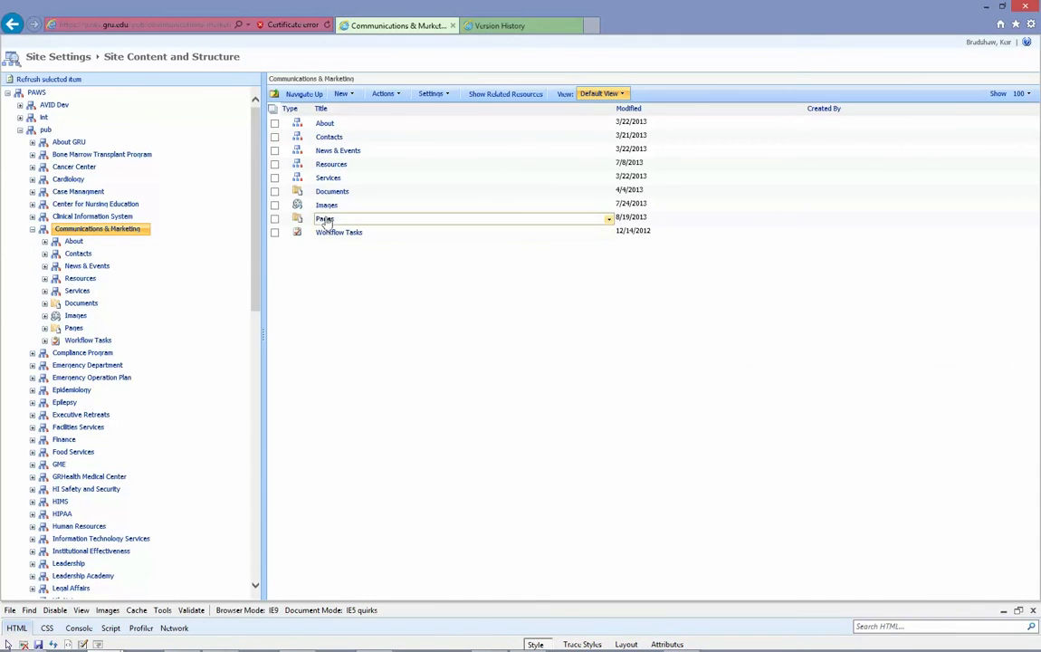
Open the page named other from the AVID Dev site's Pages library in a new window
{"action": "left_click", "coordinate": [20, 105]}
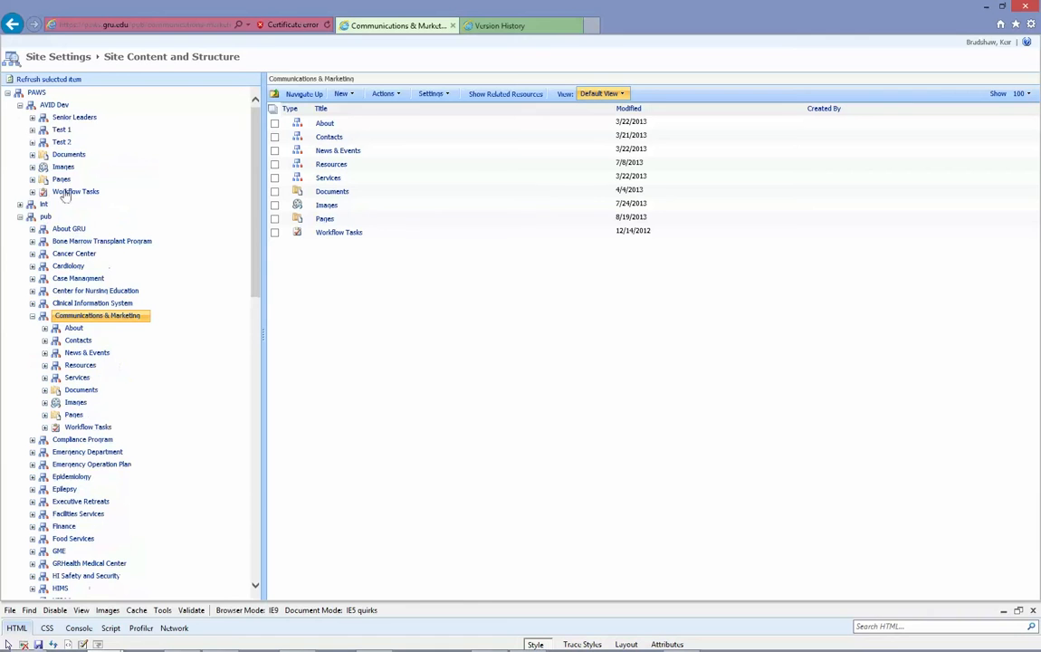
{"action": "left_click", "coordinate": [63, 180]}
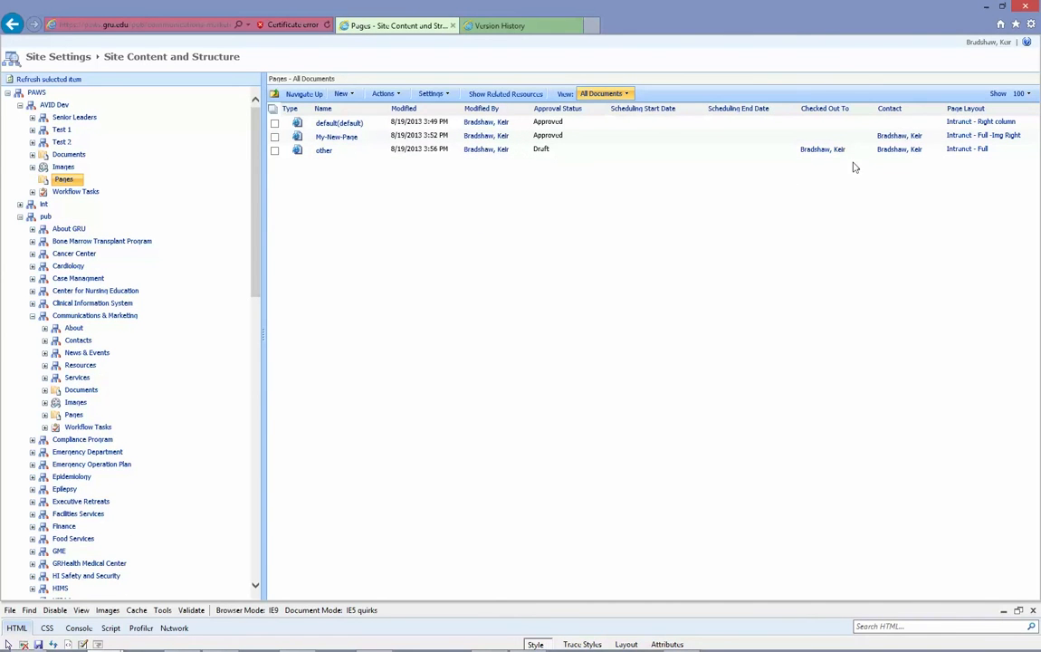
{"action": "left_click", "coordinate": [384, 152]}
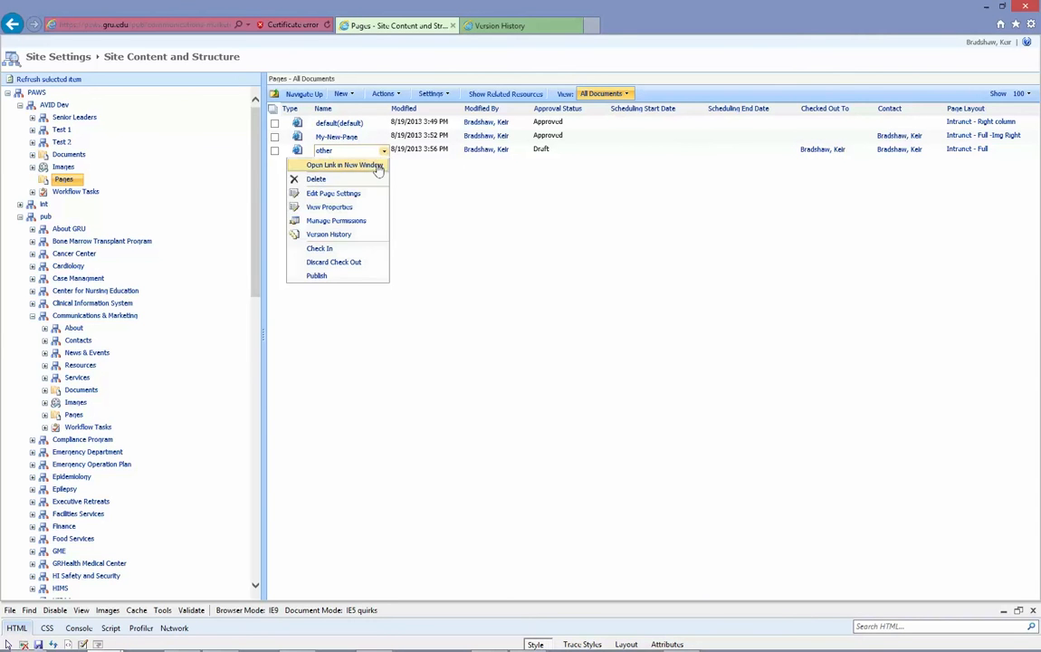
{"action": "left_click", "coordinate": [378, 168]}
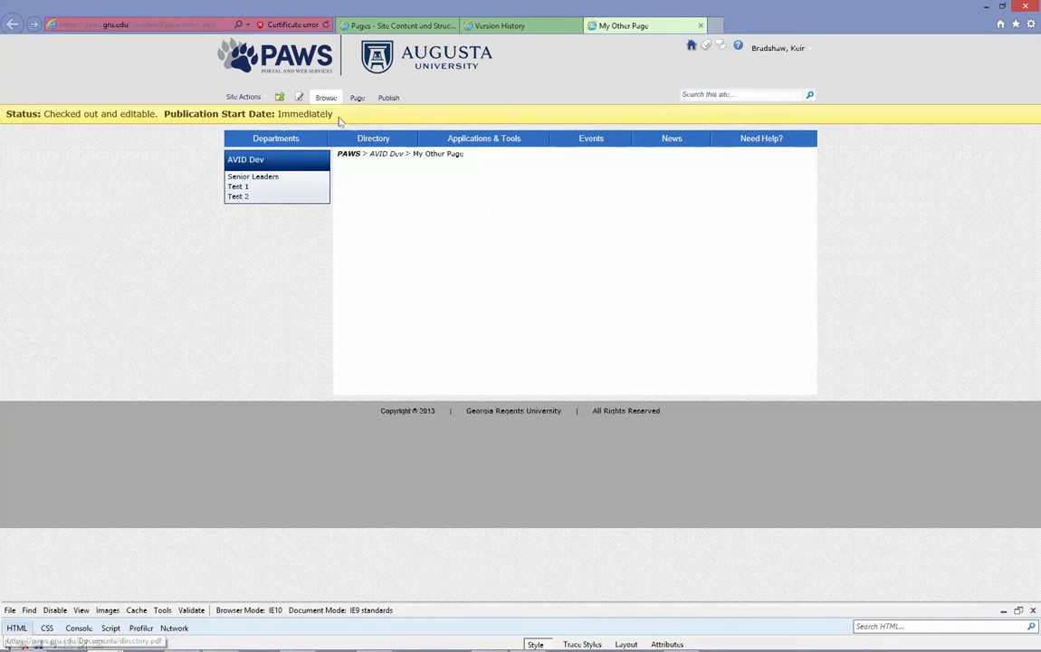
Enter 'My content!!!!' as the page content and publish the page with the comment 'Initial Publish.'
{"action": "left_click", "coordinate": [299, 97]}
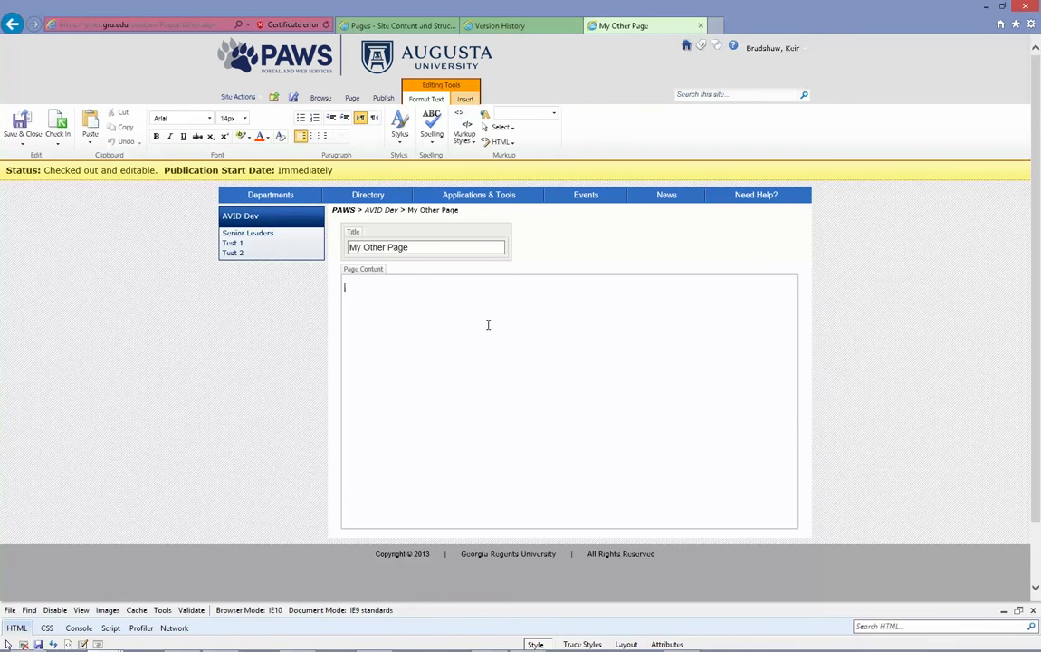
{"action": "type", "text": "My content!!!!"}
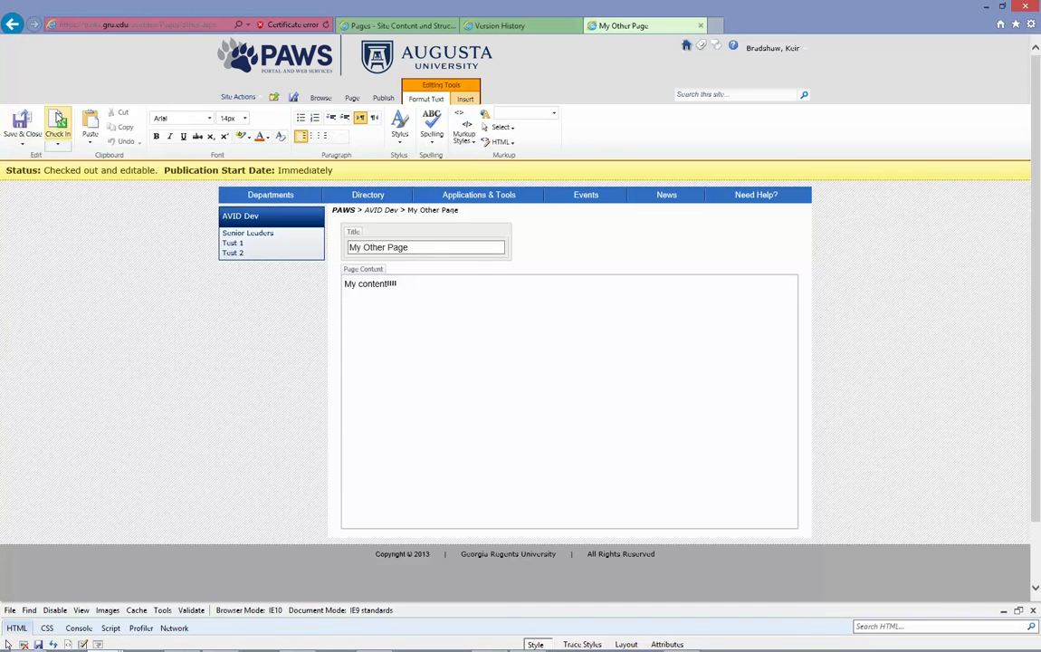
{"action": "left_click", "coordinate": [57, 122]}
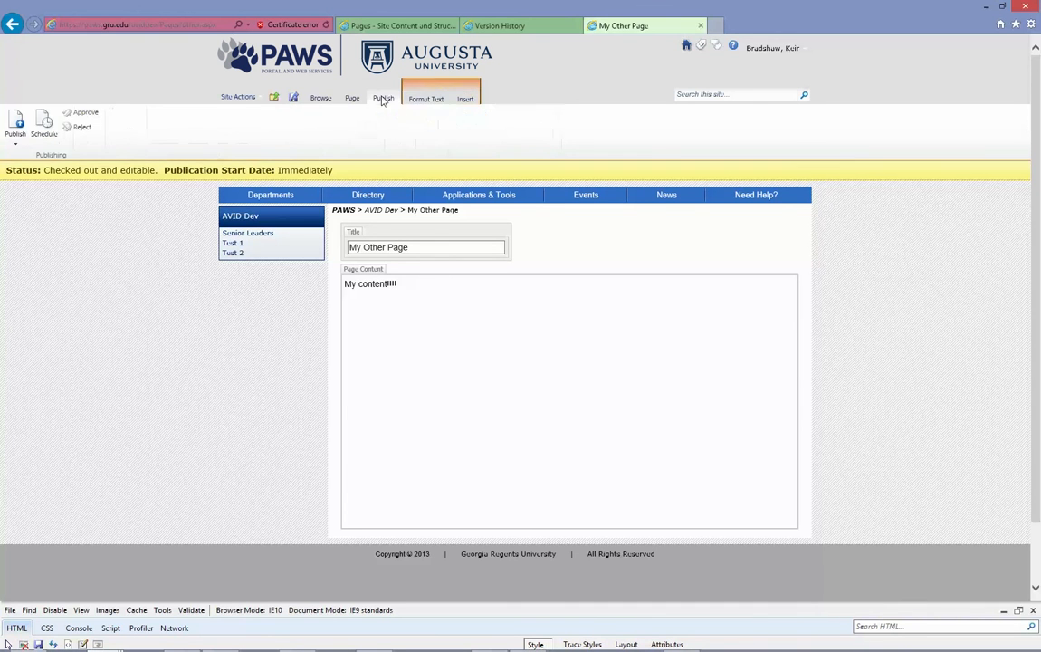
{"action": "left_click", "coordinate": [15, 123]}
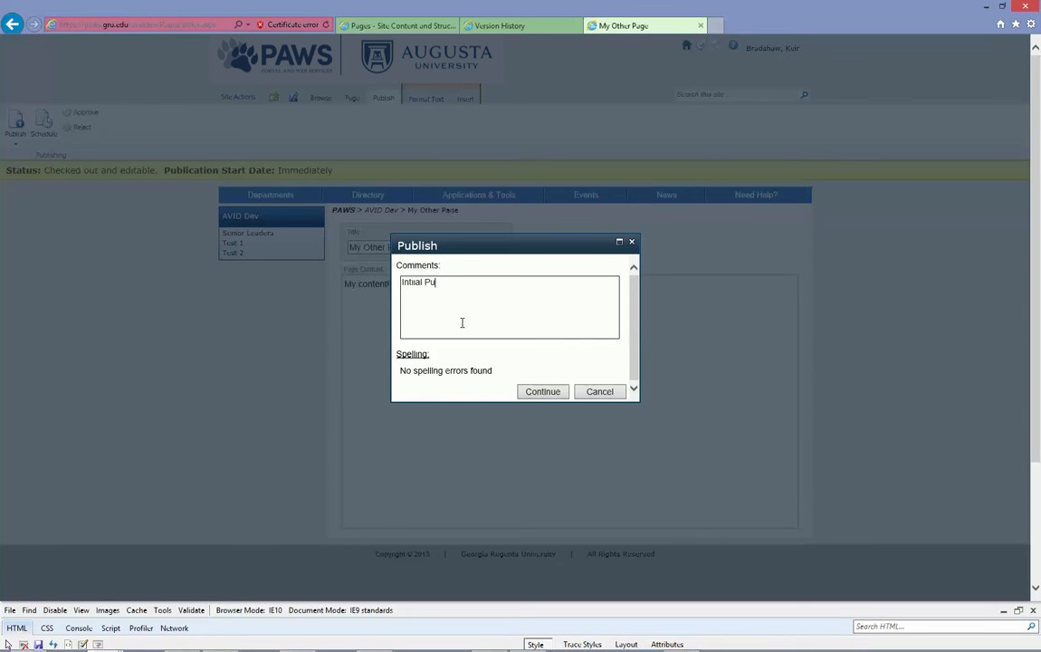
{"action": "type", "text": "Initial Publish"}
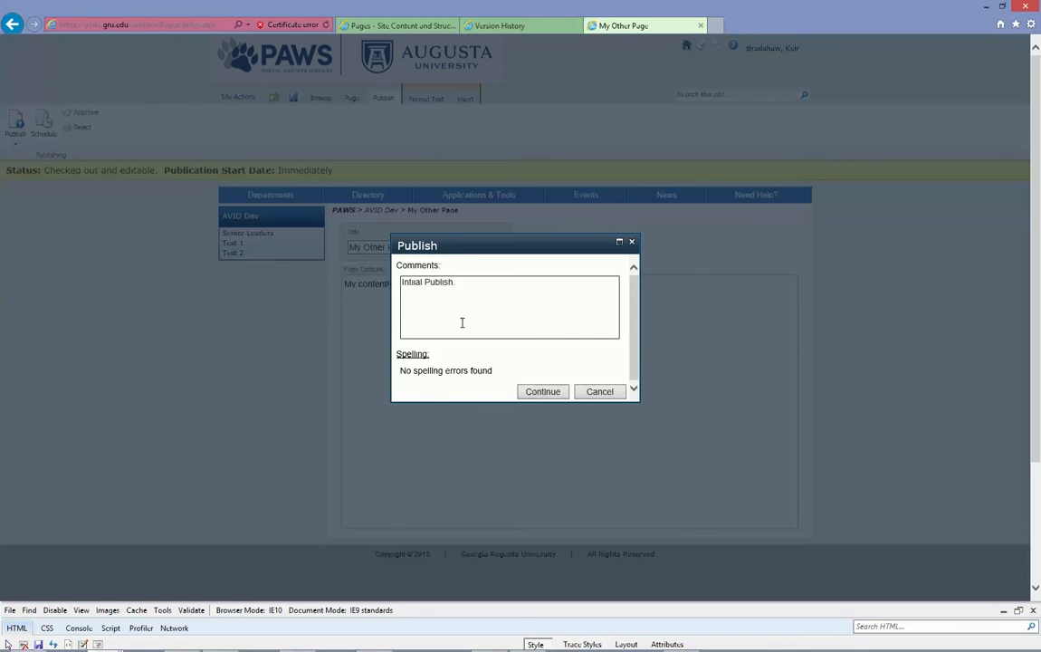
{"action": "left_click", "coordinate": [558, 393]}
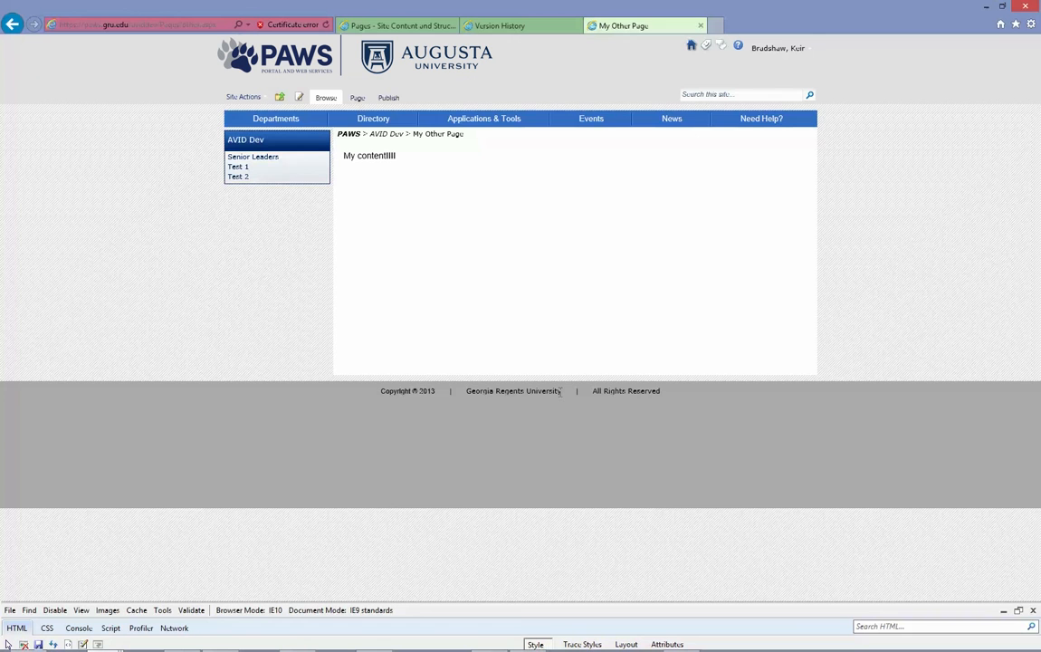